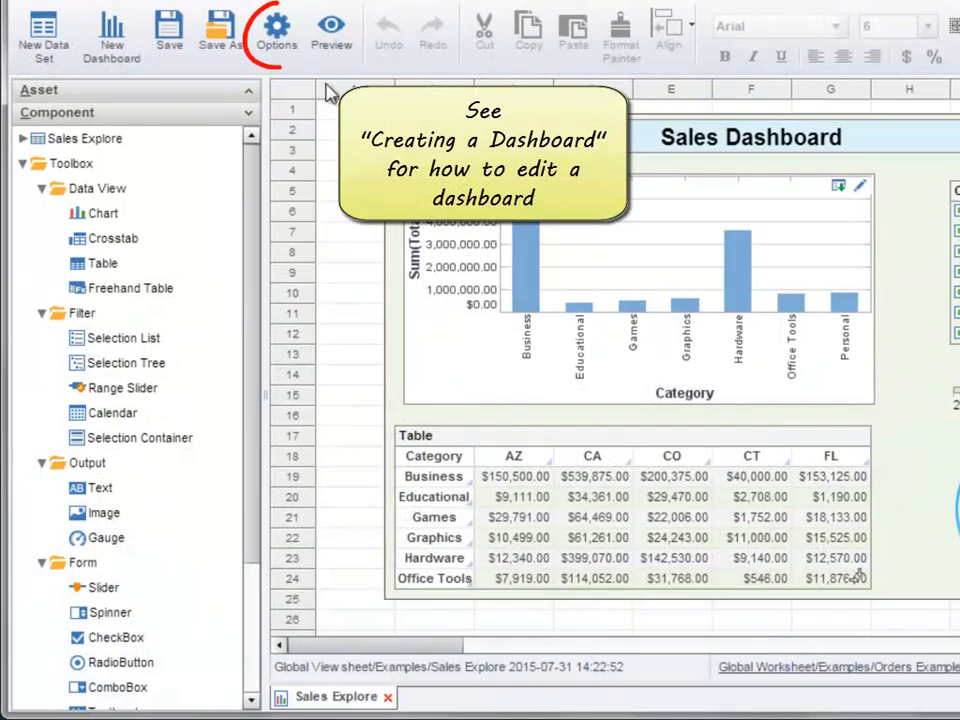
# Step: Start a new device layout from the dashboard's layout options and inspect the Small devices class's screen width range
pyautogui.click(284, 44)
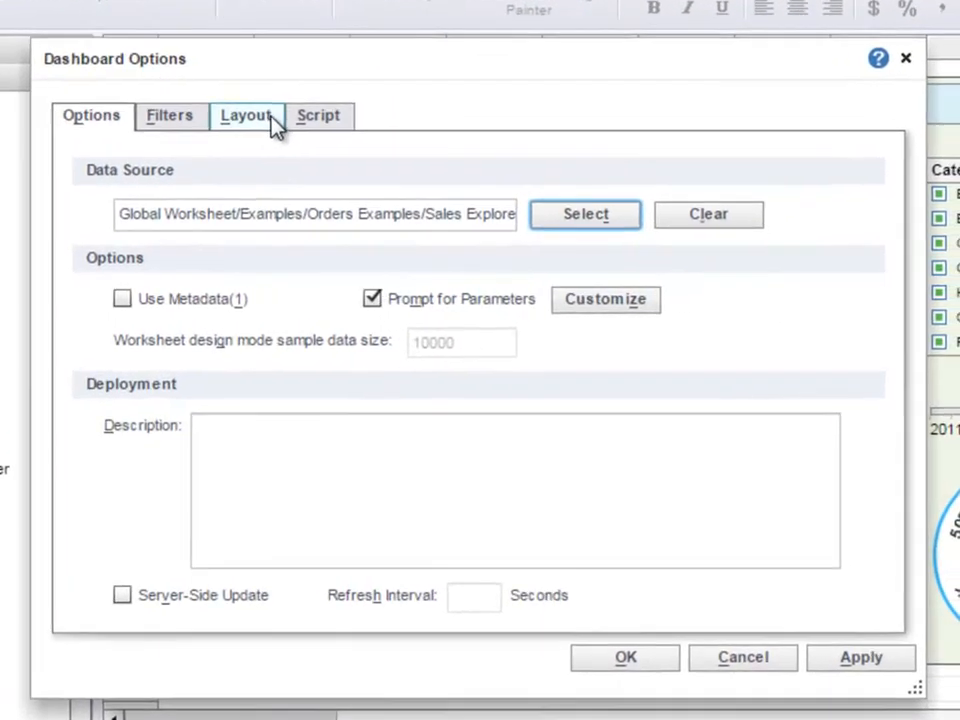
pyautogui.click(358, 137)
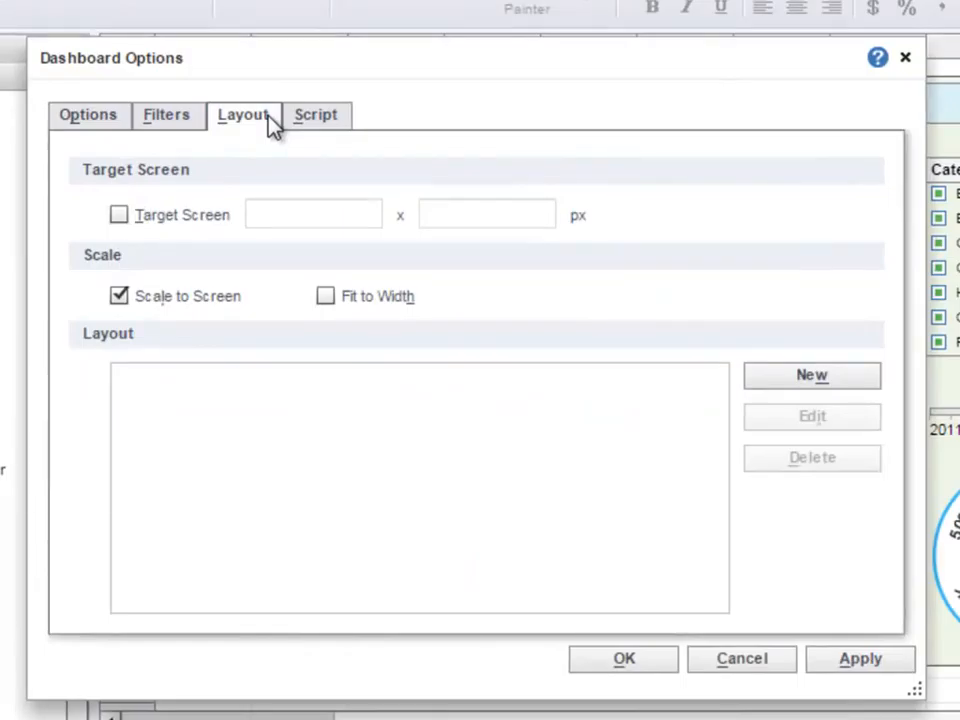
pyautogui.click(784, 386)
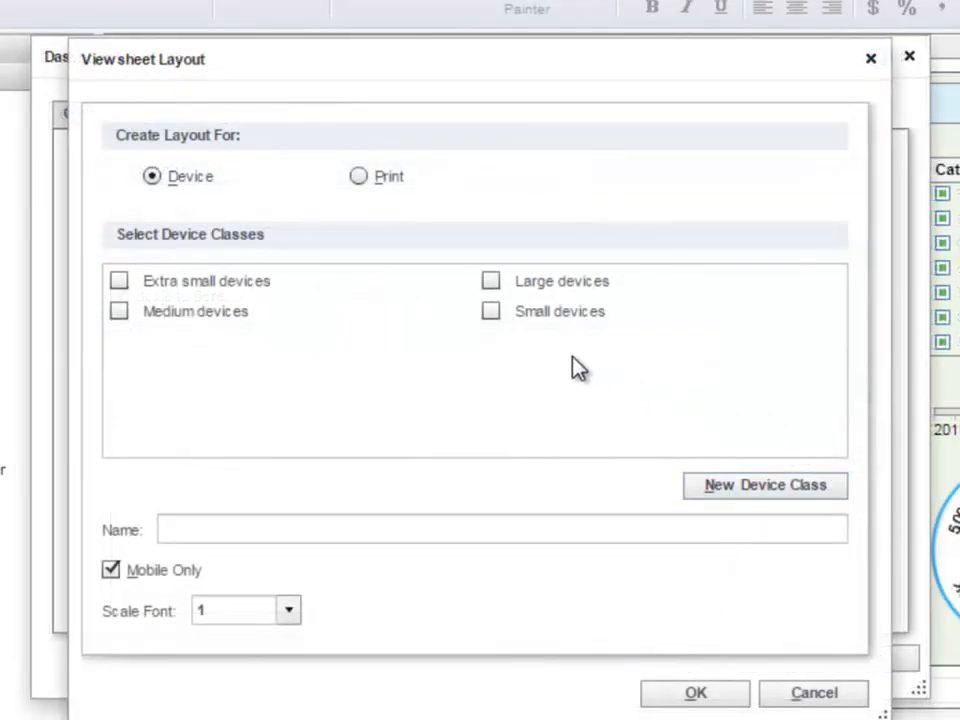
pyautogui.moveTo(660, 330)
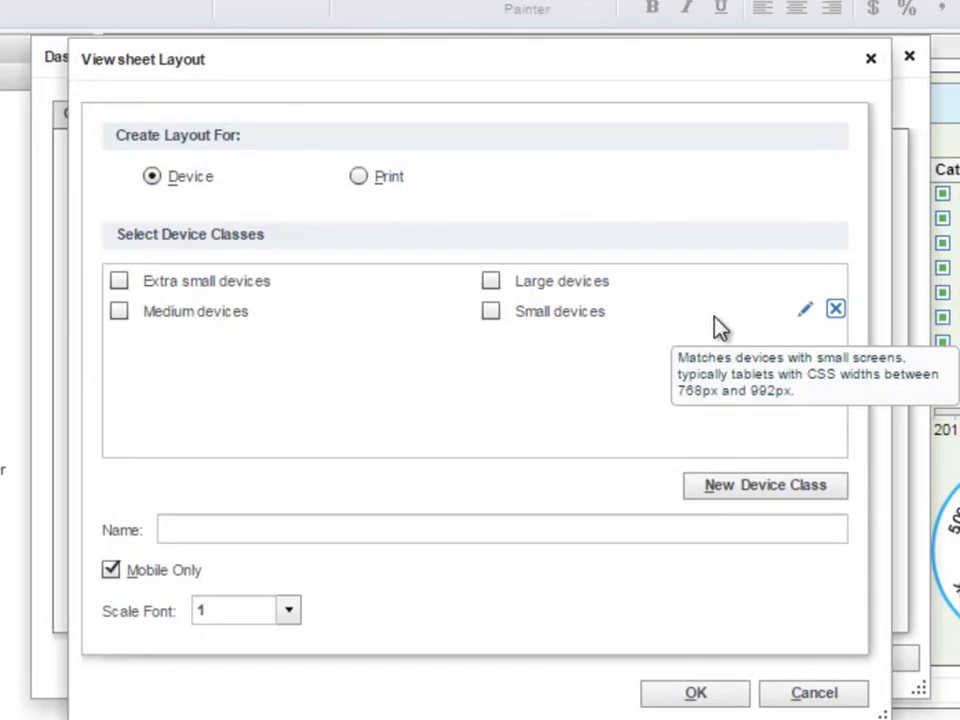
pyautogui.click(808, 316)
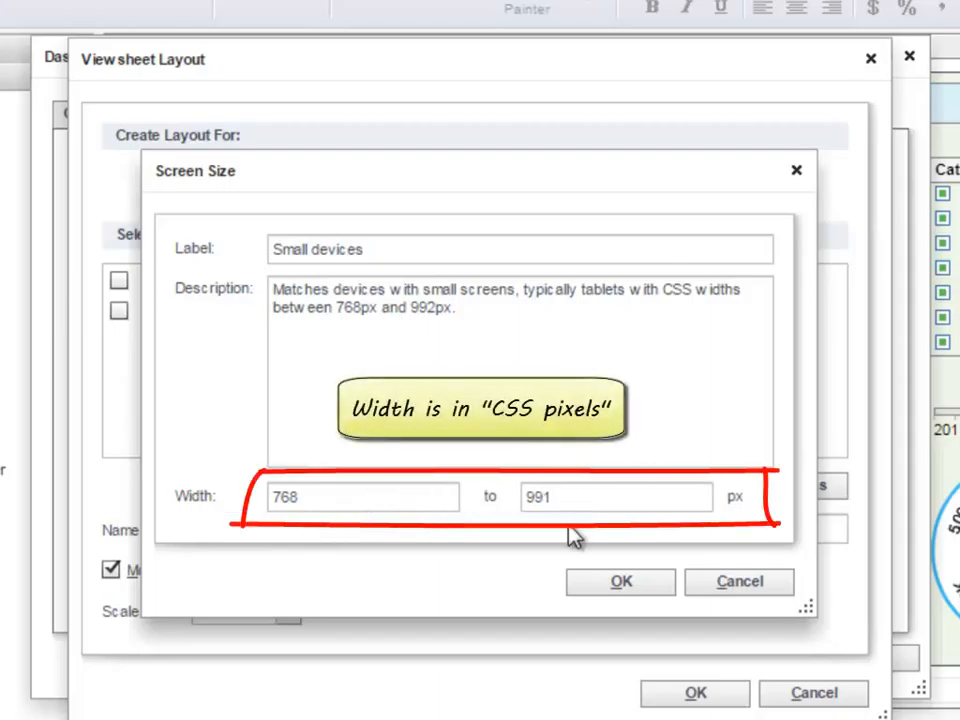
pyautogui.click(740, 584)
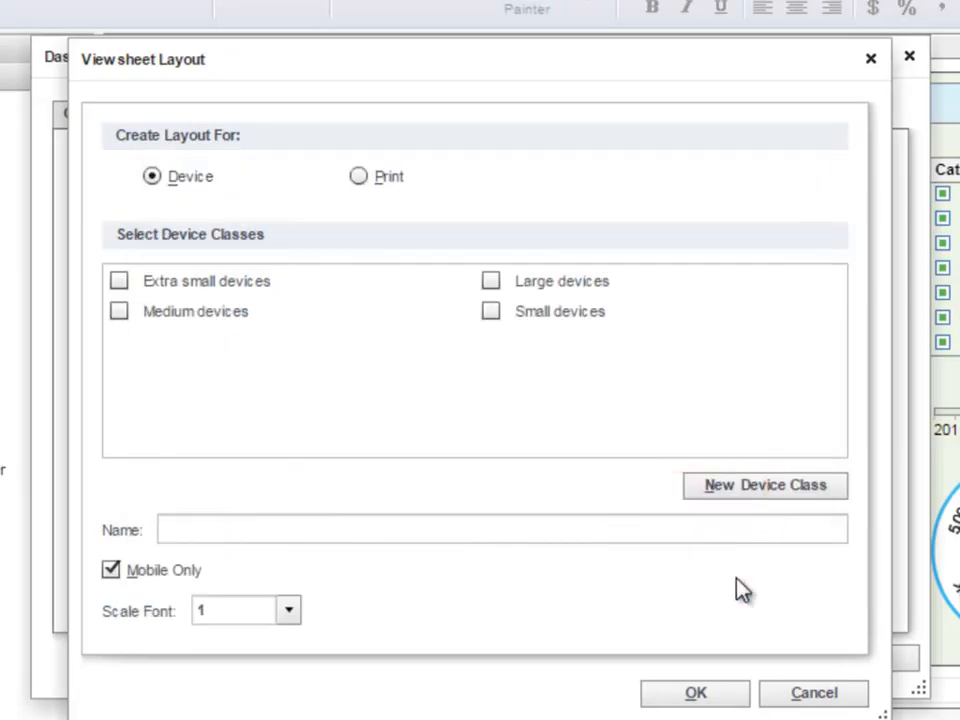
# Step: Create a layout named Small Devices for the Small devices class with font scale 1
pyautogui.moveTo(495, 320)
pyautogui.click(229, 536)
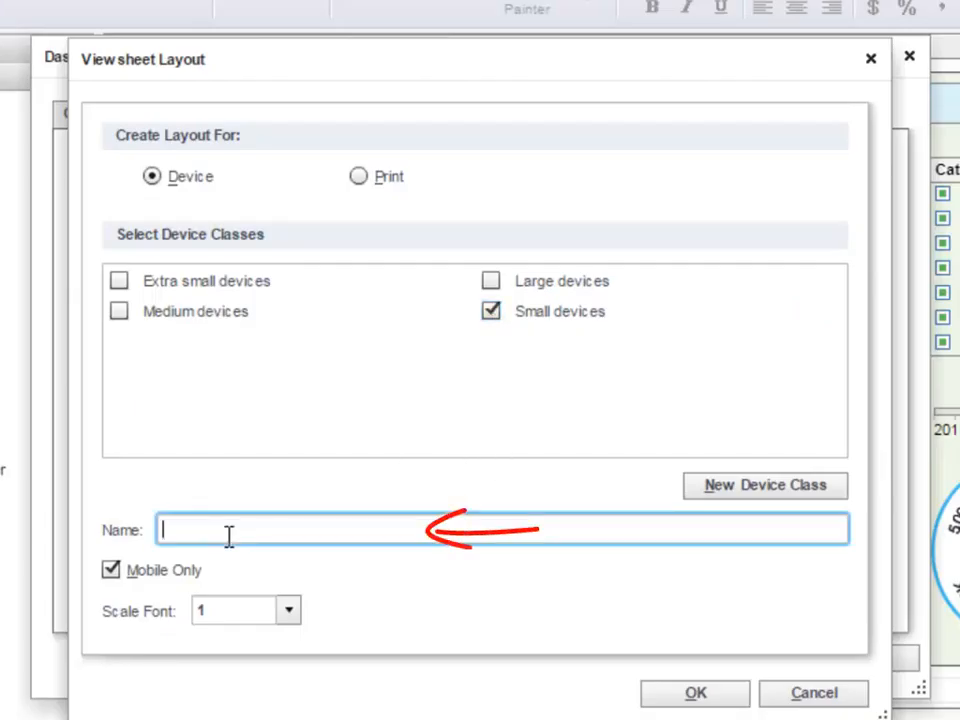
pyautogui.write('Small Devices')
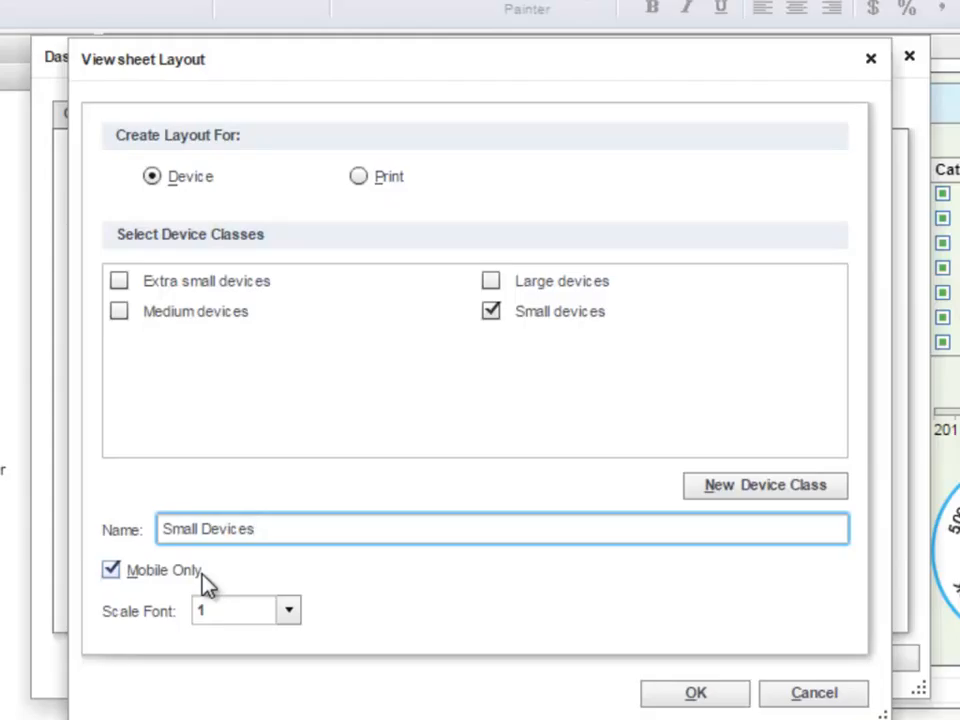
pyautogui.click(290, 612)
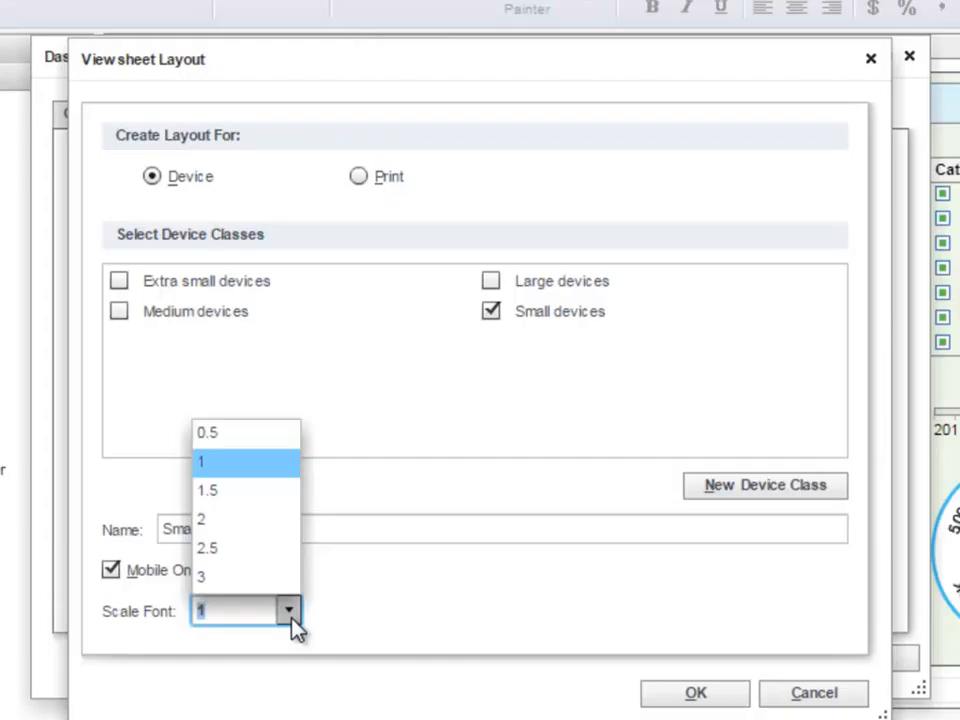
pyautogui.click(291, 620)
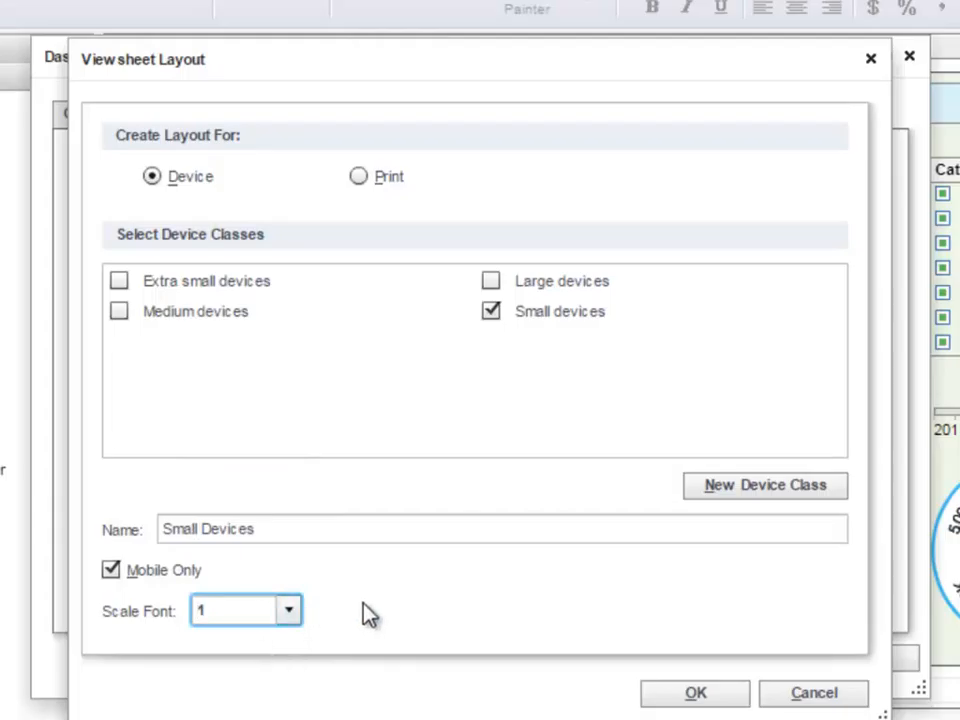
pyautogui.click(729, 700)
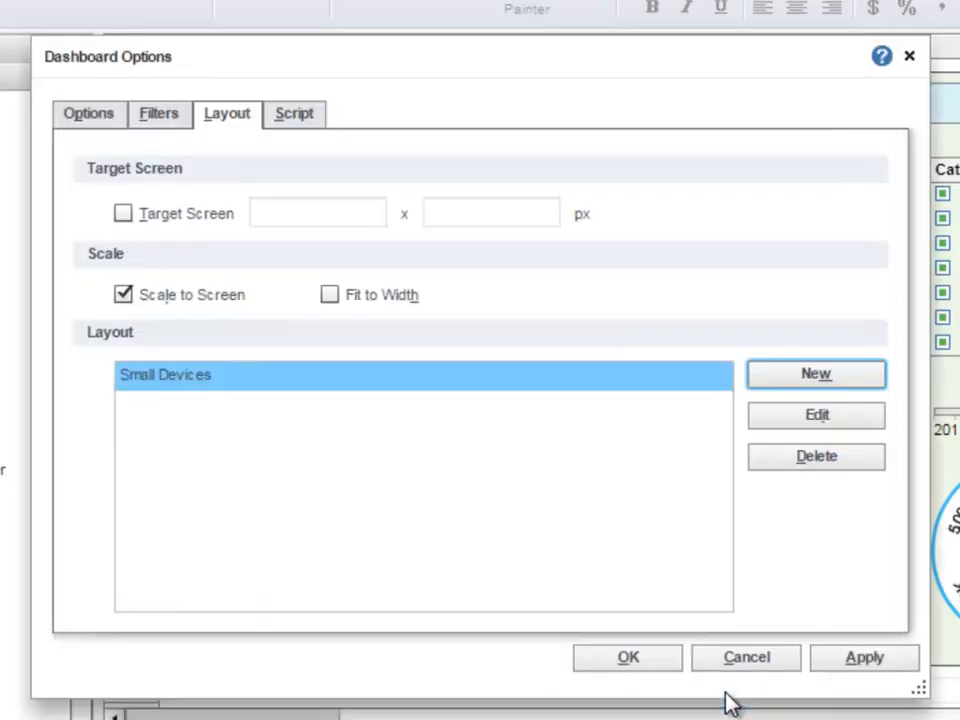
# Step: Create a layout named Very Small Device for the Extra small devices class
pyautogui.click(767, 385)
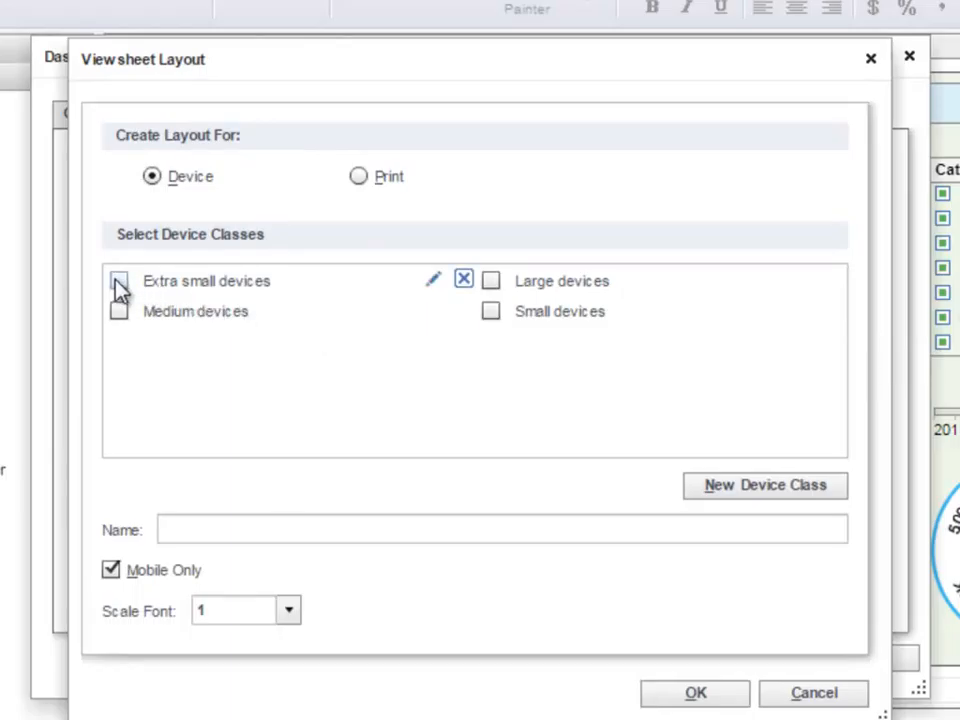
pyautogui.click(271, 529)
pyautogui.write('Very Small Device')
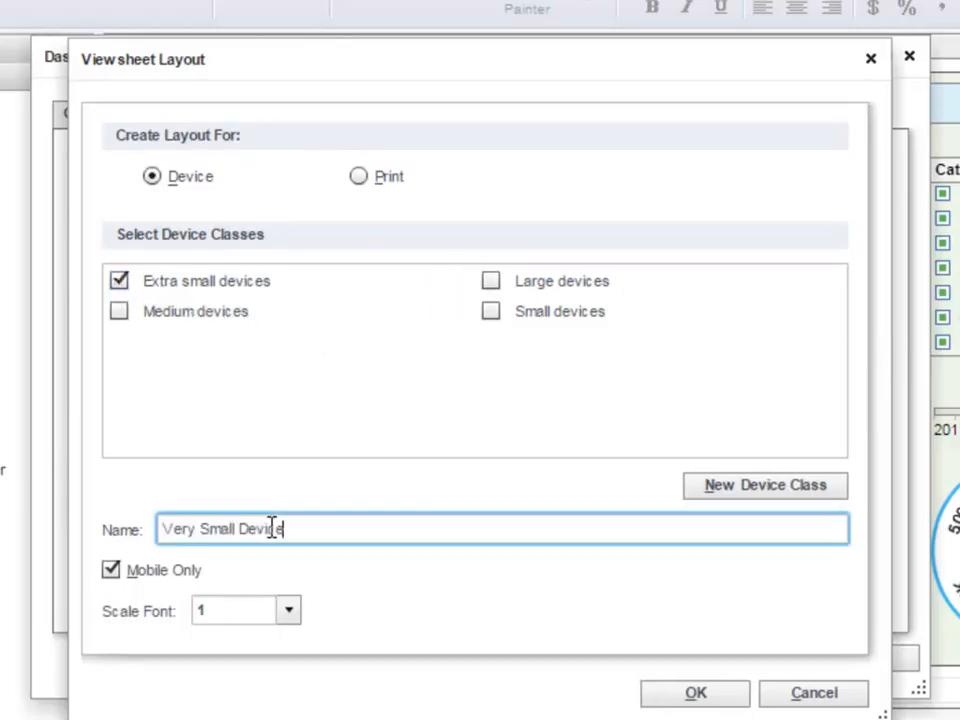
pyautogui.click(736, 692)
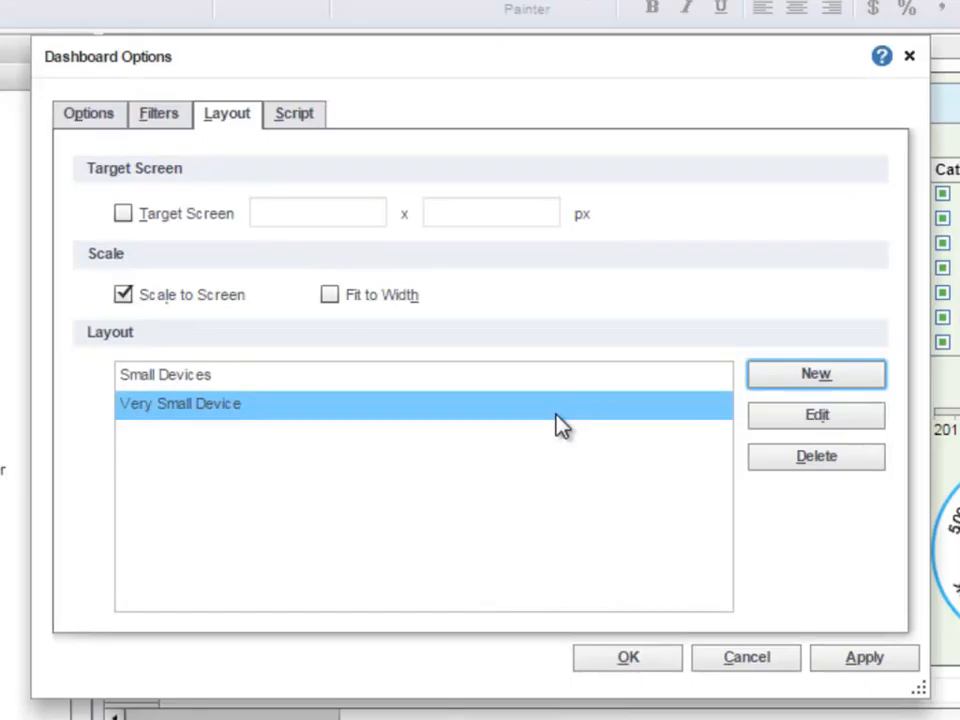
# Step: Create a layout named Medium and Large Device covering the Medium devices and Large devices classes
pyautogui.click(760, 376)
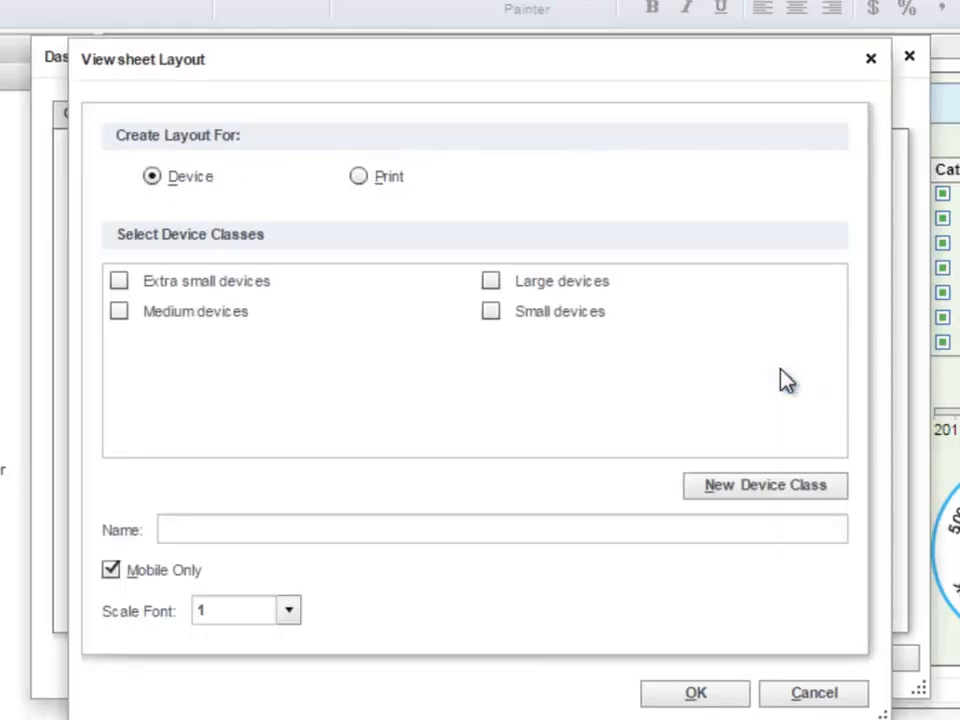
pyautogui.click(118, 311)
pyautogui.click(491, 281)
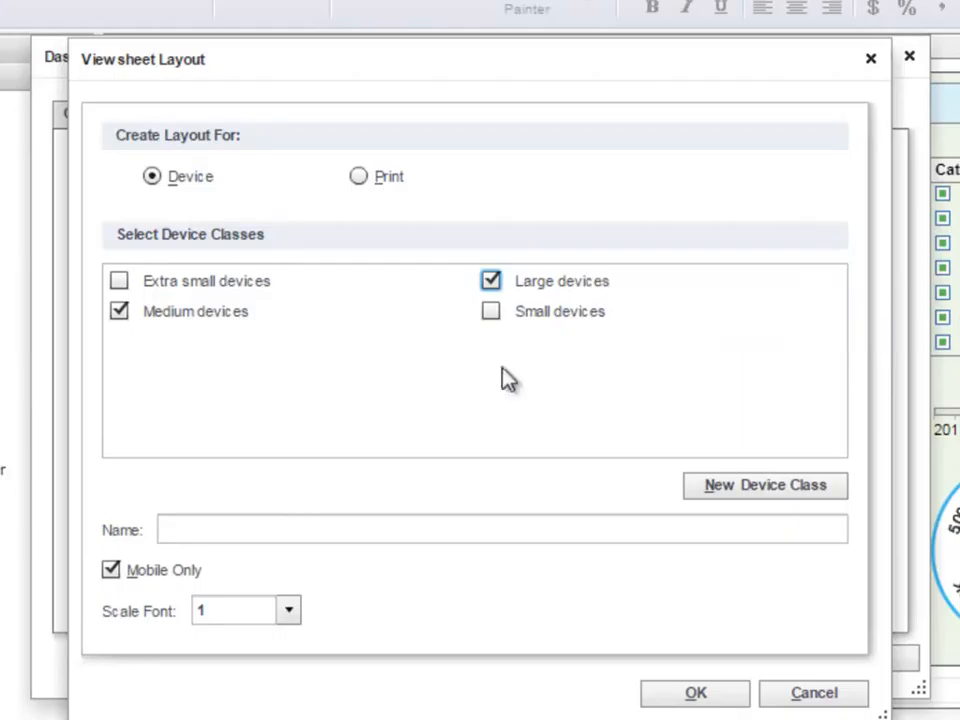
pyautogui.click(290, 524)
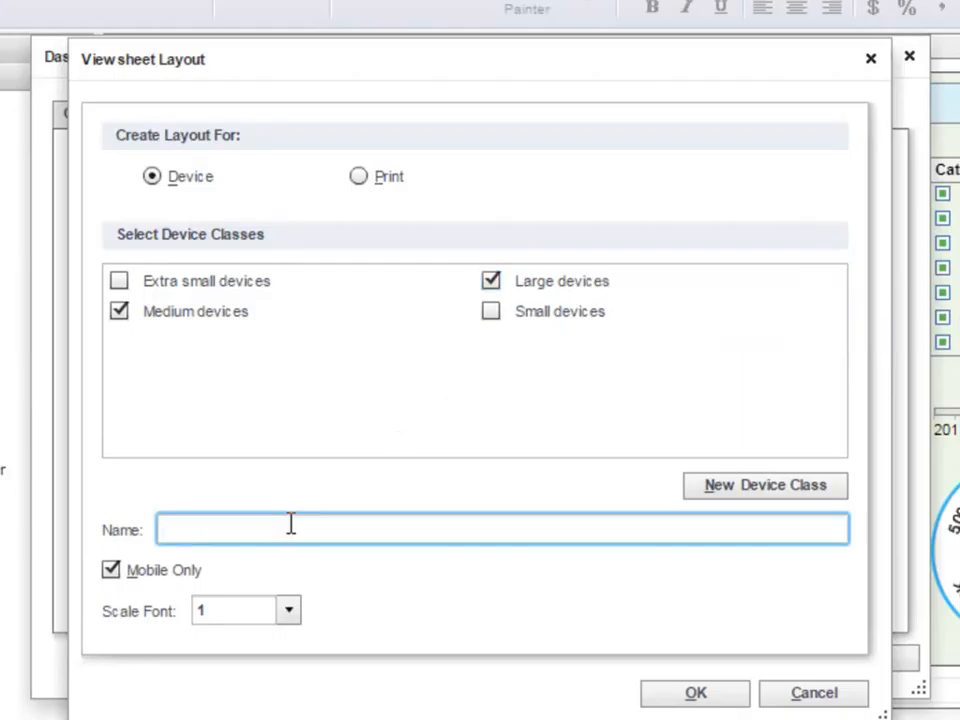
pyautogui.write('Medium and Large Device')
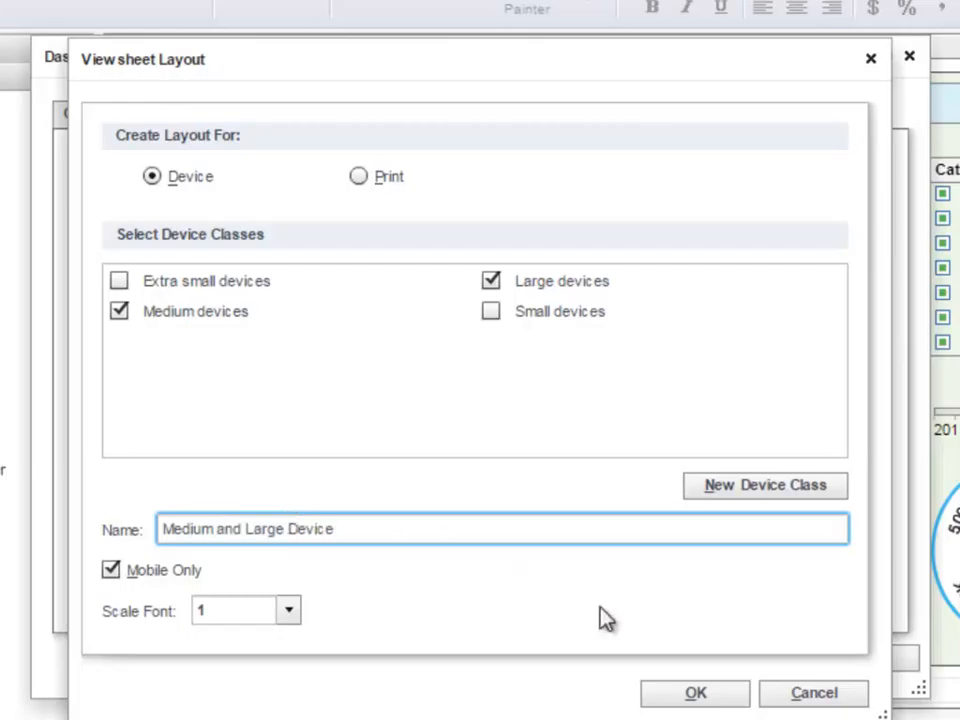
pyautogui.click(709, 696)
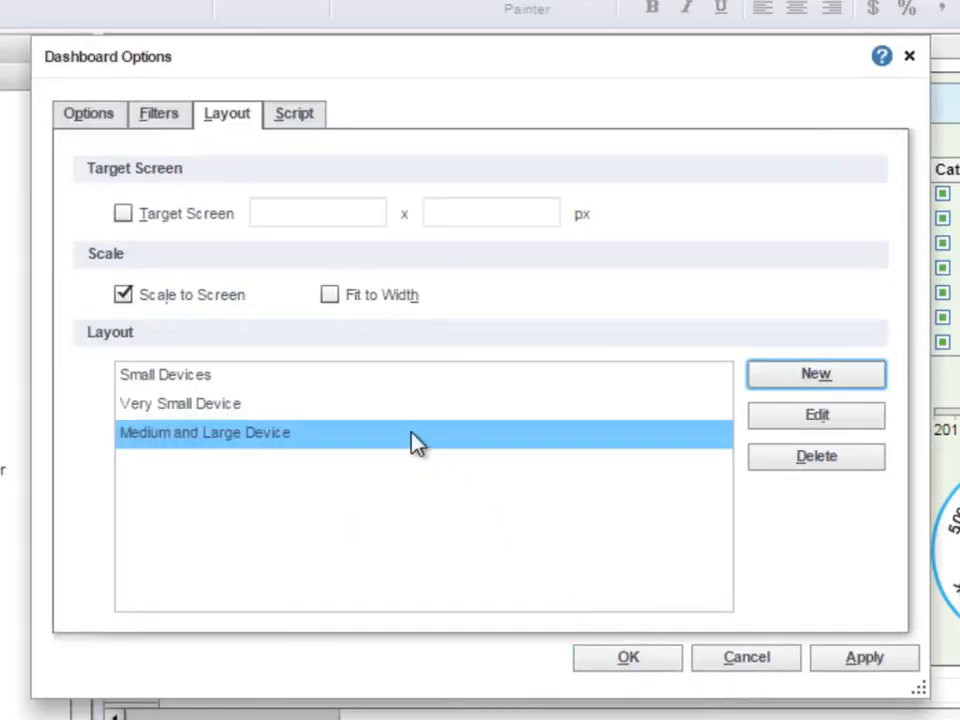
# Step: Delete the Medium and Large Device layout
pyautogui.click(778, 466)
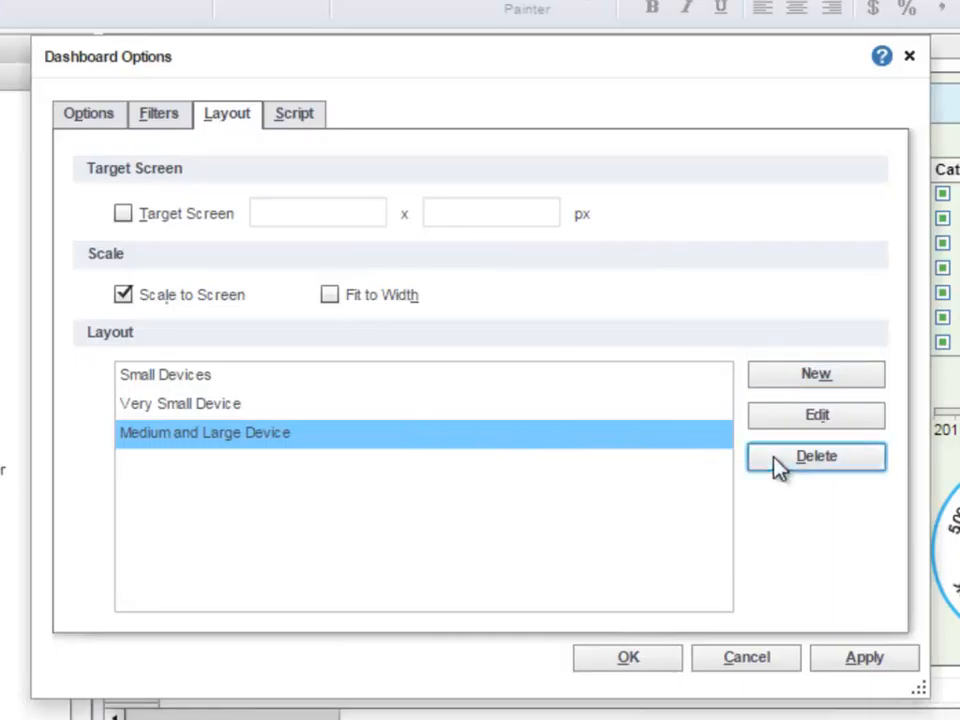
pyautogui.click(471, 424)
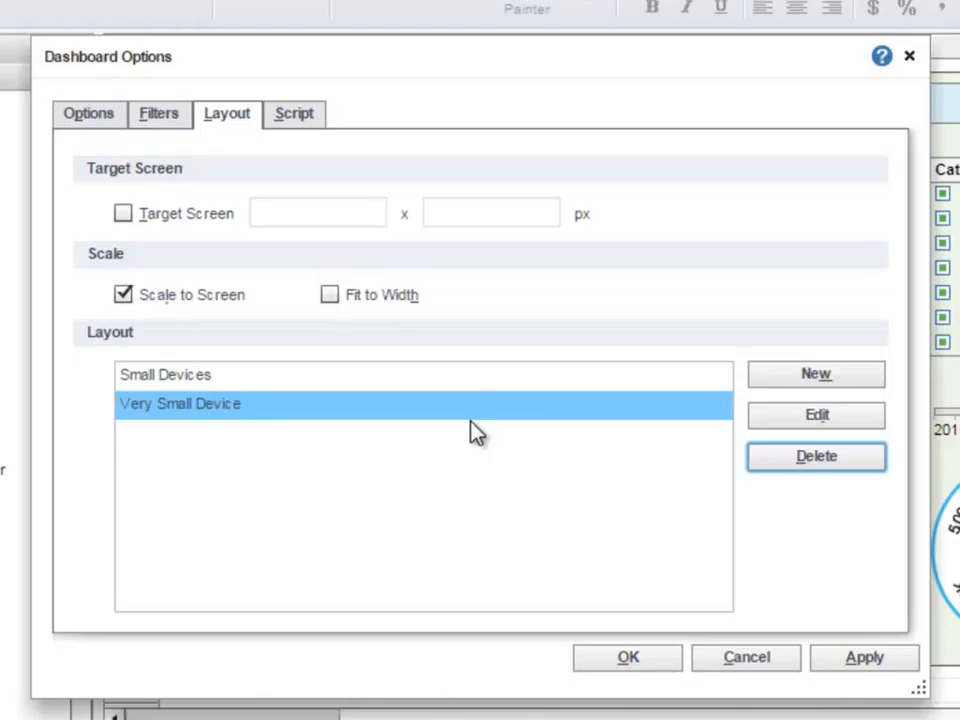
# Step: Open the Small Devices layout for editing and close it without changes
pyautogui.click(466, 388)
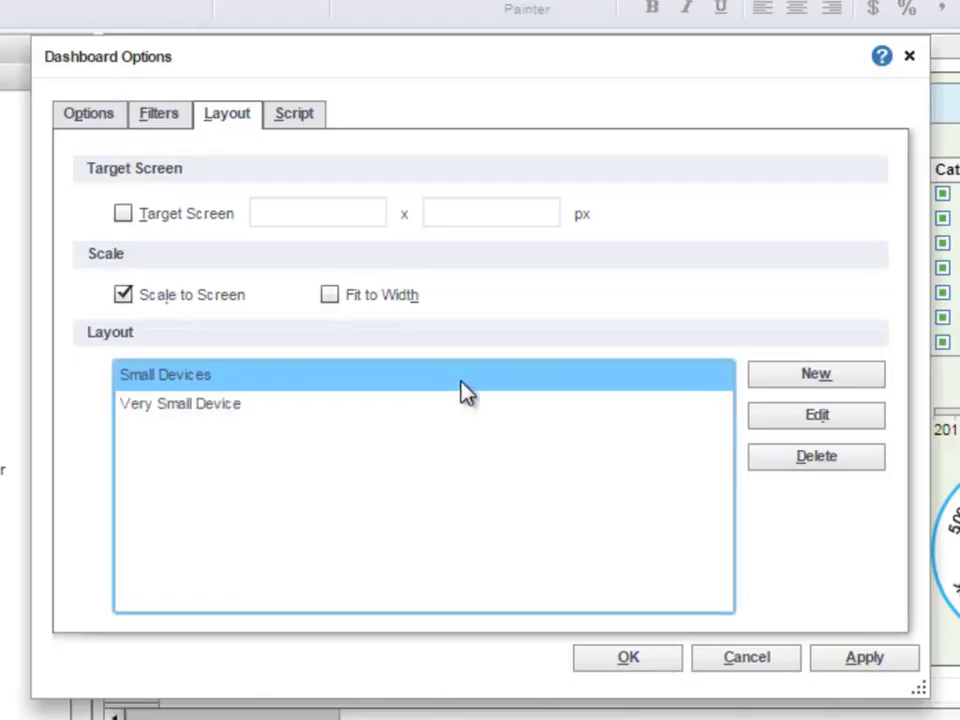
pyautogui.click(788, 424)
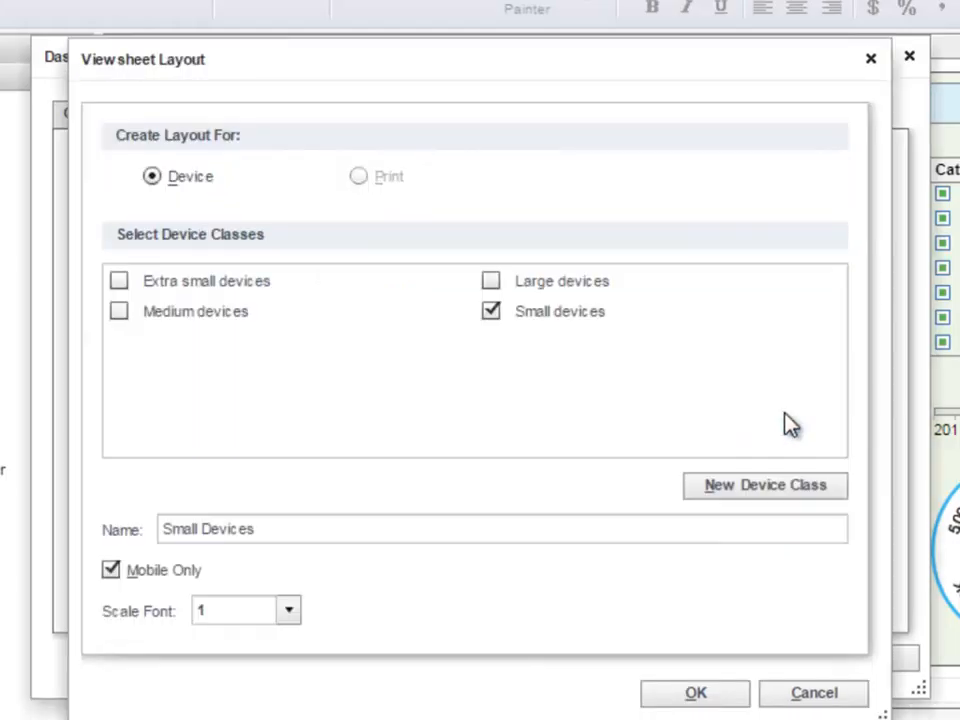
pyautogui.click(826, 695)
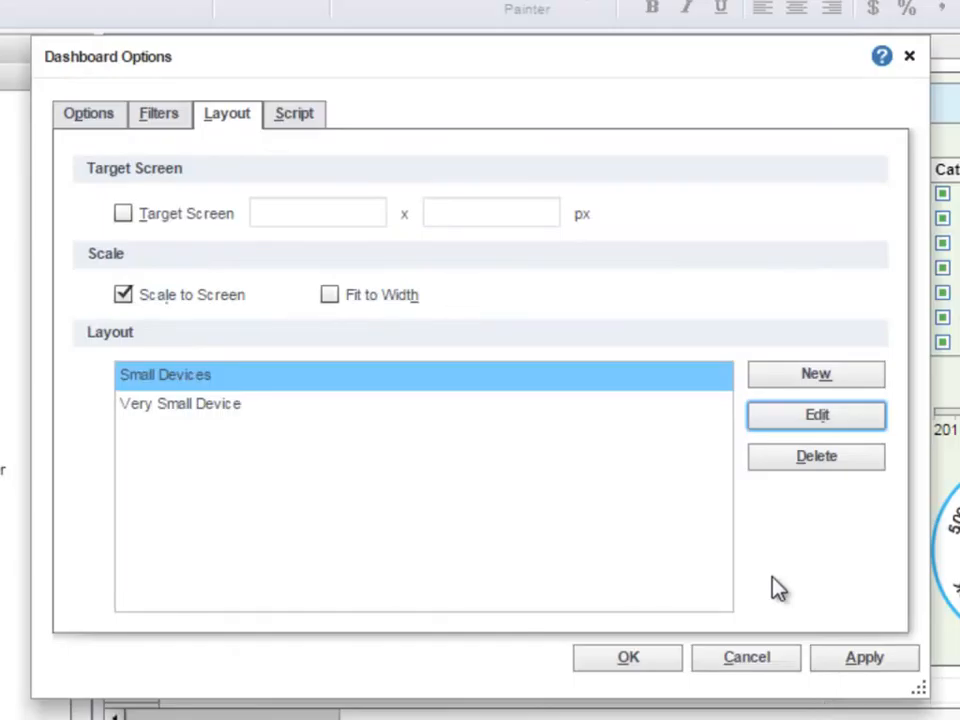
# Step: Add a new device class labelled Medium-Large Devices, described as Tablets and Small Laptop., with widths 700 to 2000 px
pyautogui.click(768, 388)
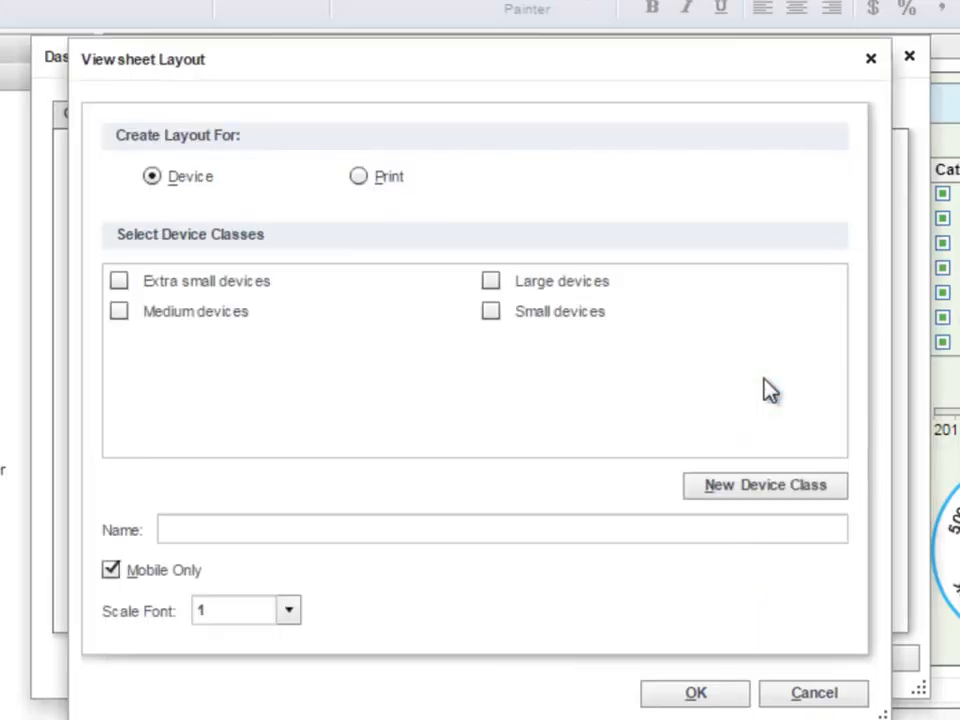
pyautogui.click(748, 488)
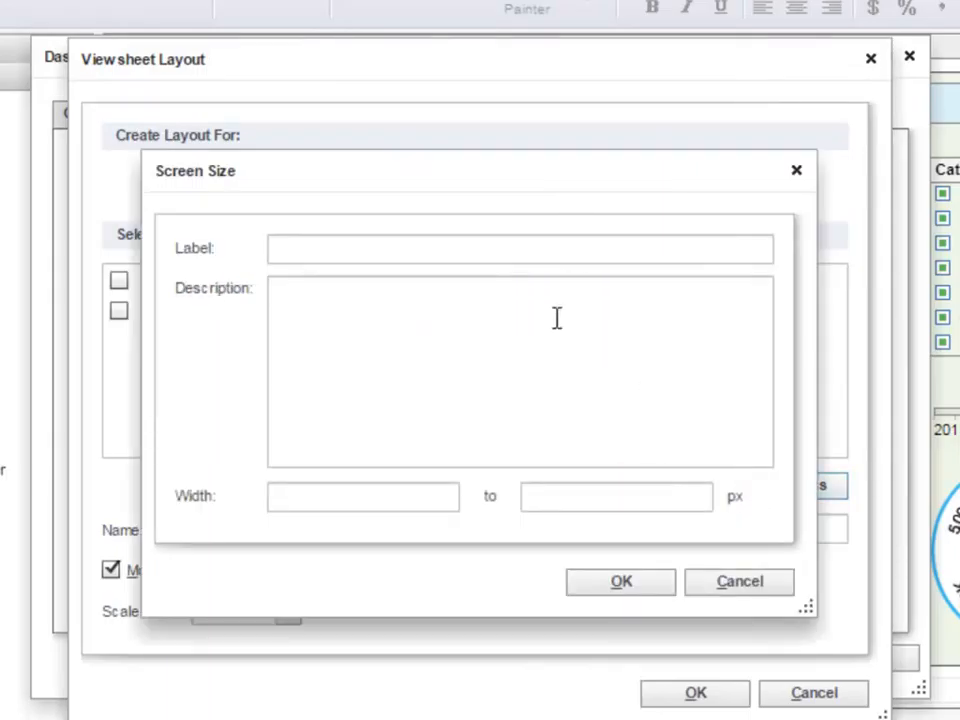
pyautogui.click(493, 257)
pyautogui.write('Medium-Large Devices')
pyautogui.click(462, 337)
pyautogui.write('Tablets and Small Laptop')
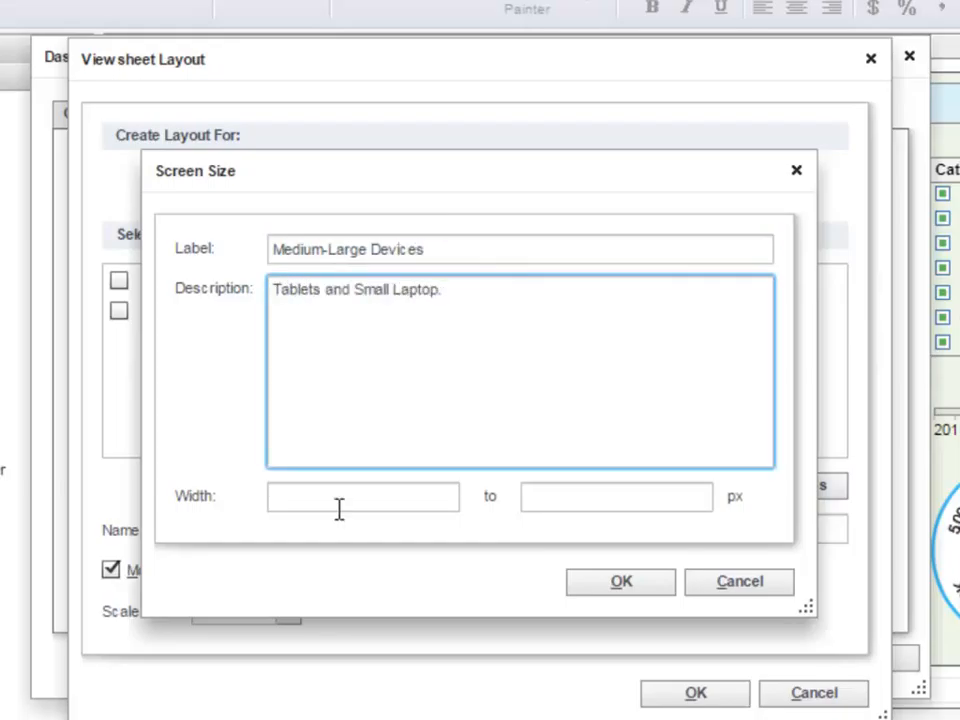
pyautogui.write(' .')
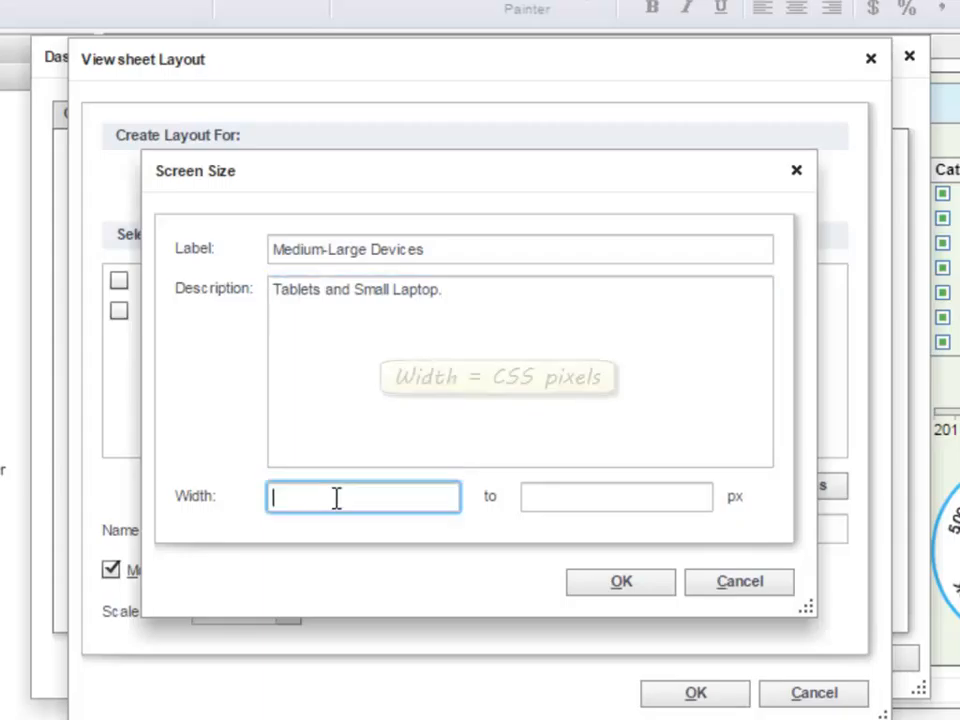
pyautogui.click(337, 498)
pyautogui.write('700')
pyautogui.press('Tab')
pyautogui.write('2000')
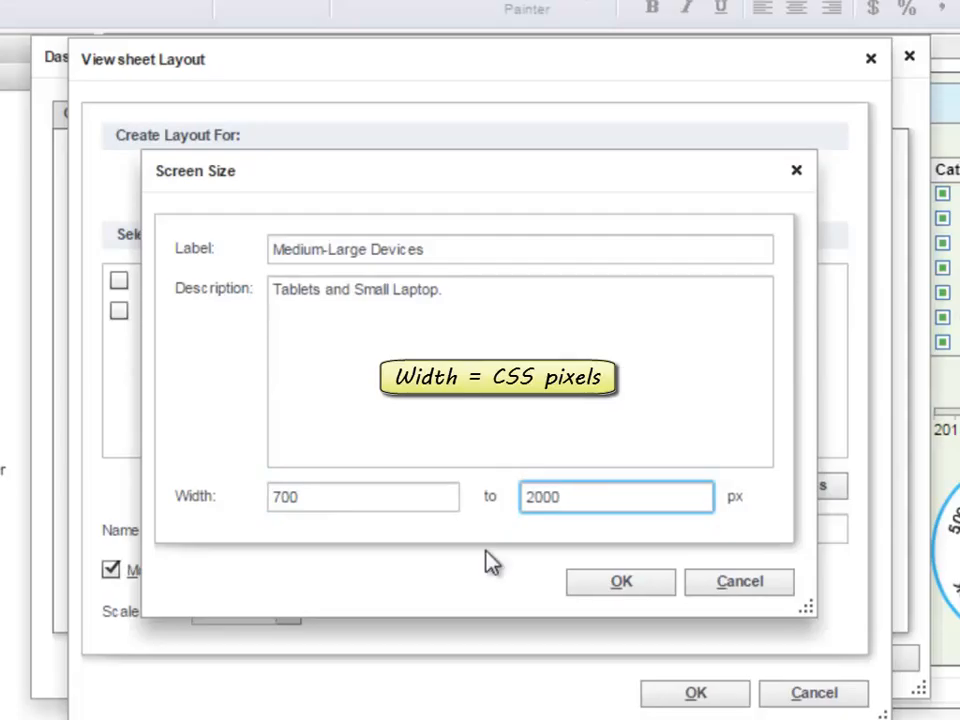
pyautogui.click(574, 582)
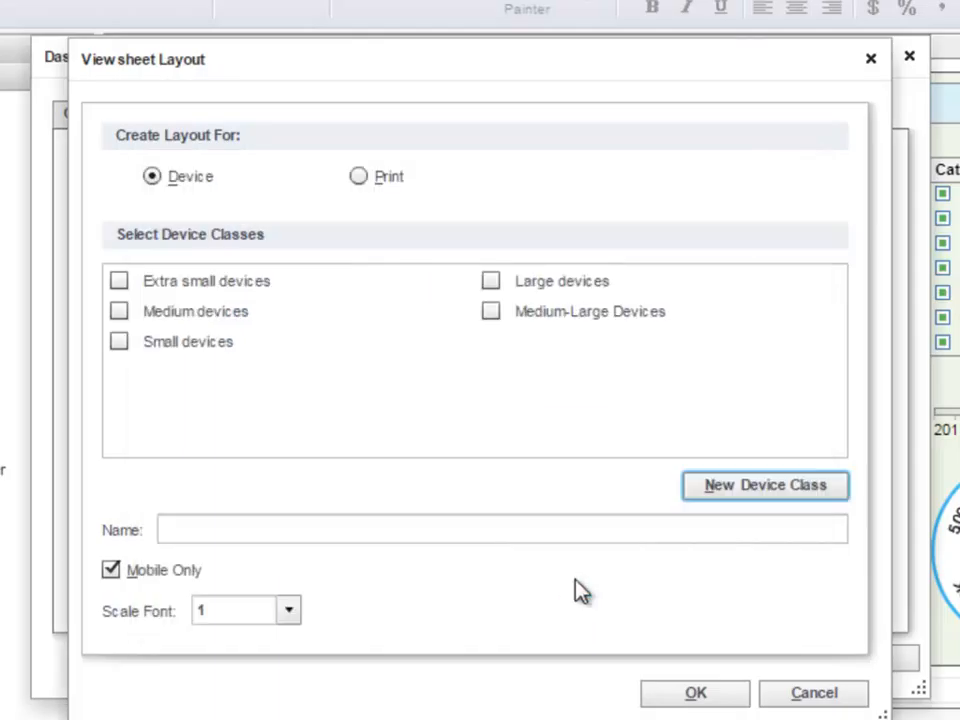
# Step: Delete the Medium-Large Devices device class
pyautogui.moveTo(691, 314)
pyautogui.click(836, 312)
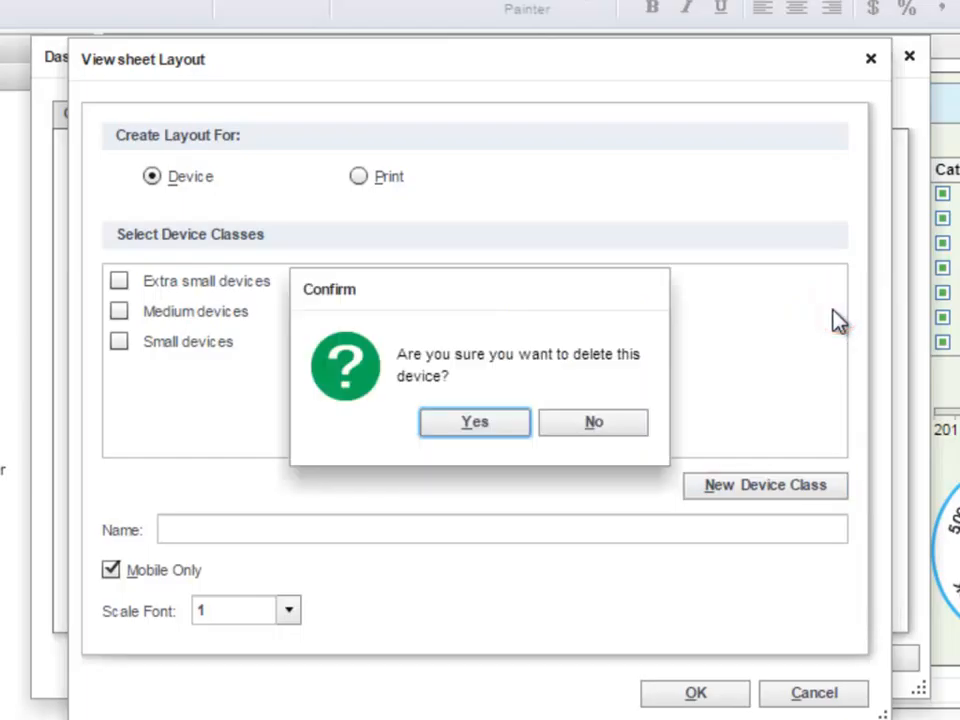
pyautogui.click(489, 432)
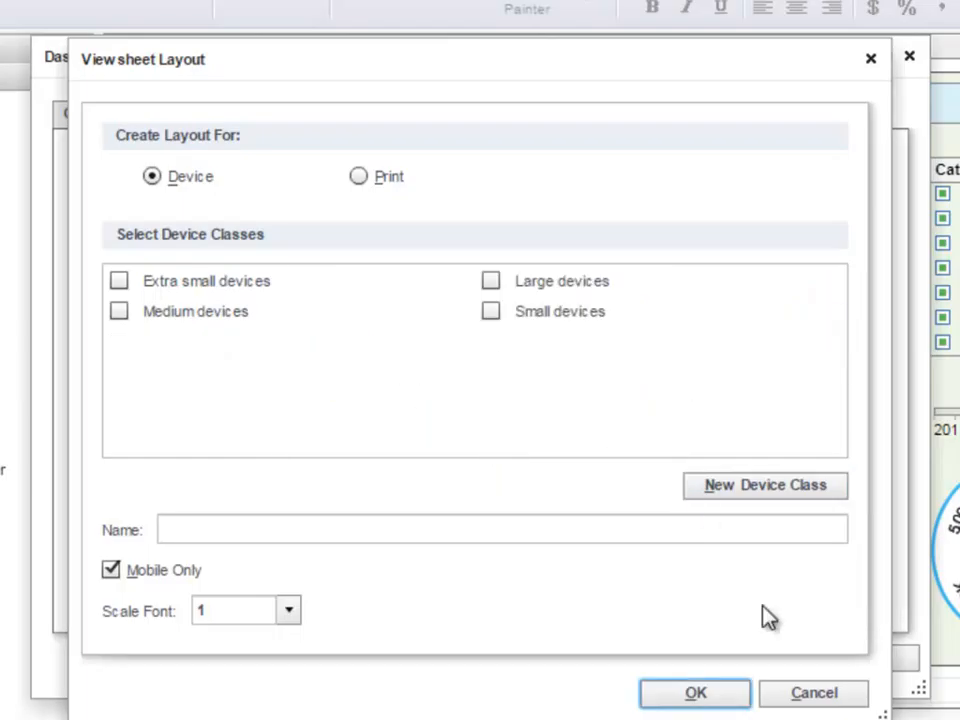
# Step: Discard the unfinished new layout and save the dashboard options
pyautogui.click(806, 695)
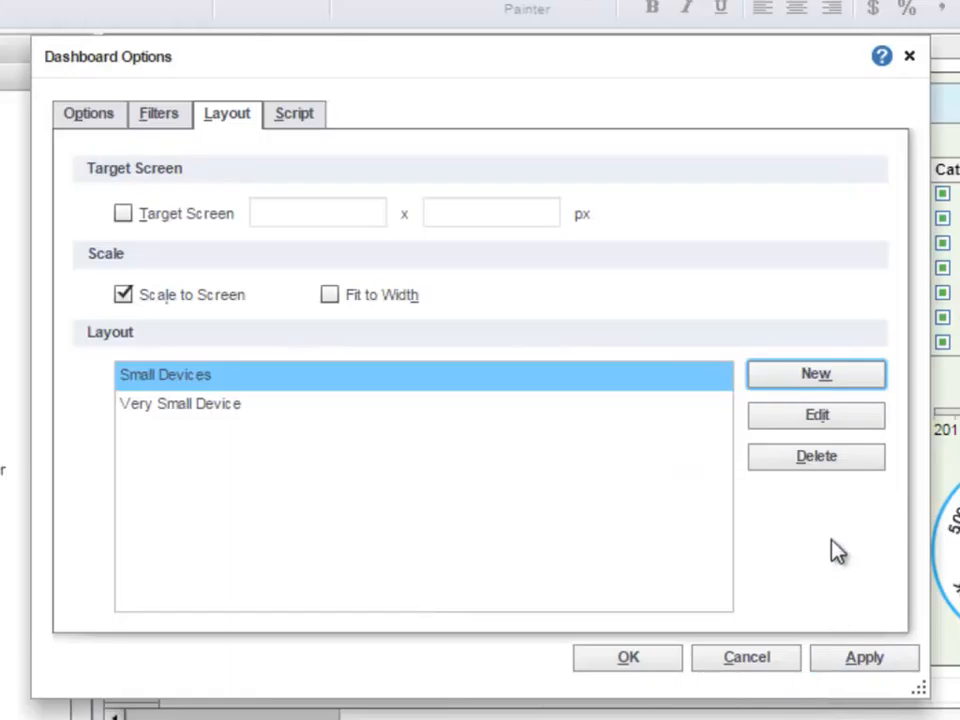
pyautogui.click(678, 664)
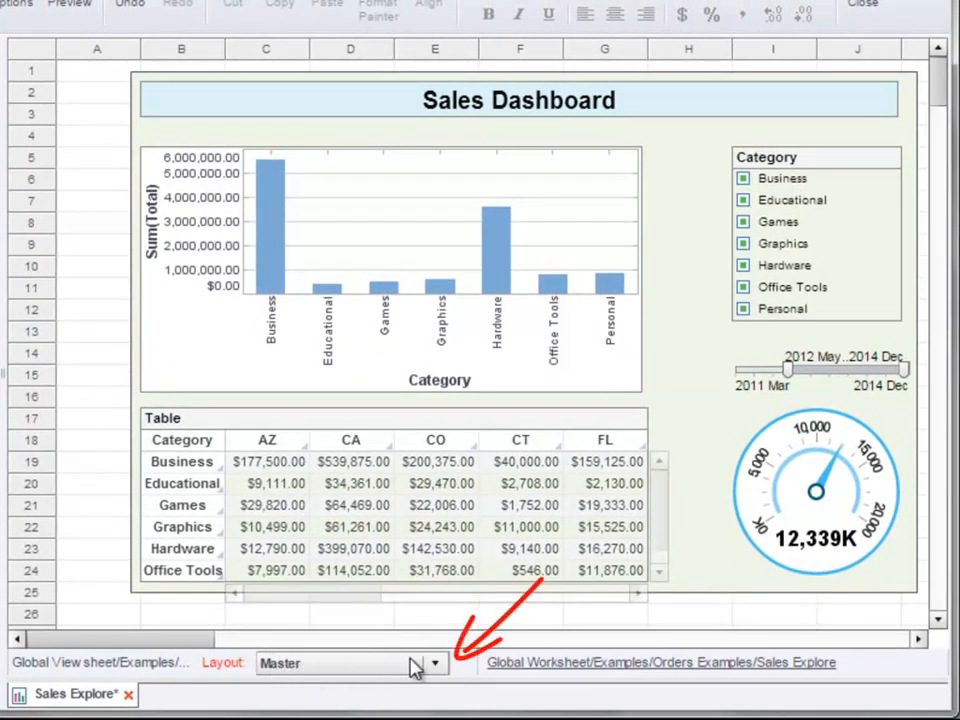
# Step: Switch the dashboard's active layout to Small Devices
pyautogui.click(436, 665)
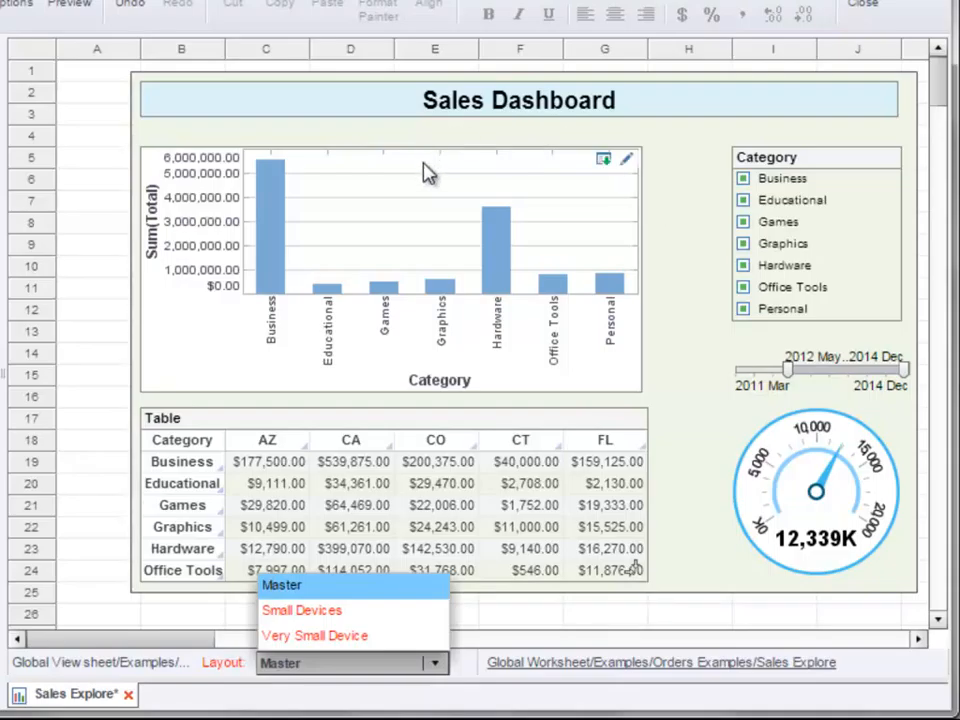
pyautogui.click(363, 593)
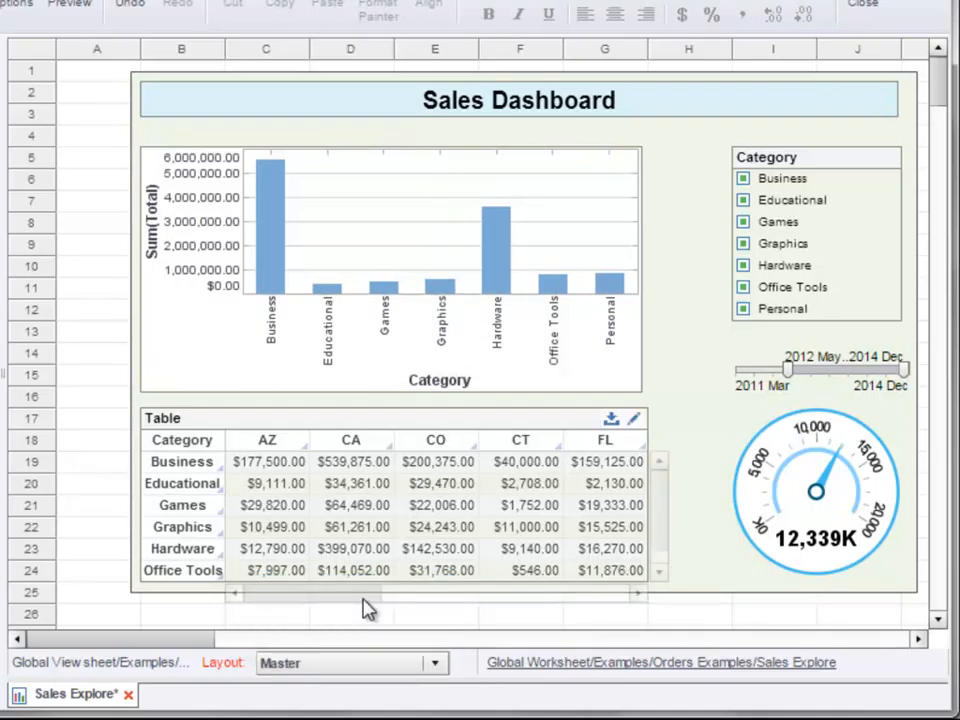
pyautogui.click(436, 665)
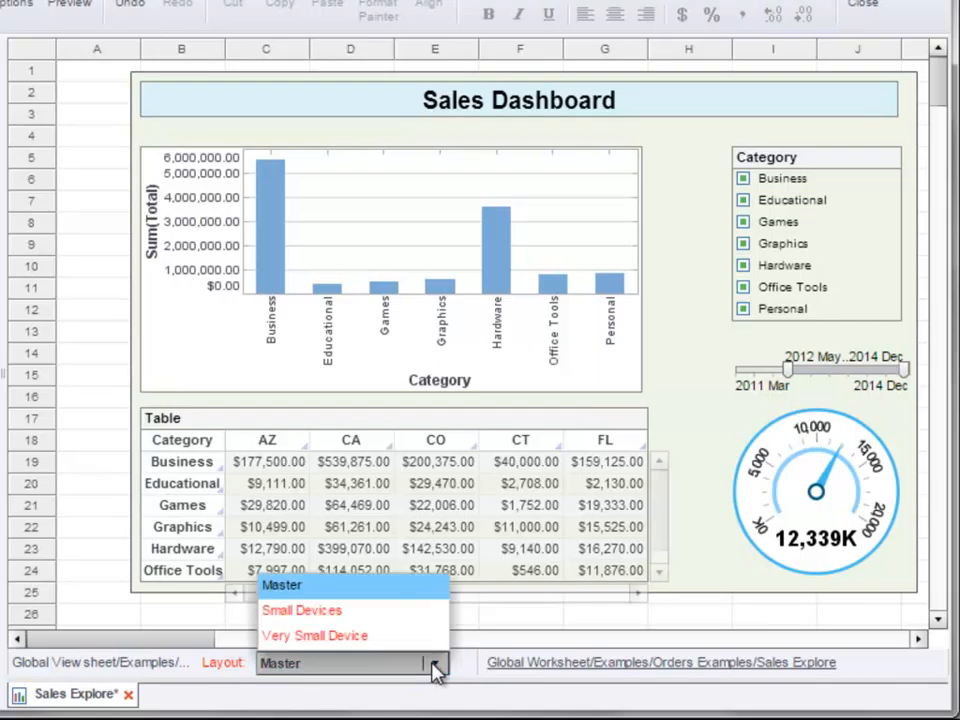
pyautogui.click(420, 612)
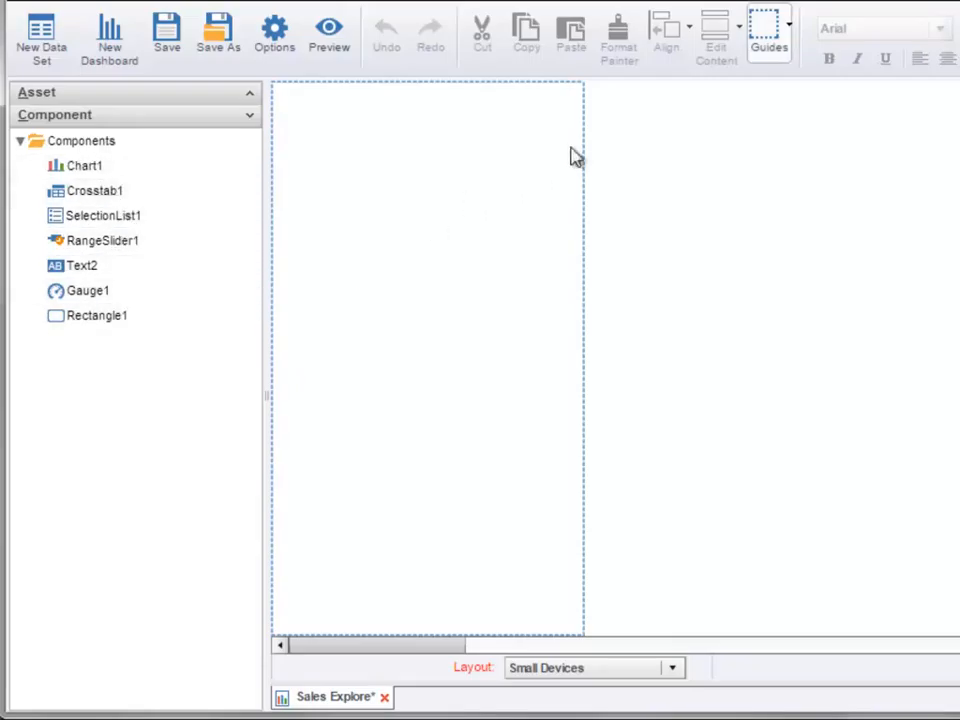
# Step: Compare the 4:3 Portrait and 16:9 Landscape guides, returning to the 16:9 Portrait guide
pyautogui.click(775, 48)
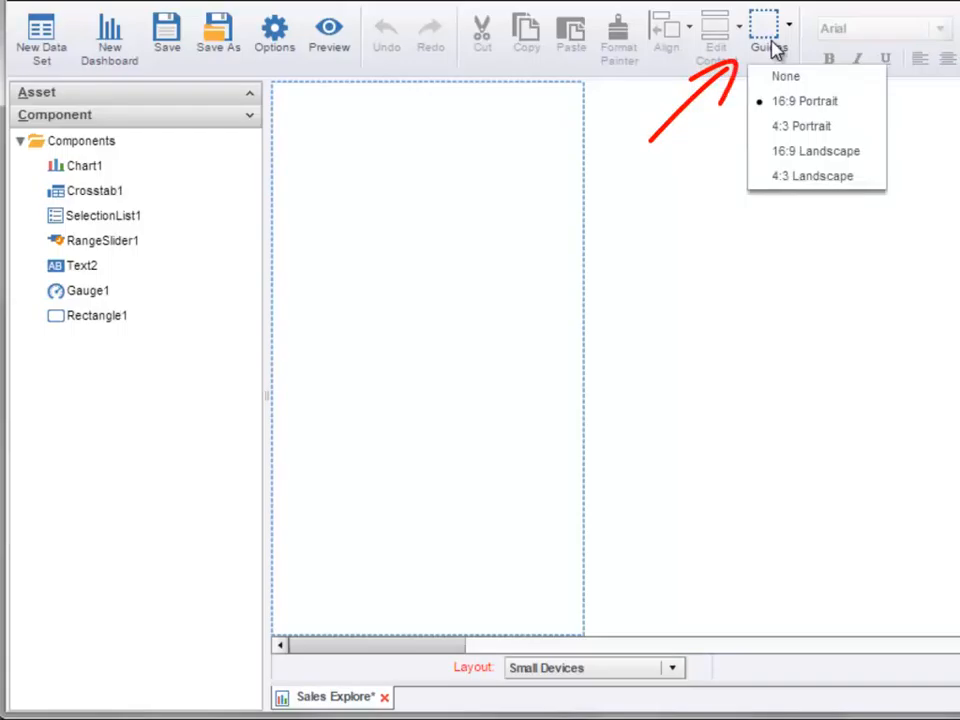
pyautogui.click(831, 128)
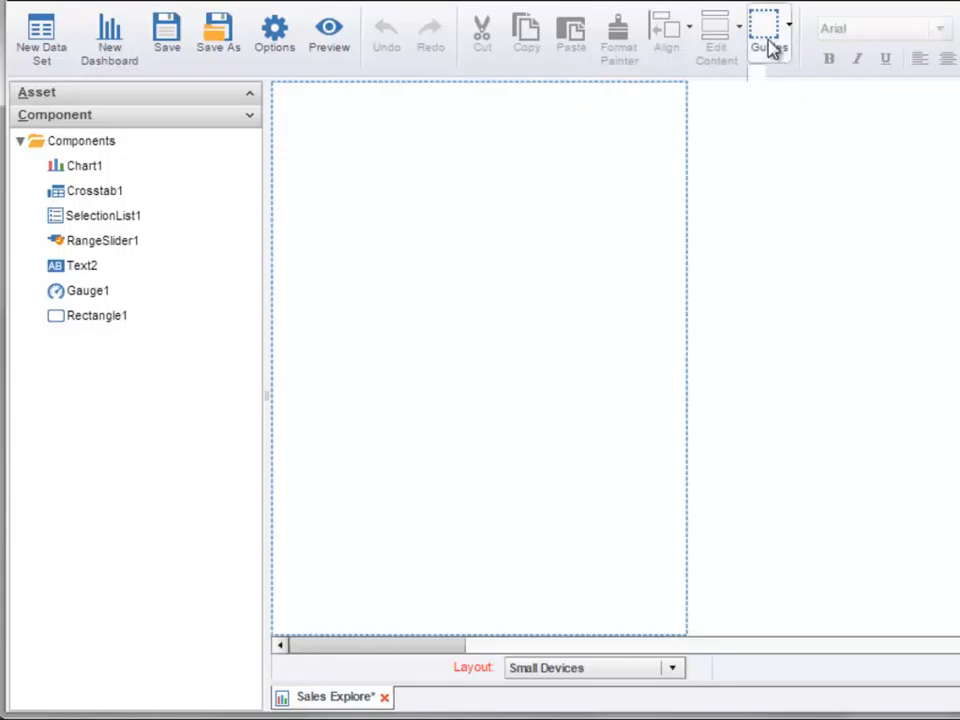
pyautogui.click(767, 43)
pyautogui.click(806, 160)
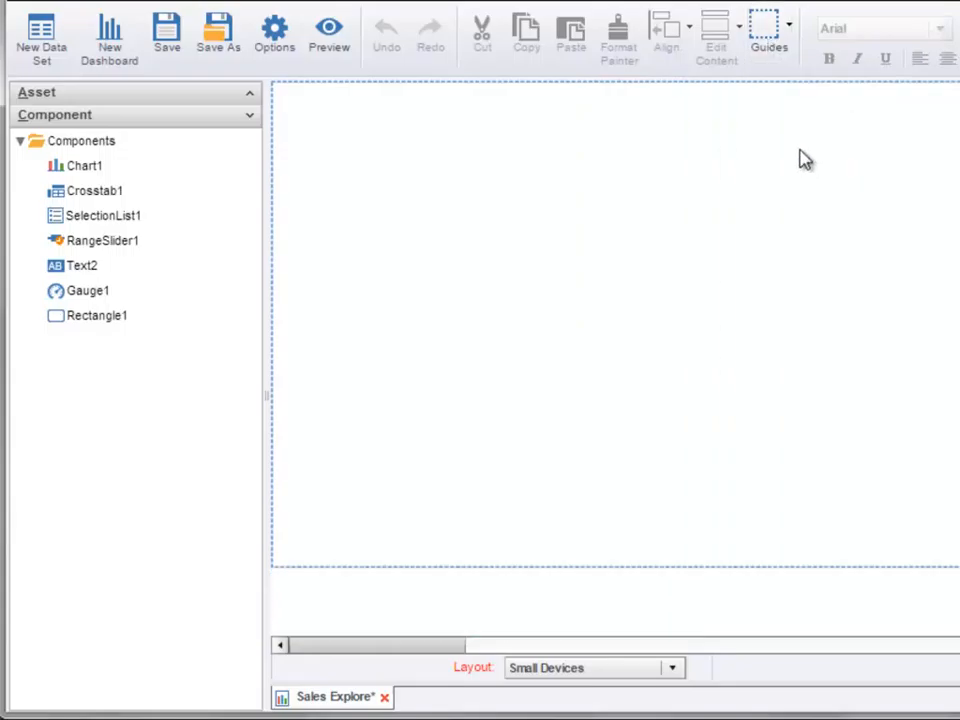
pyautogui.click(766, 43)
pyautogui.click(781, 101)
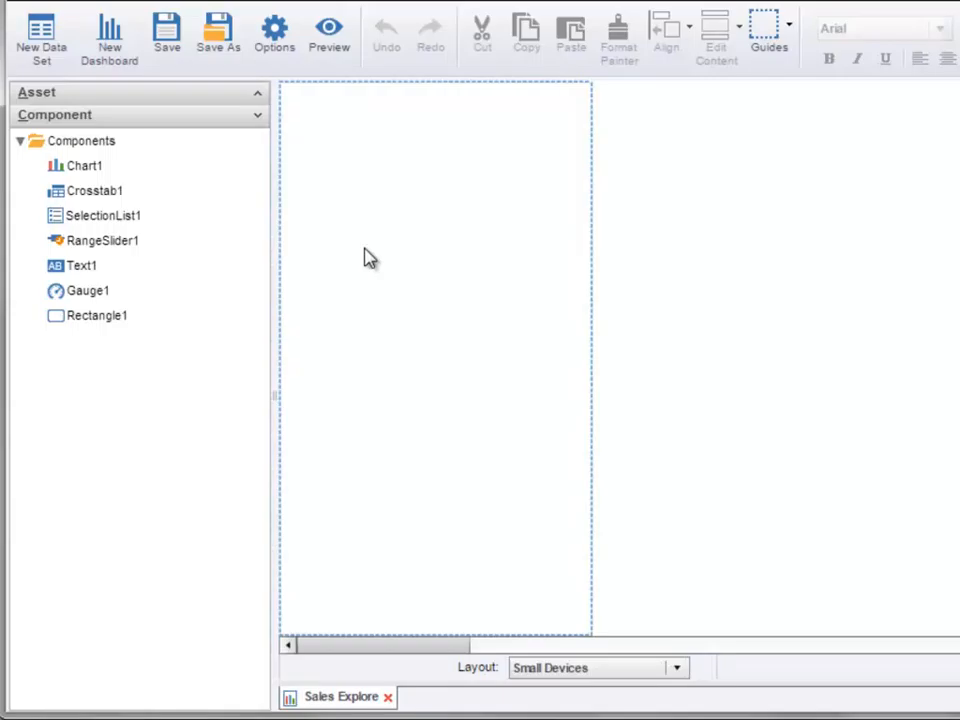
# Step: Place Text1, Chart1, Crosstab1 and RangeSlider1 onto the Small Devices layout
pyautogui.moveTo(88, 268); pyautogui.dragTo(364, 118)
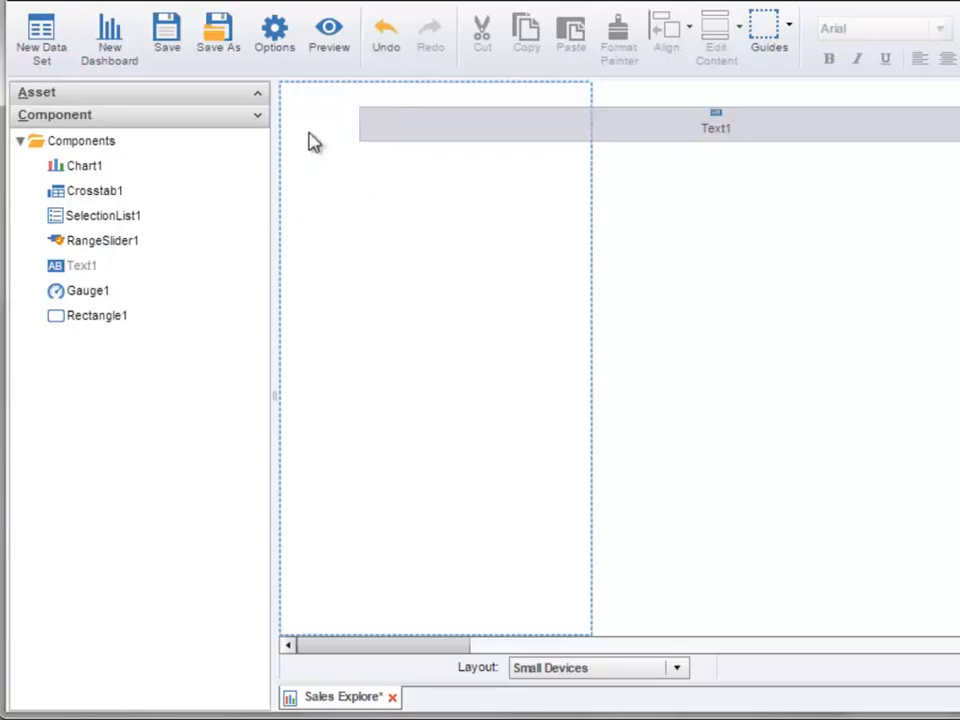
pyautogui.moveTo(116, 167); pyautogui.dragTo(357, 198)
pyautogui.moveTo(120, 192); pyautogui.dragTo(400, 465)
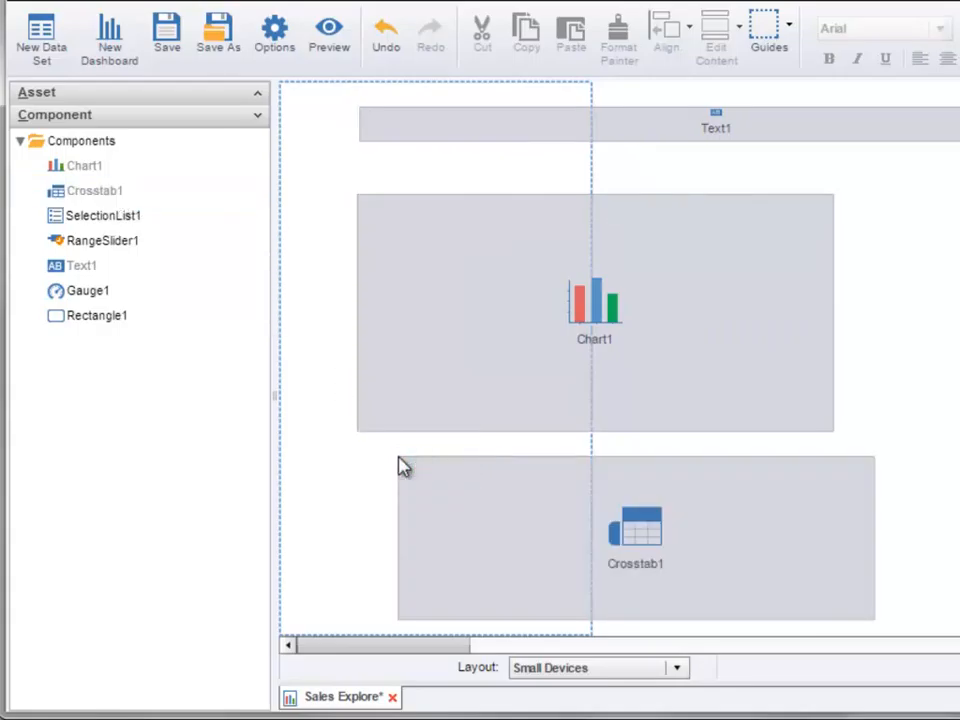
pyautogui.moveTo(150, 245); pyautogui.dragTo(895, 252)
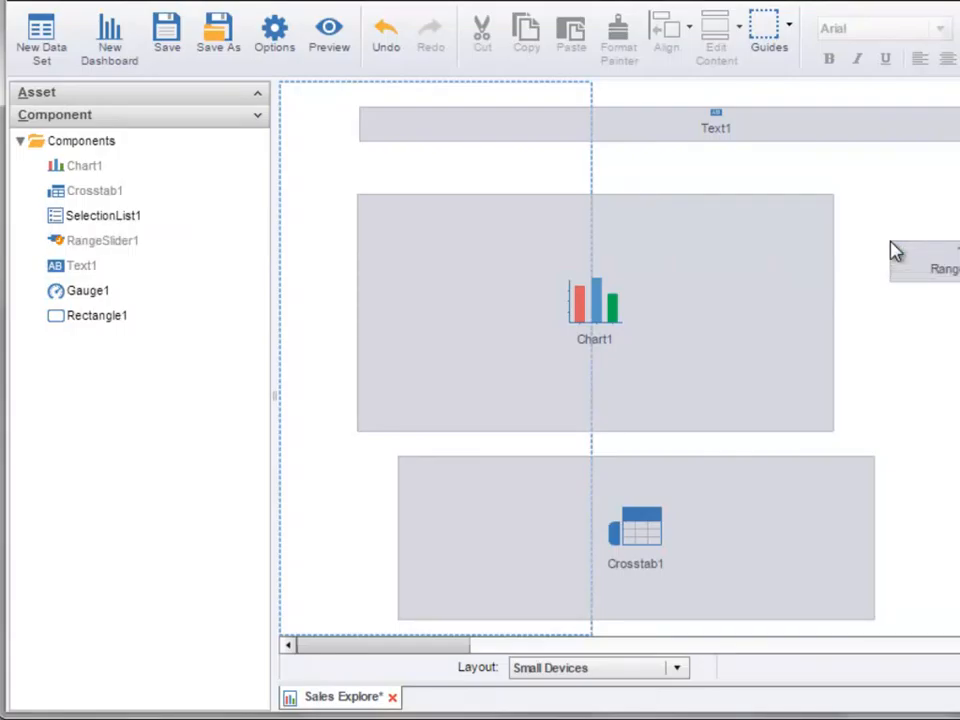
# Step: Move and resize Text1, Chart1, Crosstab1 and RangeSlider1 into a single column inside the portrait guide
pyautogui.moveTo(612, 130); pyautogui.dragTo(547, 116)
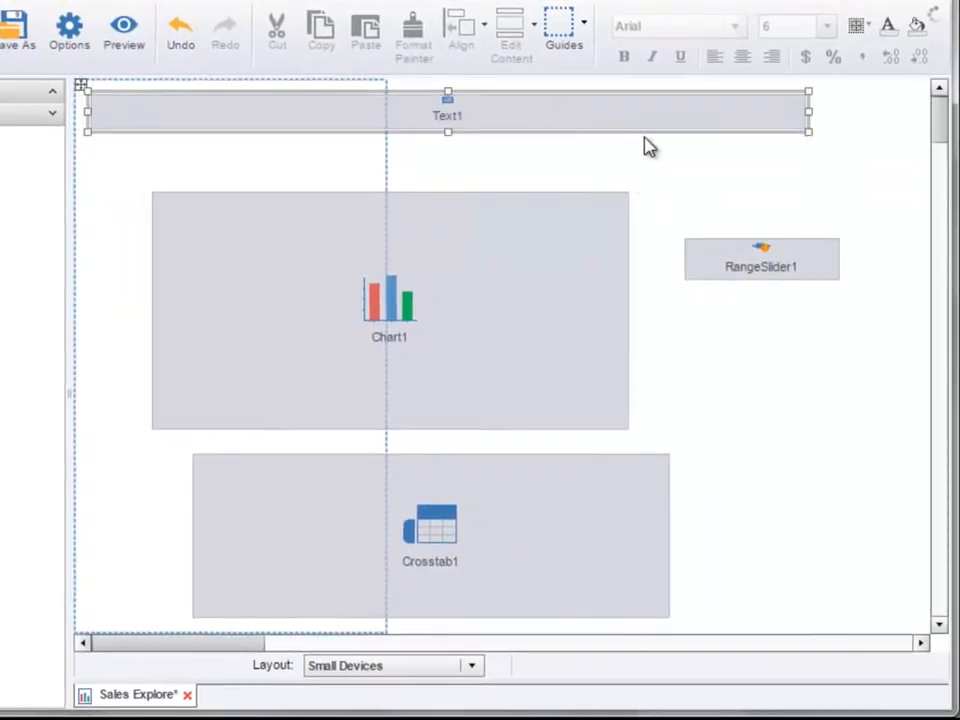
pyautogui.moveTo(806, 133); pyautogui.dragTo(368, 146)
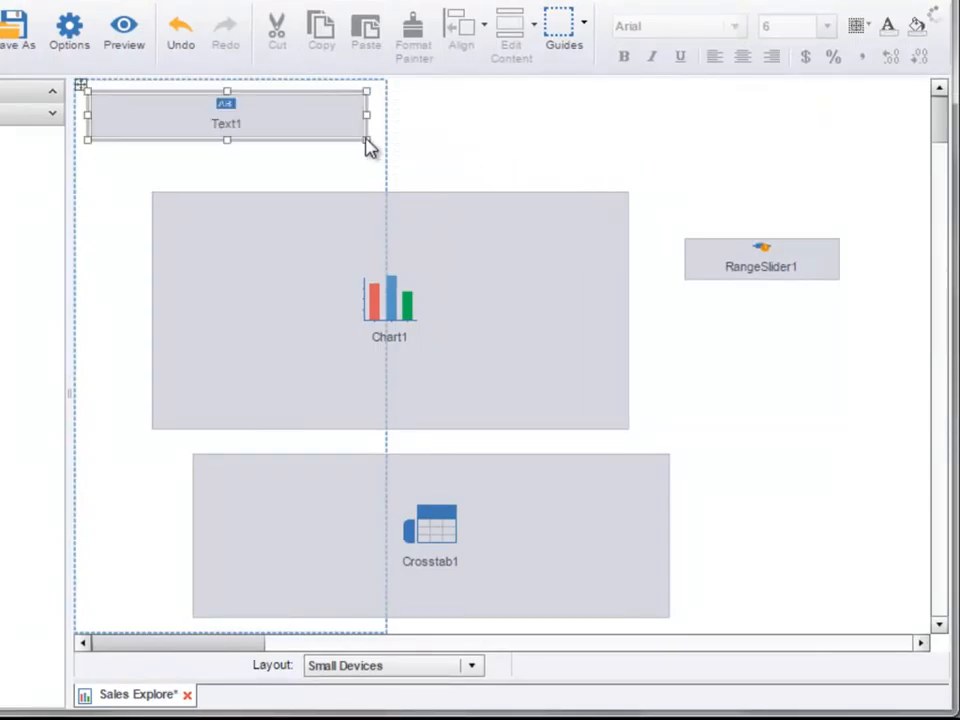
pyautogui.moveTo(334, 257); pyautogui.dragTo(279, 225)
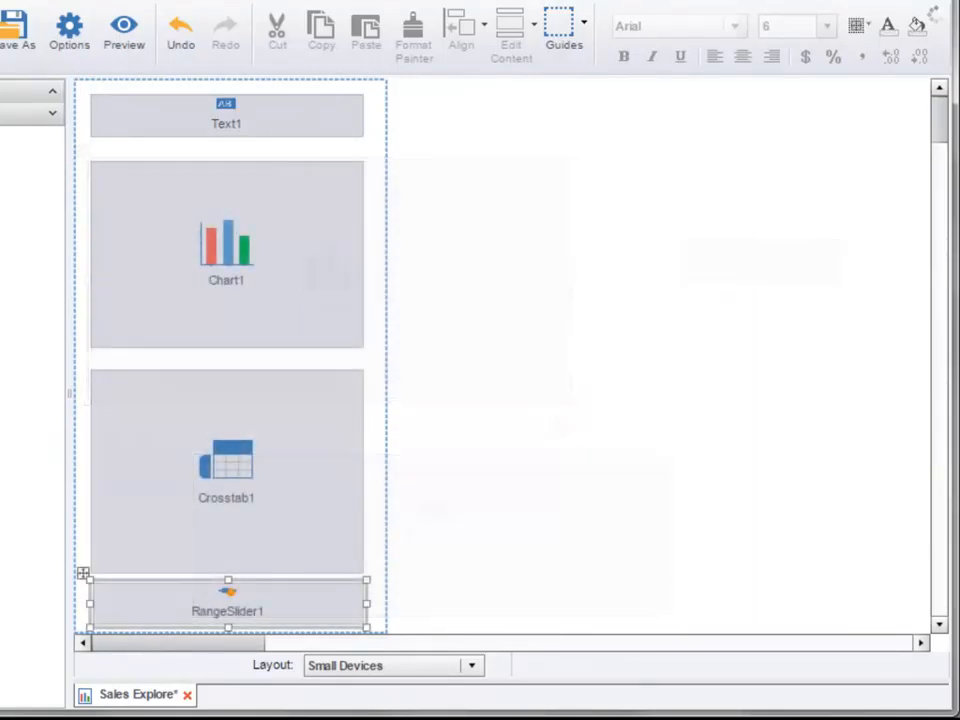
# Step: Select all four components and distribute them vertically
pyautogui.moveTo(382, 605); pyautogui.dragTo(240, 124)
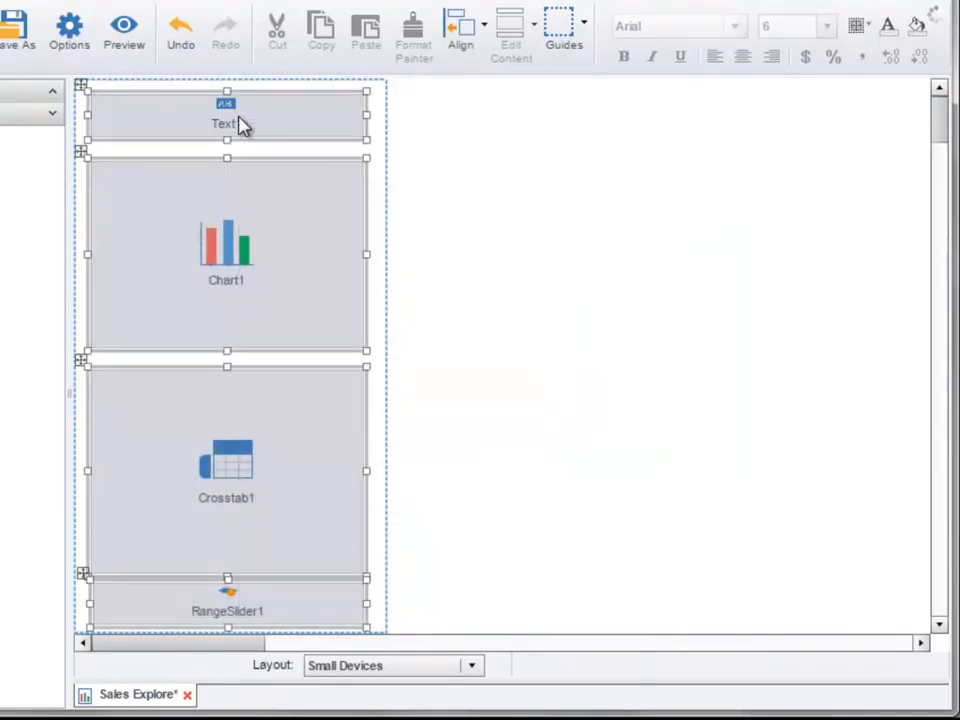
pyautogui.click(462, 40)
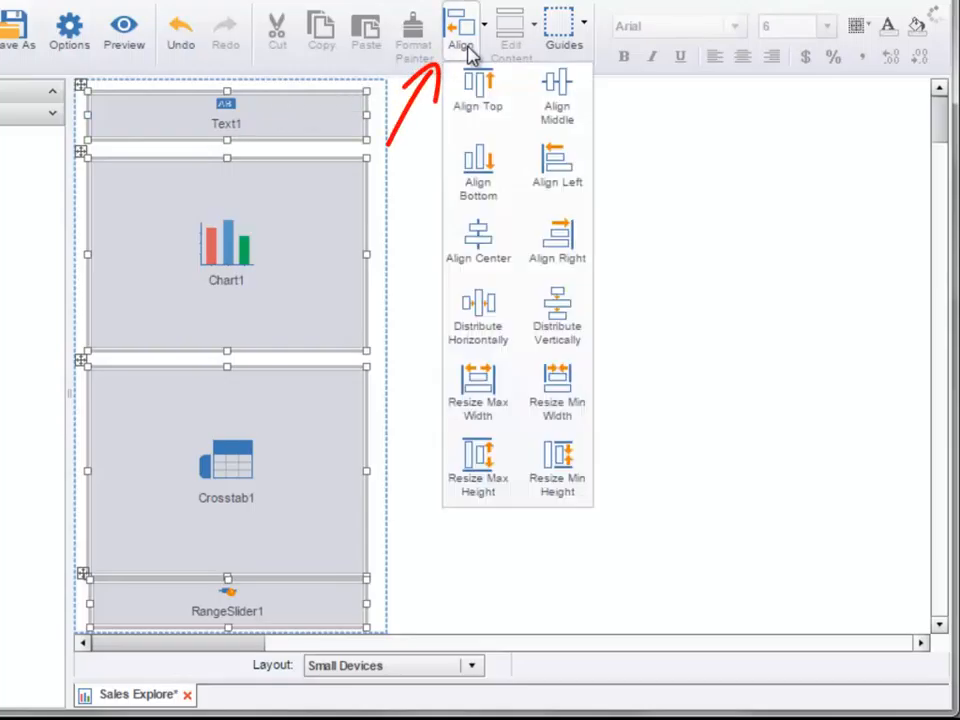
pyautogui.click(557, 315)
pyautogui.click(525, 357)
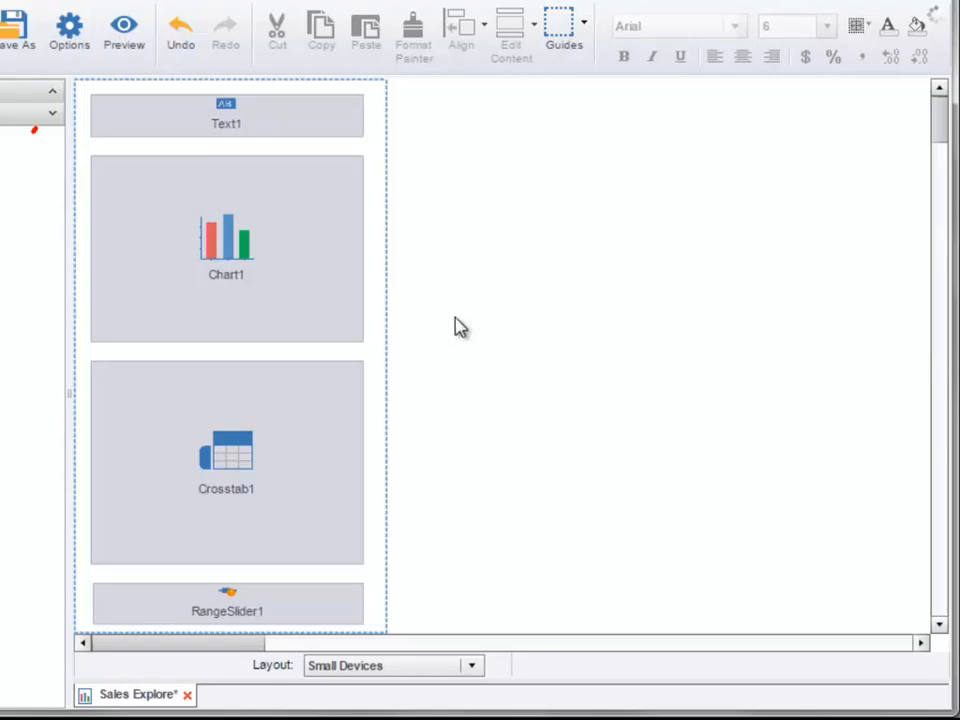
# Step: Preview the Small Devices layout, scrolling the table horizontally, and return to the editor
pyautogui.click(131, 40)
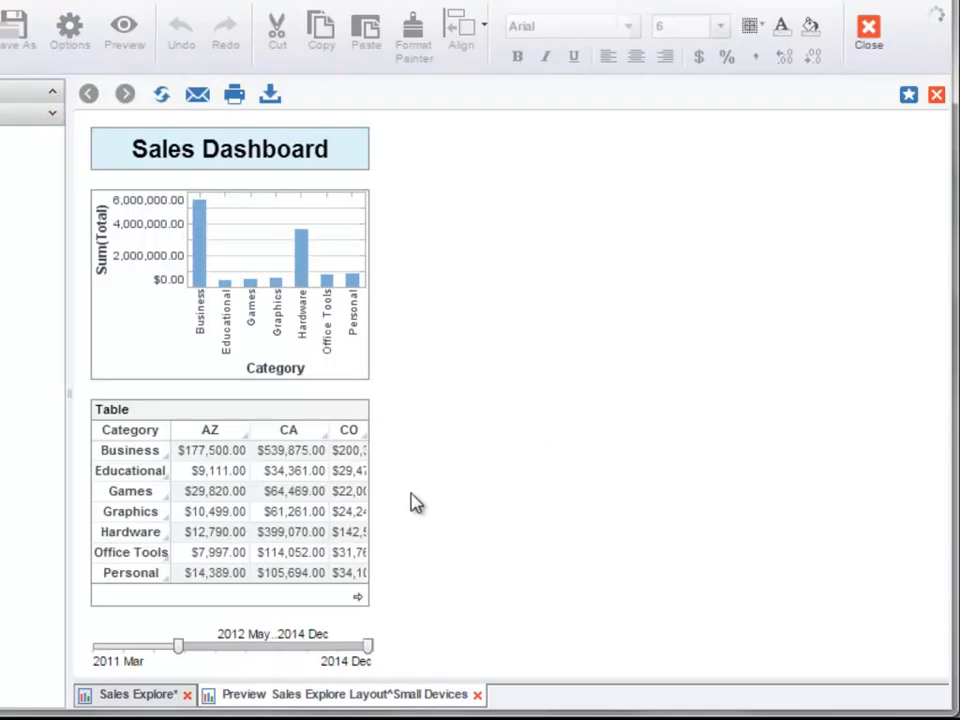
pyautogui.moveTo(210, 622)
pyautogui.mouseDown()
pyautogui.moveTo(349, 619)
pyautogui.moveTo(221, 621)
pyautogui.mouseUp()
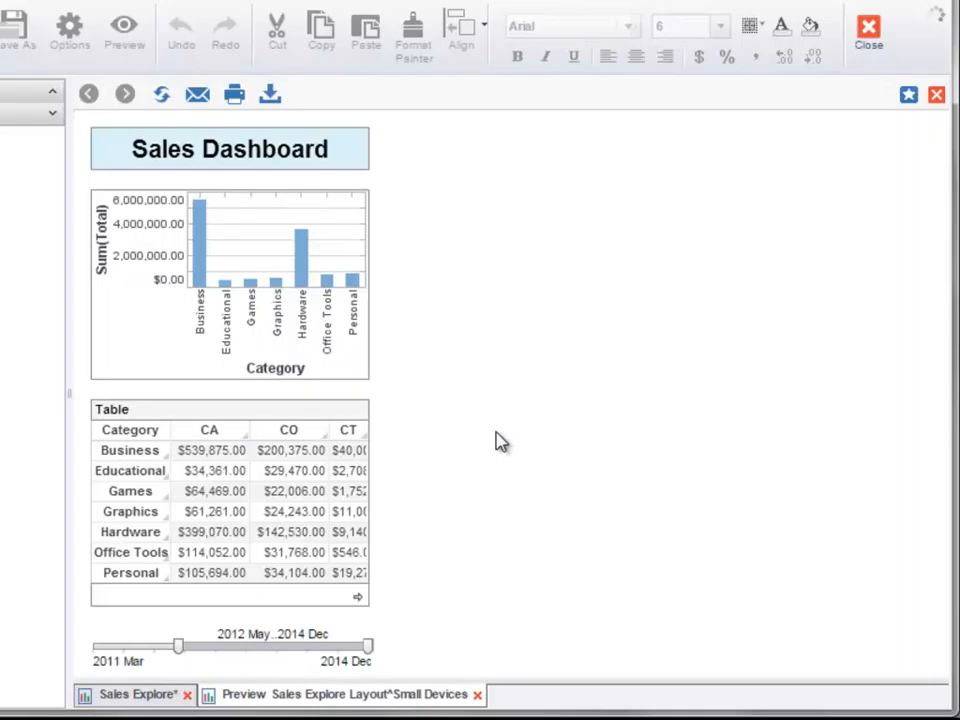
pyautogui.click(139, 700)
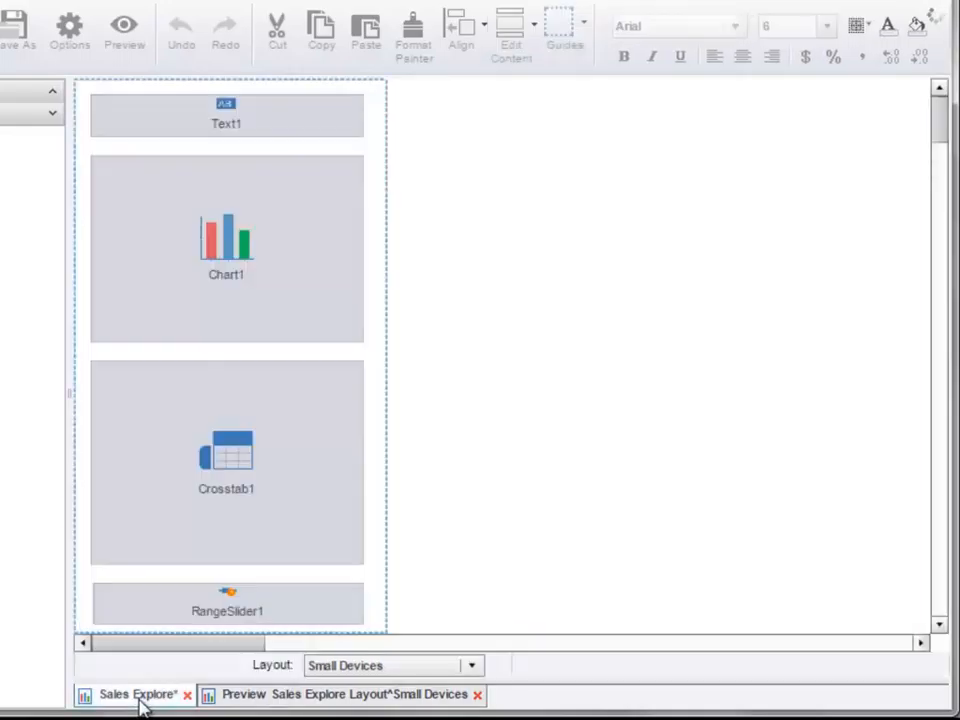
# Step: Edit the Small Devices layout in the dashboard options and set its Scale Font to 0.75
pyautogui.click(66, 42)
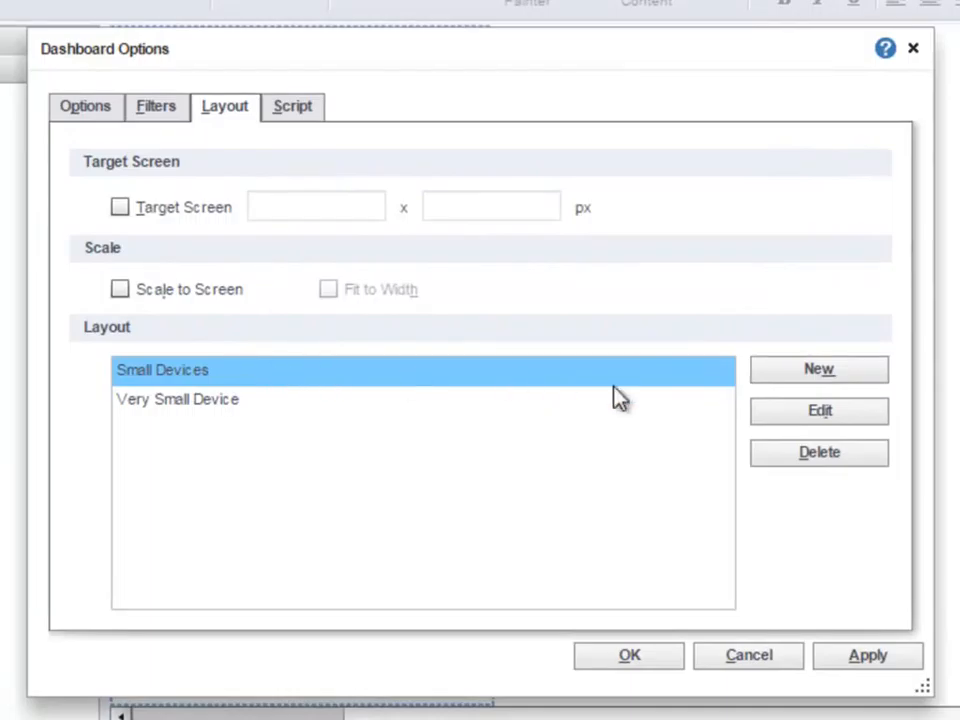
pyautogui.click(770, 418)
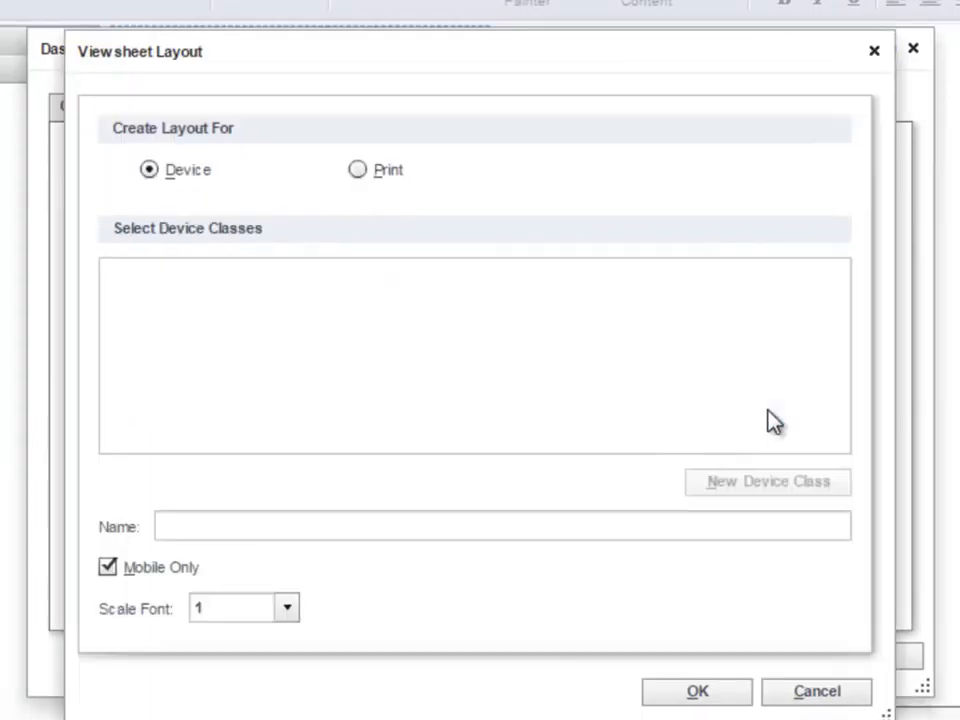
pyautogui.click(287, 607)
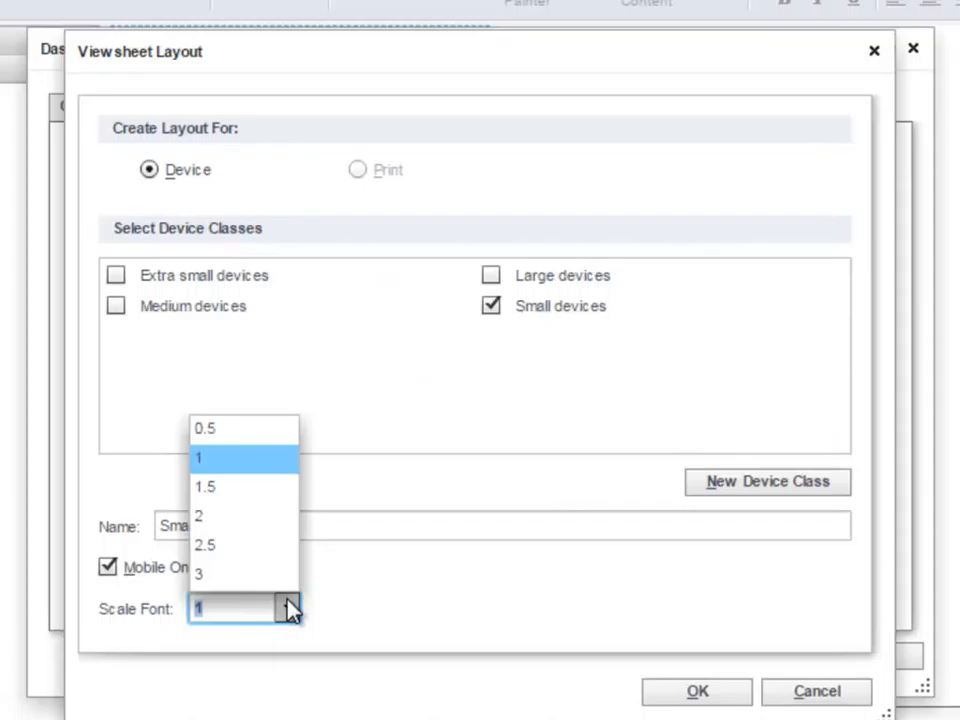
pyautogui.click(250, 610)
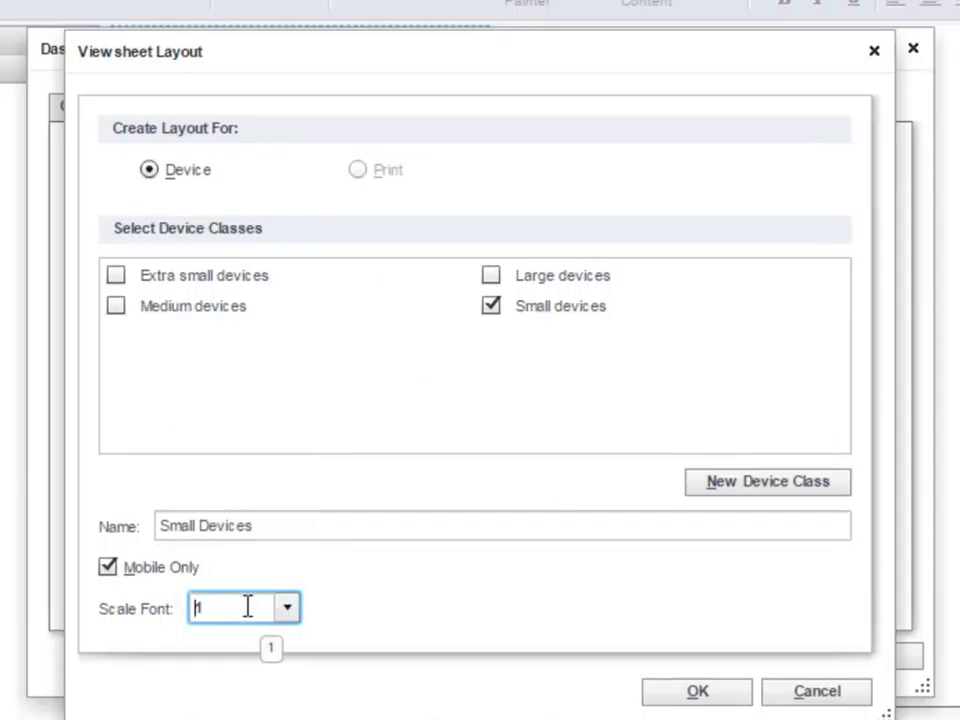
pyautogui.press('BackSpace')
pyautogui.click(249, 612)
pyautogui.write('0.75')
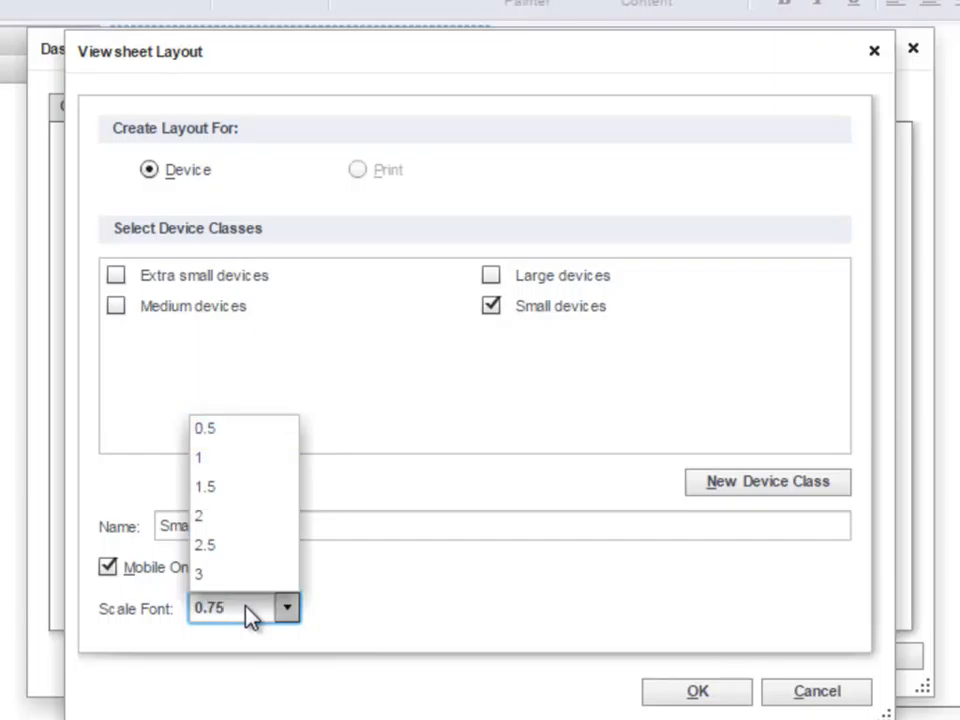
pyautogui.press('Return')
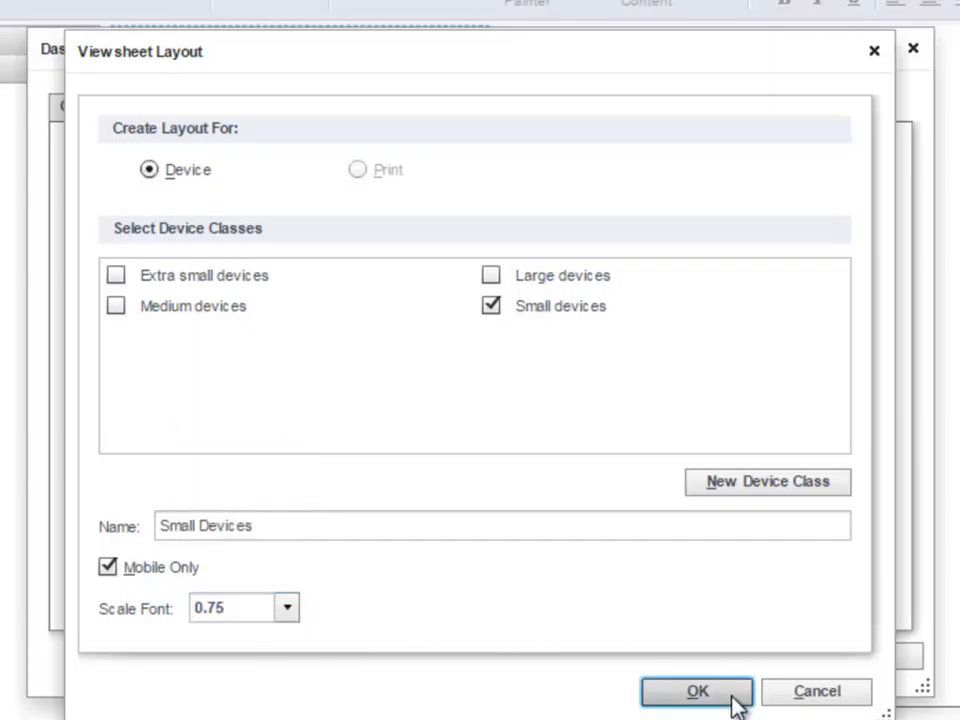
pyautogui.click(731, 691)
pyautogui.click(629, 655)
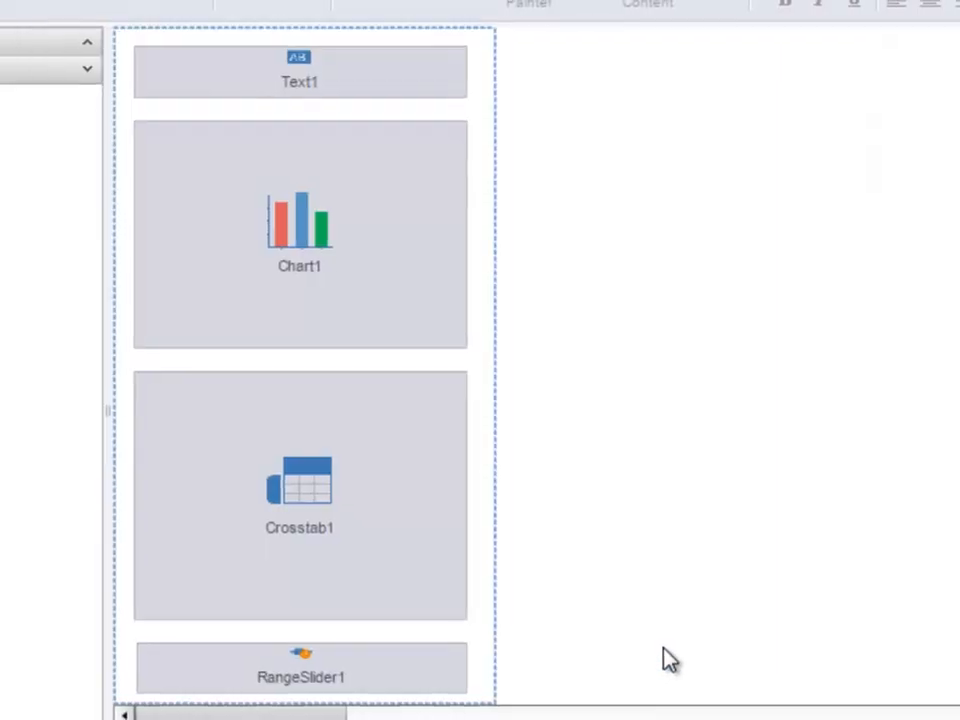
# Step: Save the dashboard, preview the Small Devices layout, and close the preview
pyautogui.click(163, 46)
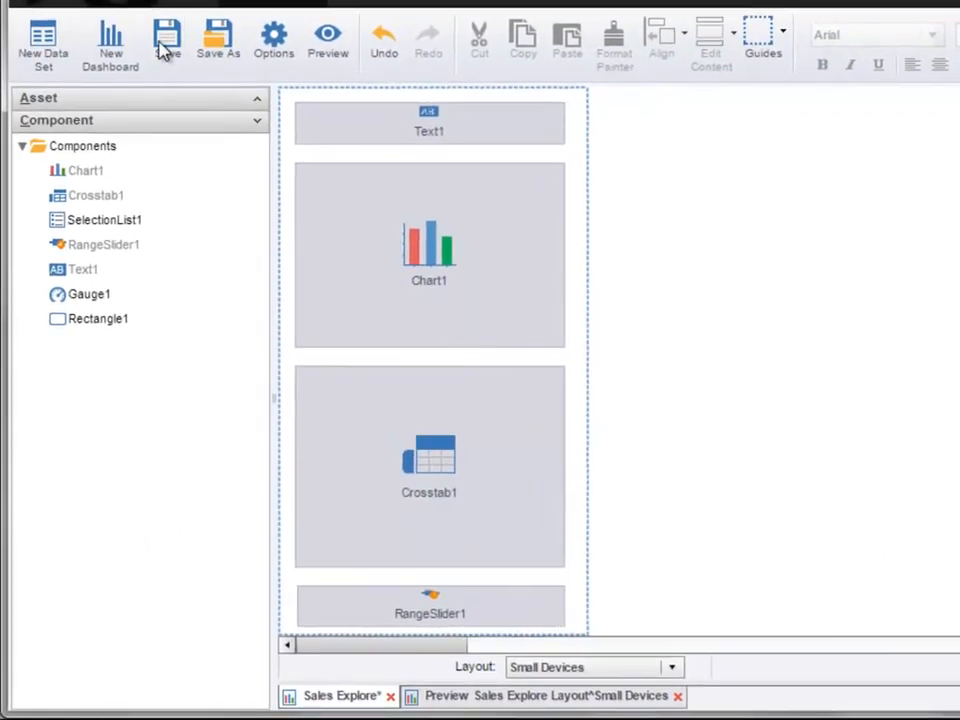
pyautogui.click(338, 55)
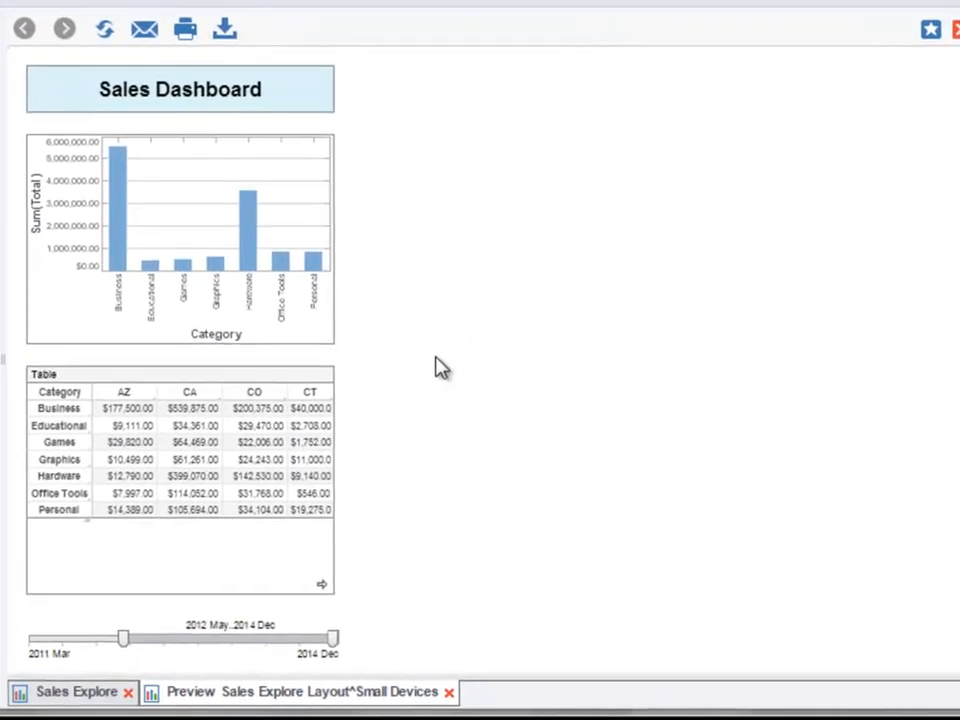
pyautogui.click(449, 692)
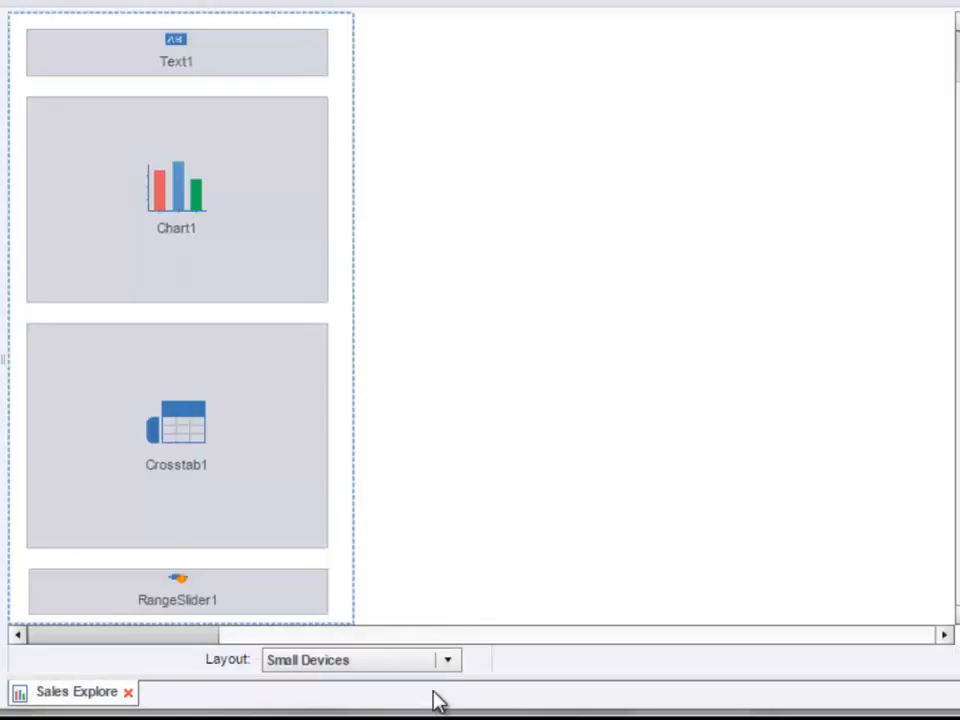
# Step: Switch to the Very Small Device layout and place Text1, Chart1, SelectionList1 and Gauge1 on it
pyautogui.click(450, 665)
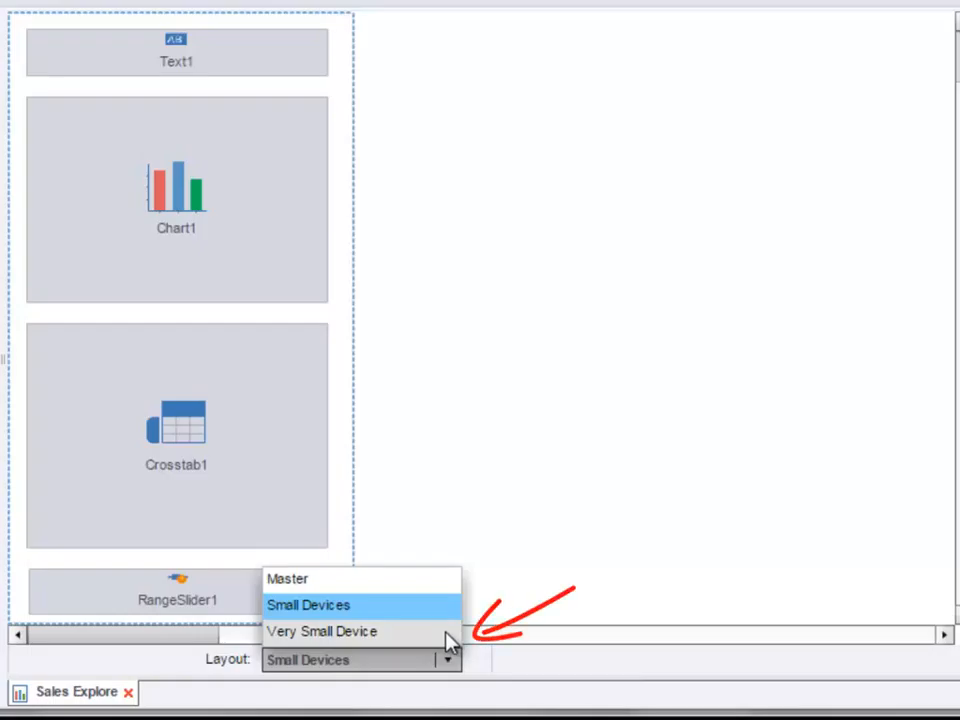
pyautogui.click(446, 633)
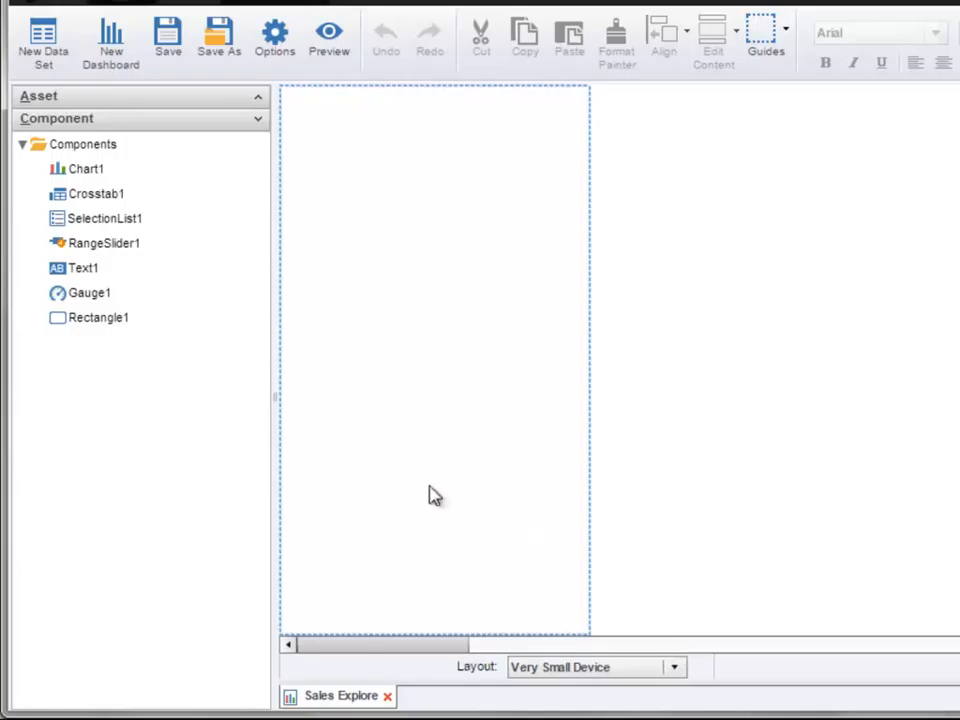
pyautogui.moveTo(110, 272); pyautogui.dragTo(343, 121)
pyautogui.moveTo(143, 178); pyautogui.dragTo(347, 225)
pyautogui.moveTo(189, 222); pyautogui.dragTo(336, 503)
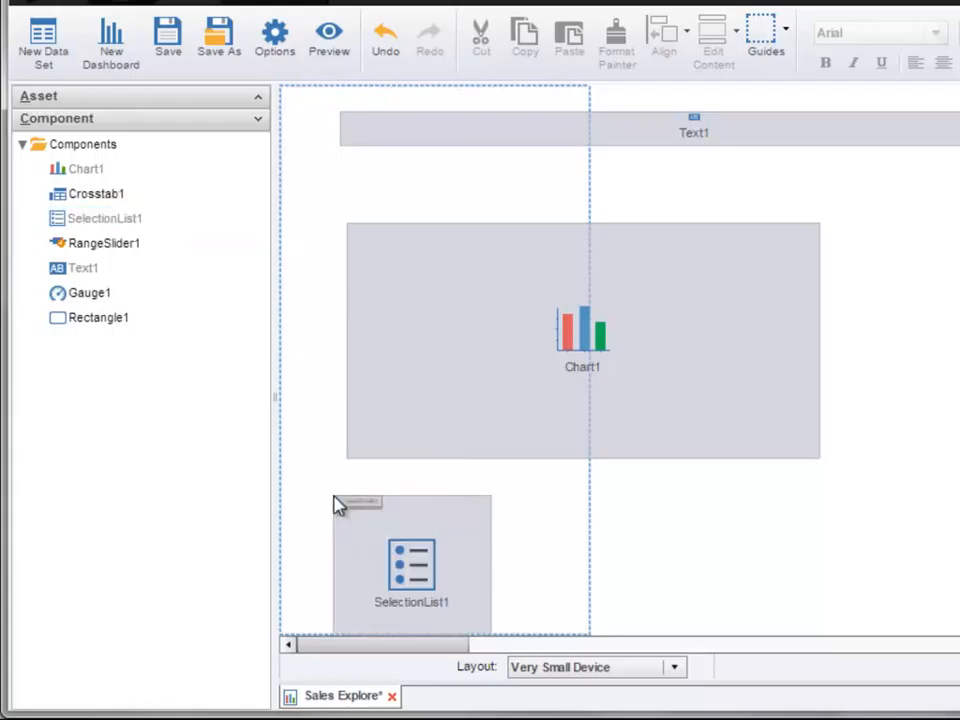
pyautogui.moveTo(141, 294); pyautogui.dragTo(559, 540)
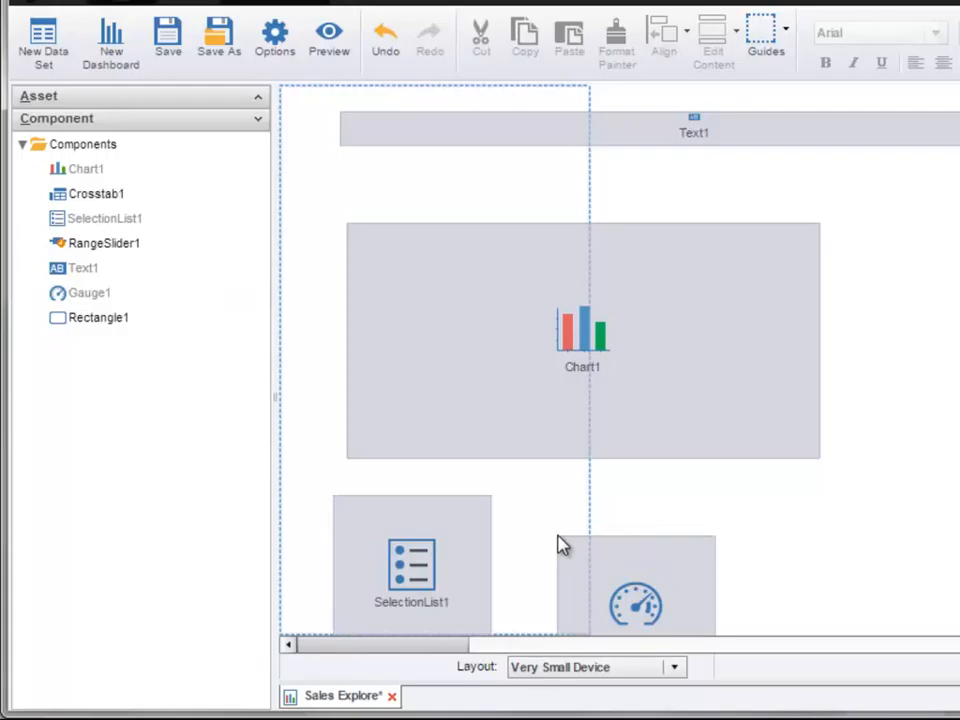
# Step: Move and narrow Text1, and move Chart1, to fit within the Very Small Device layout's width
pyautogui.moveTo(564, 134); pyautogui.dragTo(510, 117)
pyautogui.moveTo(955, 117); pyautogui.dragTo(578, 134)
pyautogui.moveTo(553, 302); pyautogui.dragTo(491, 221)
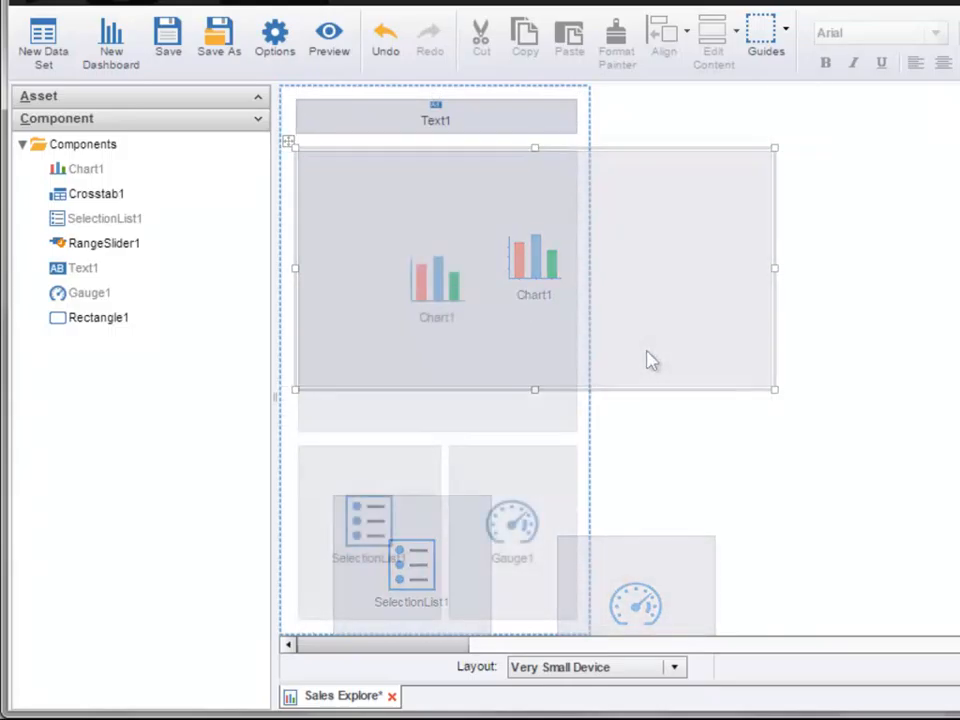
# Step: Preview the Very Small Device layout and select Games, Graphics and Educational in the category list
pyautogui.click(332, 58)
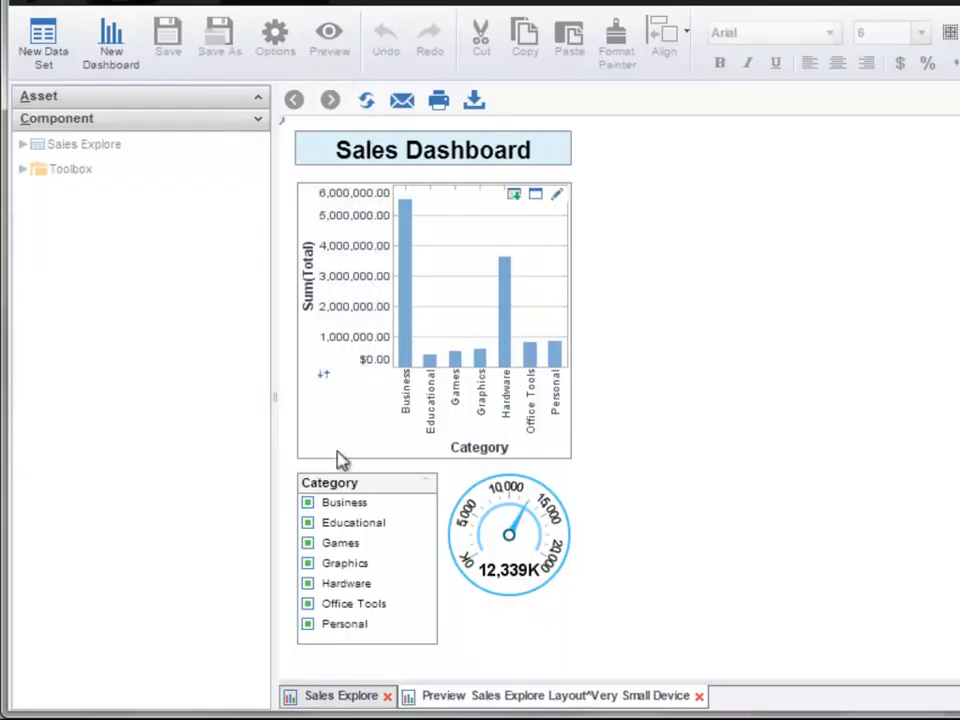
pyautogui.moveTo(306, 525)
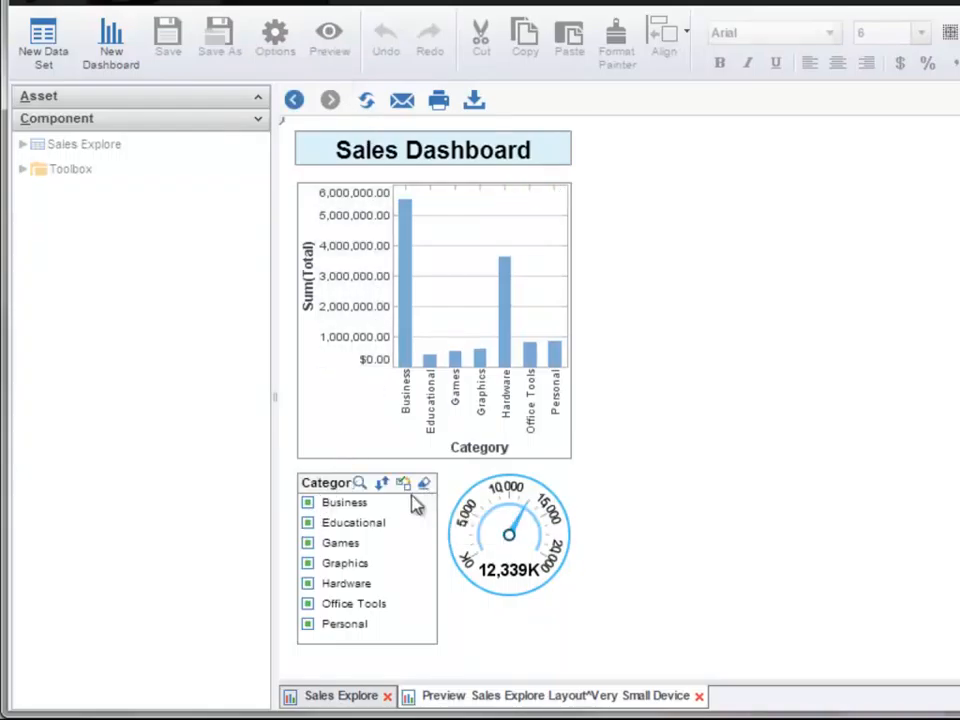
pyautogui.click(309, 544)
pyautogui.click(309, 565)
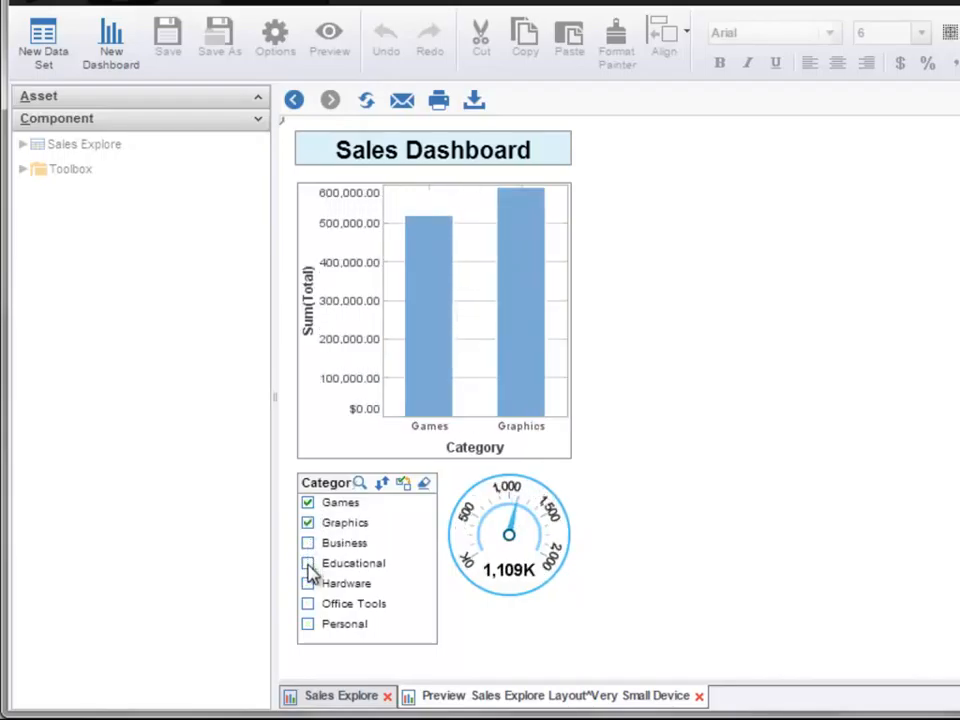
pyautogui.click(309, 565)
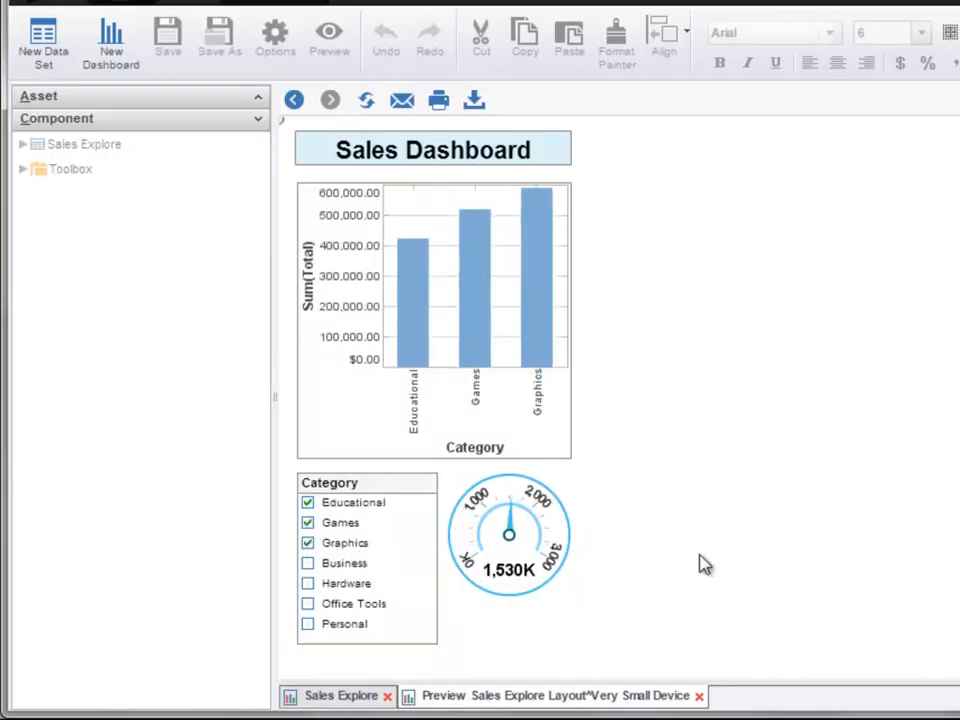
# Step: Return to the dashboard editor and save the dashboard
pyautogui.click(366, 693)
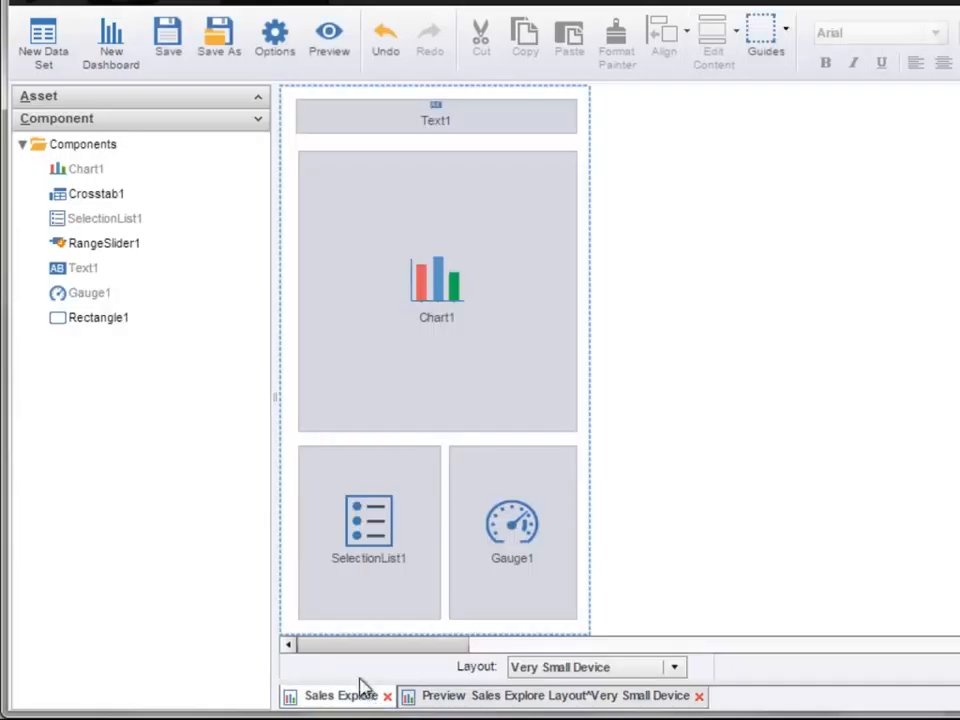
pyautogui.click(172, 48)
# Step: Switch to the Small Devices layout, back to Very Small Device, and then to the Master layout
pyautogui.click(675, 667)
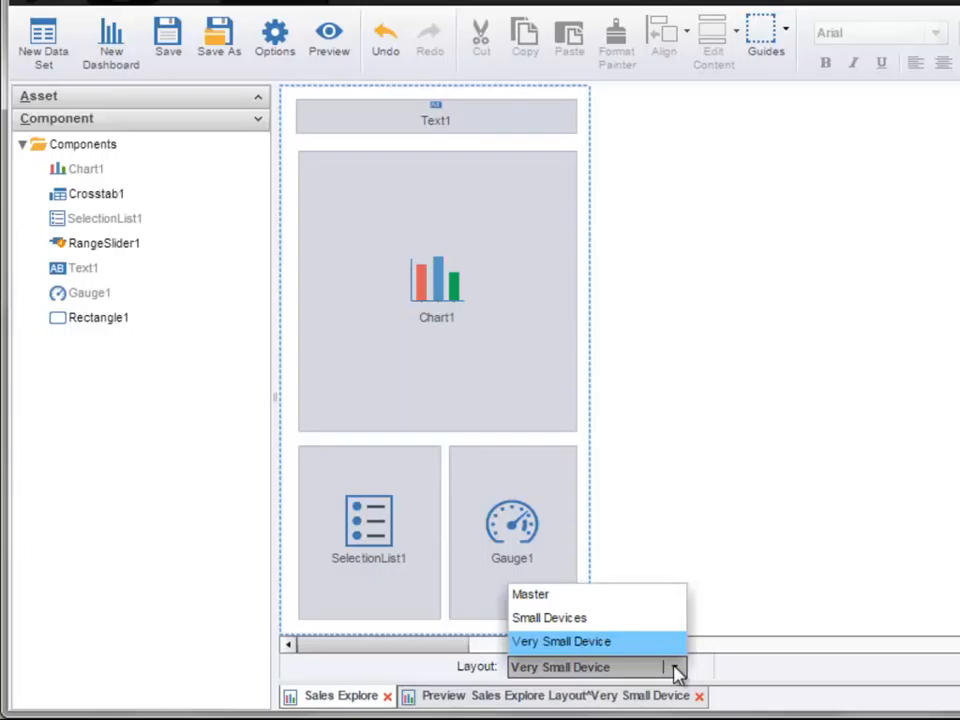
pyautogui.click(648, 620)
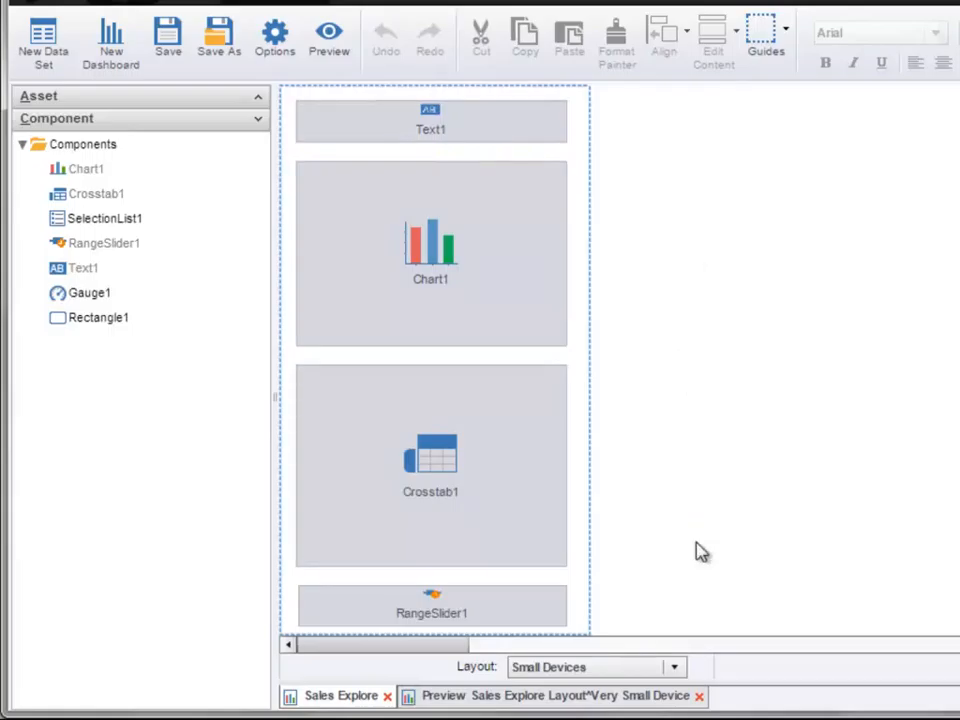
pyautogui.click(675, 668)
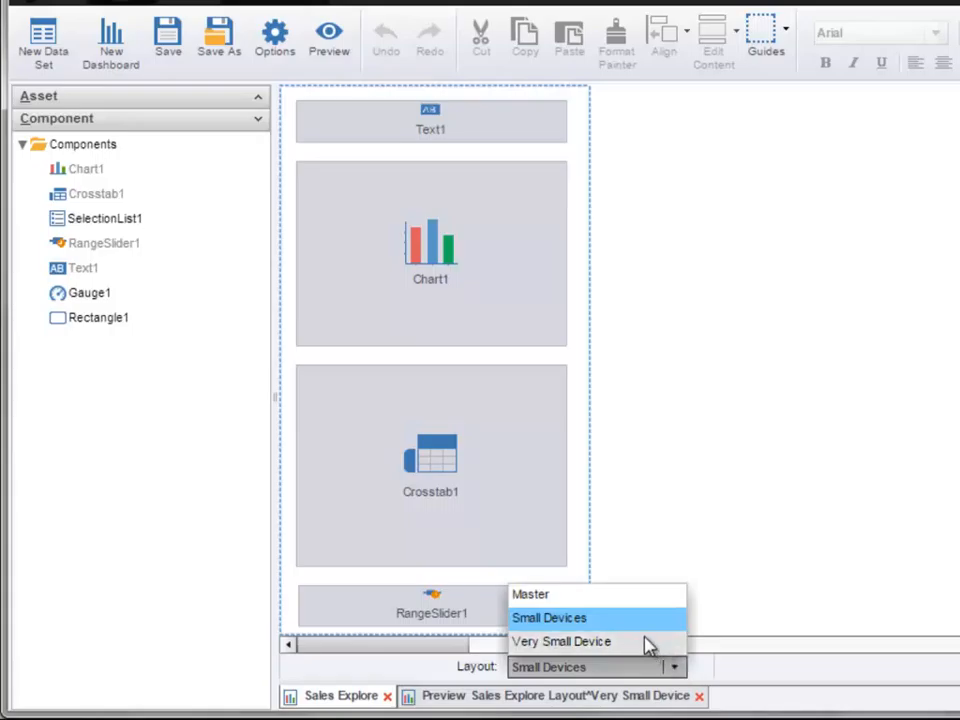
pyautogui.click(648, 642)
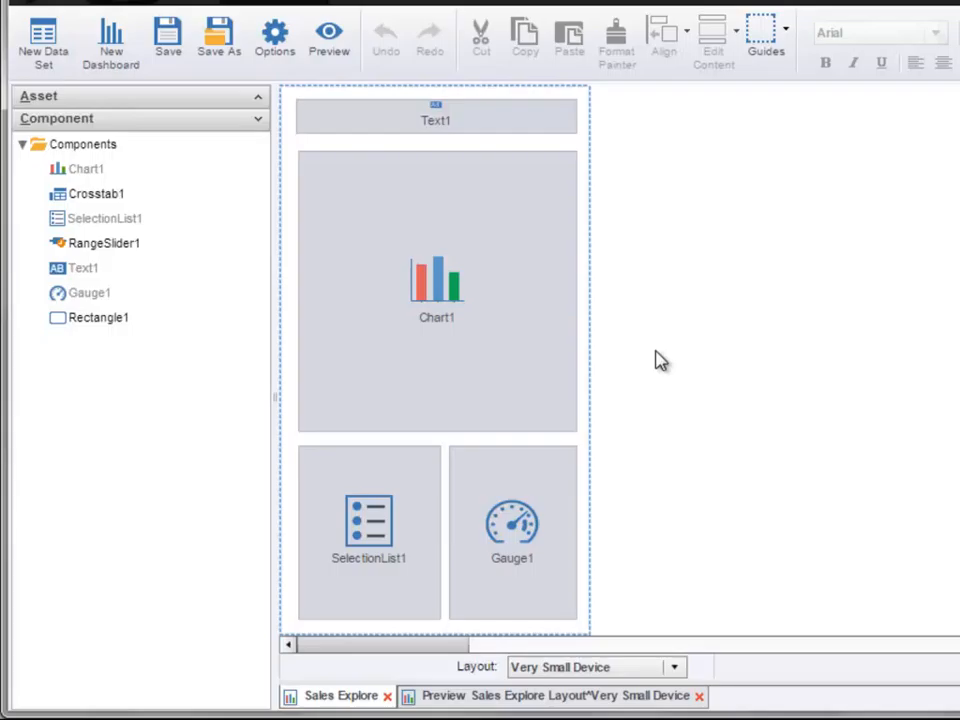
pyautogui.click(674, 667)
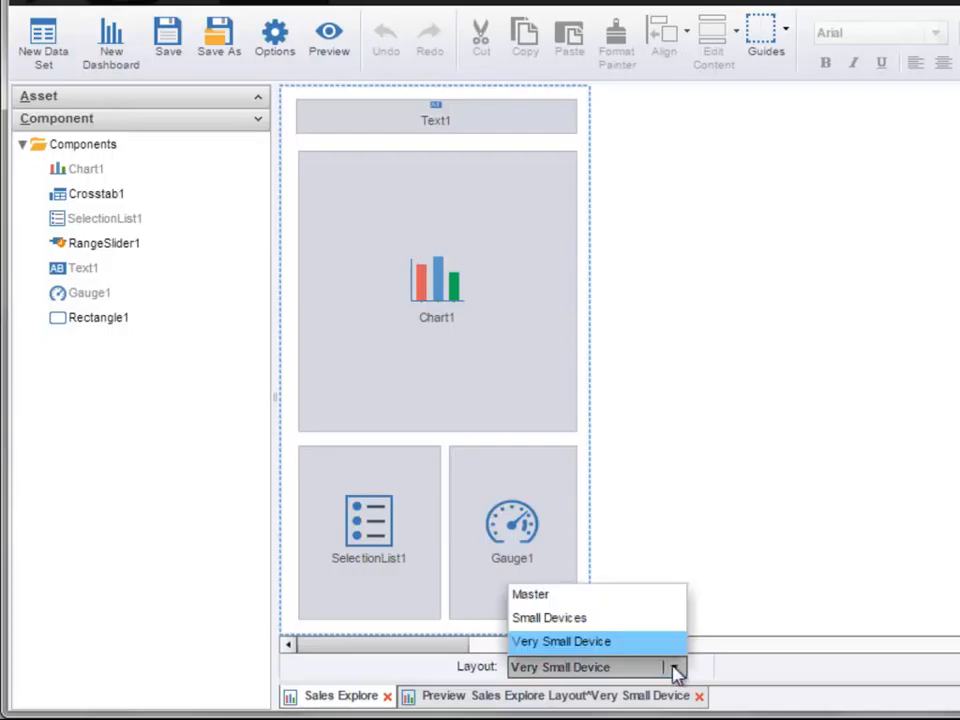
pyautogui.click(648, 598)
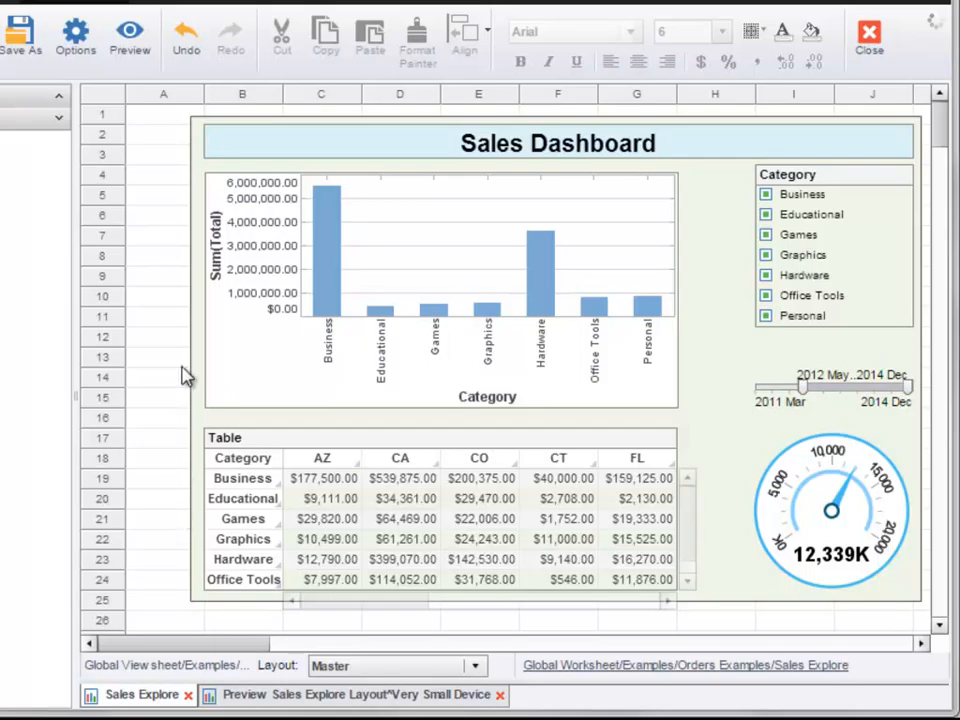
# Step: Create a new print layout on Letter 8.5x11 in paper with Landscape orientation in the dashboard options
pyautogui.click(77, 45)
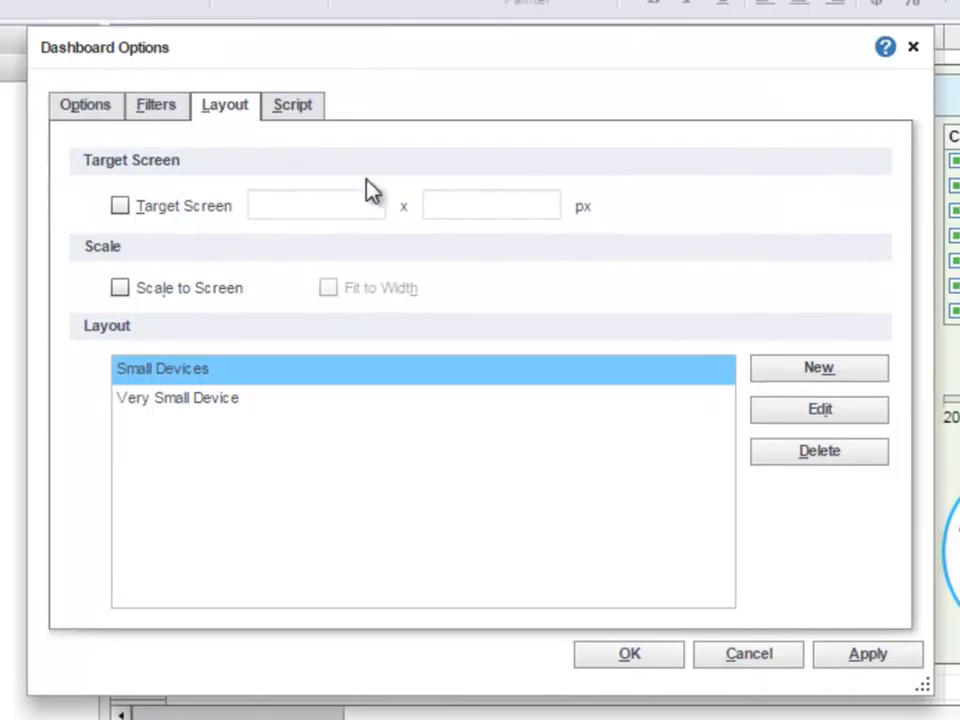
pyautogui.click(795, 376)
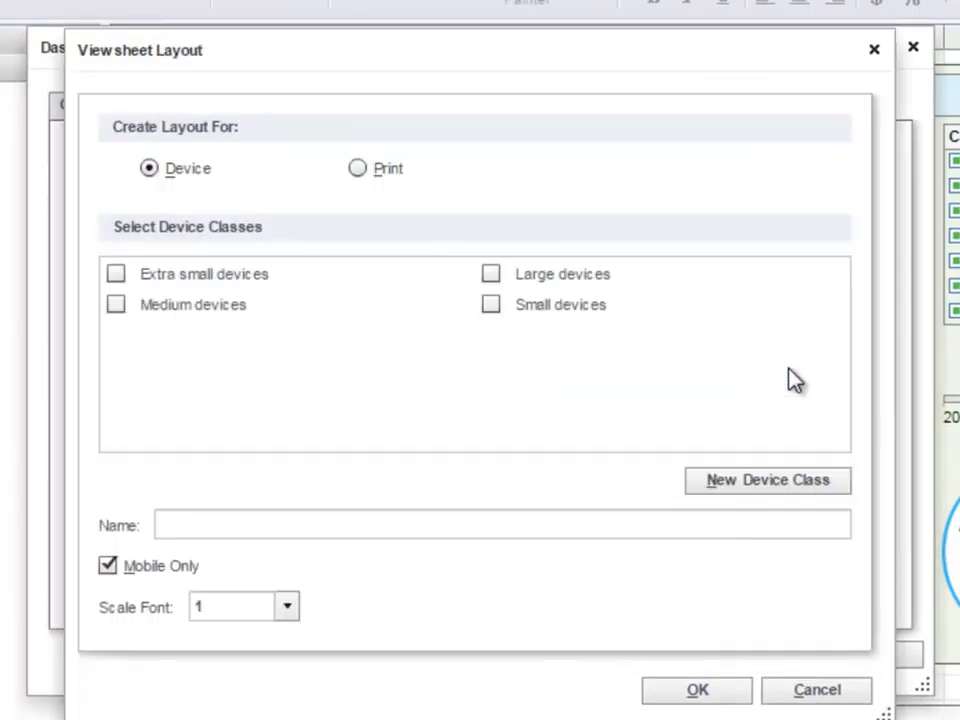
pyautogui.click(358, 170)
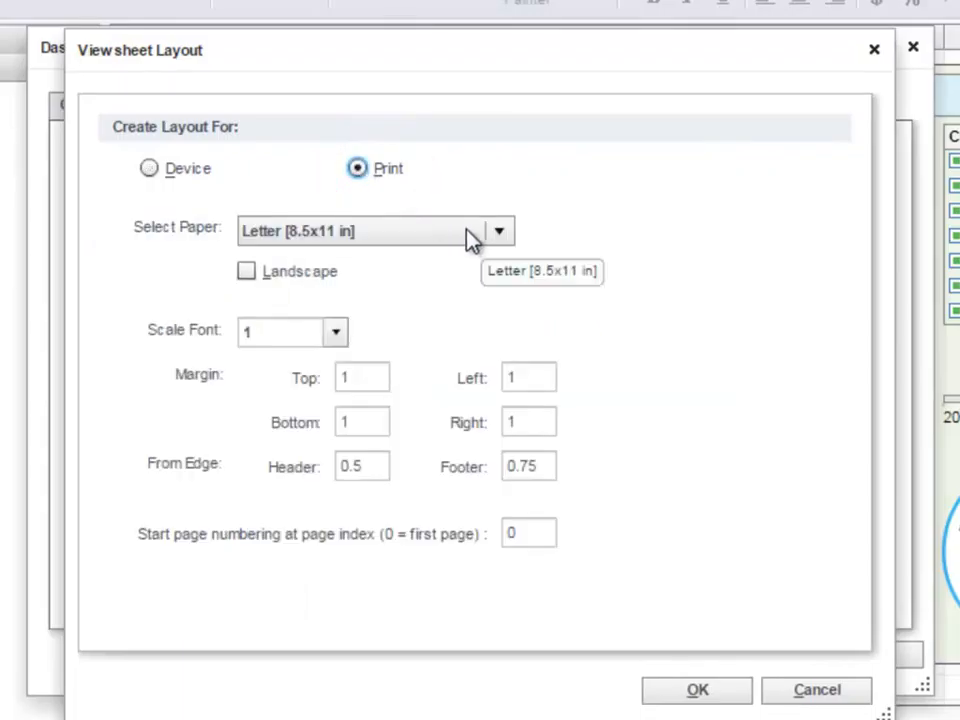
pyautogui.click(247, 273)
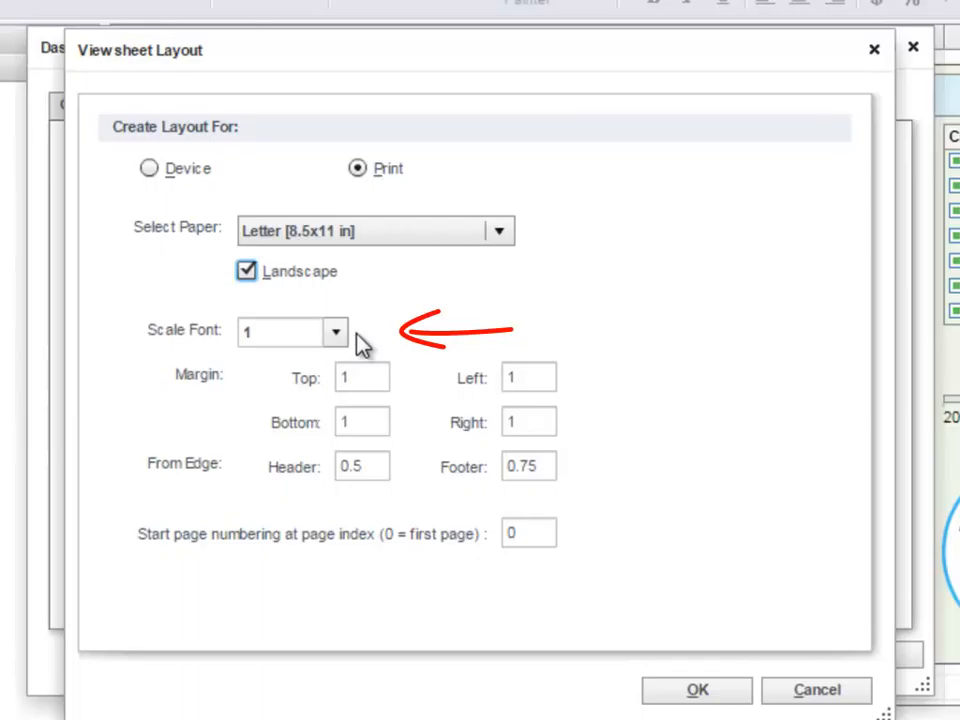
pyautogui.click(726, 696)
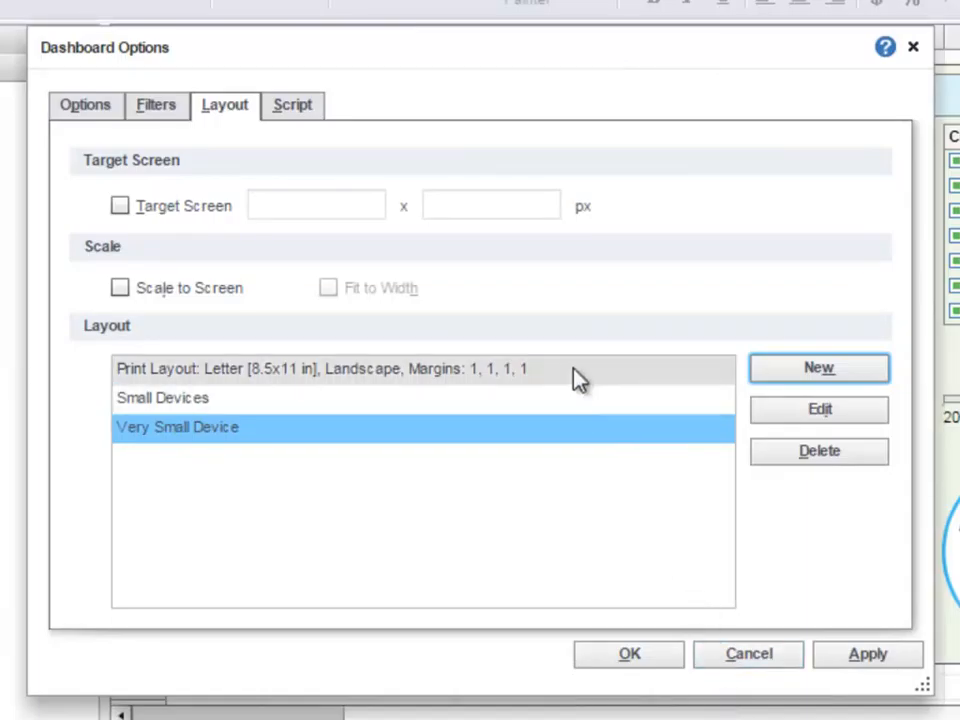
# Step: Open the print layout's settings for editing and close them unchanged
pyautogui.click(510, 376)
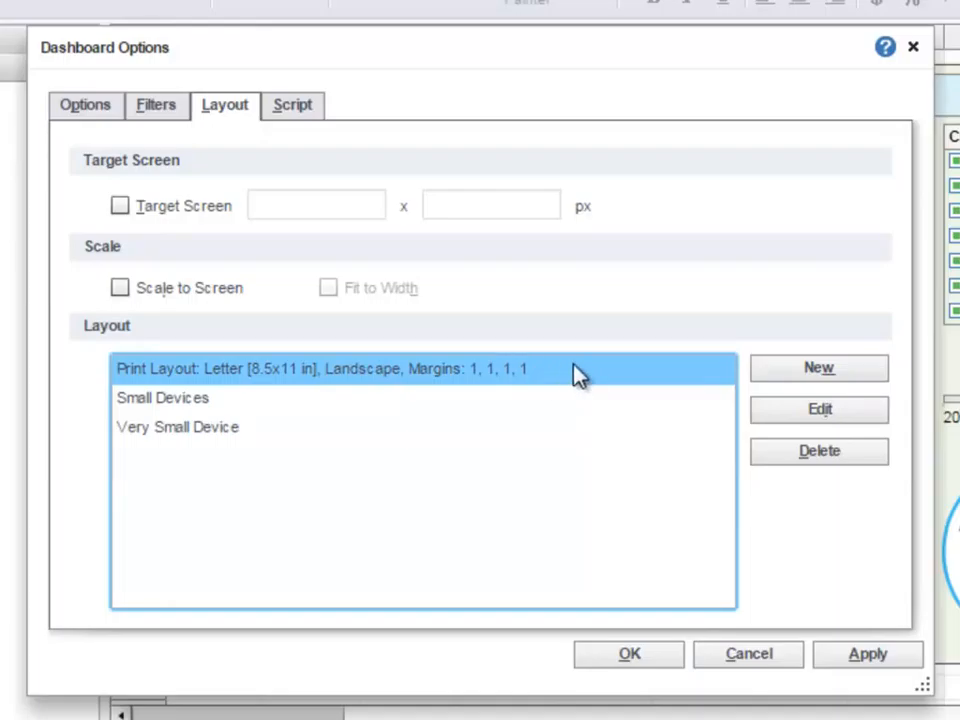
pyautogui.click(780, 418)
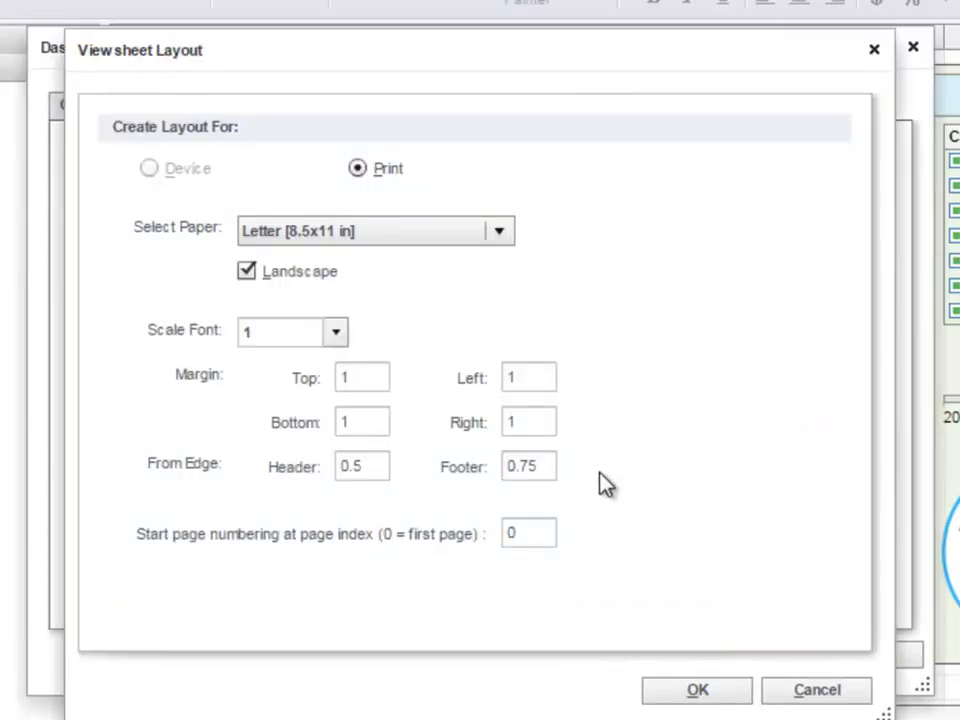
pyautogui.click(699, 690)
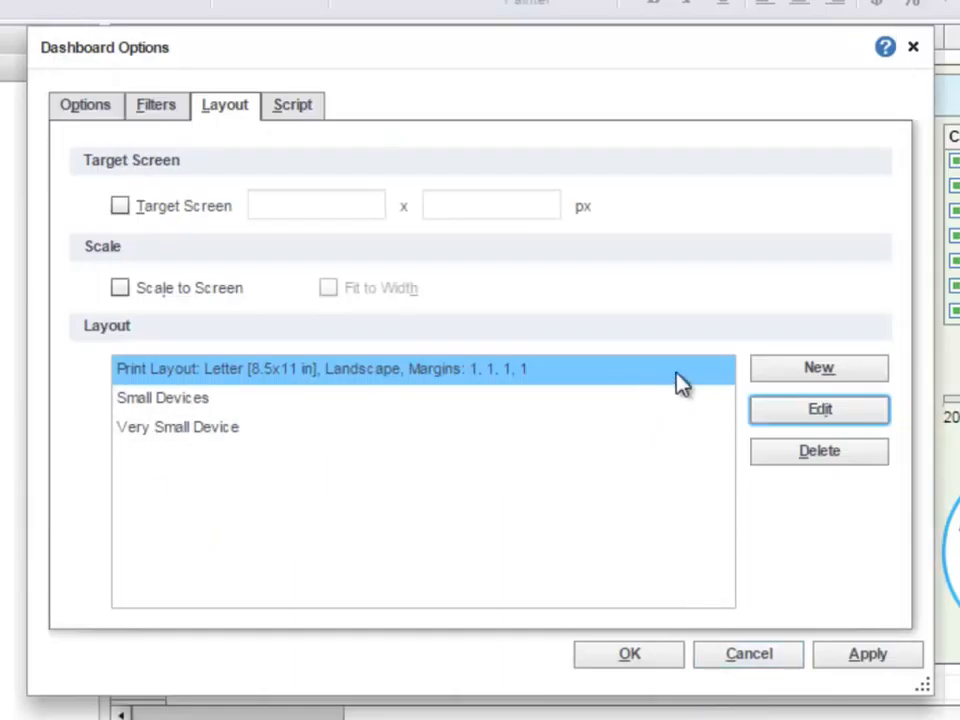
# Step: Cancel a new layout dialog and confirm the dashboard options
pyautogui.click(772, 375)
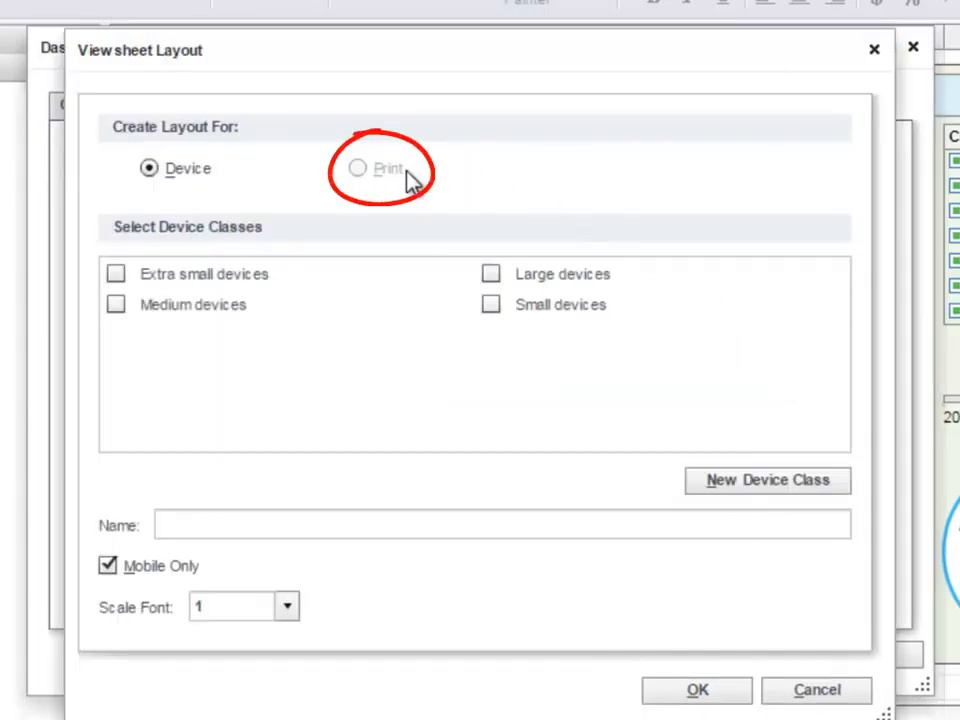
pyautogui.click(772, 690)
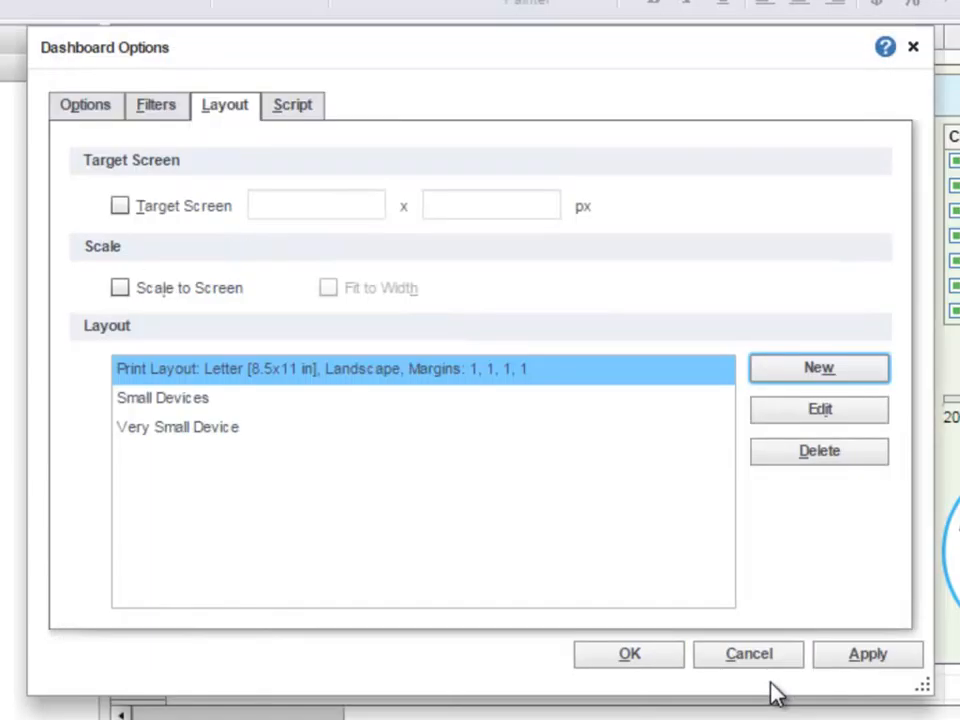
pyautogui.click(640, 657)
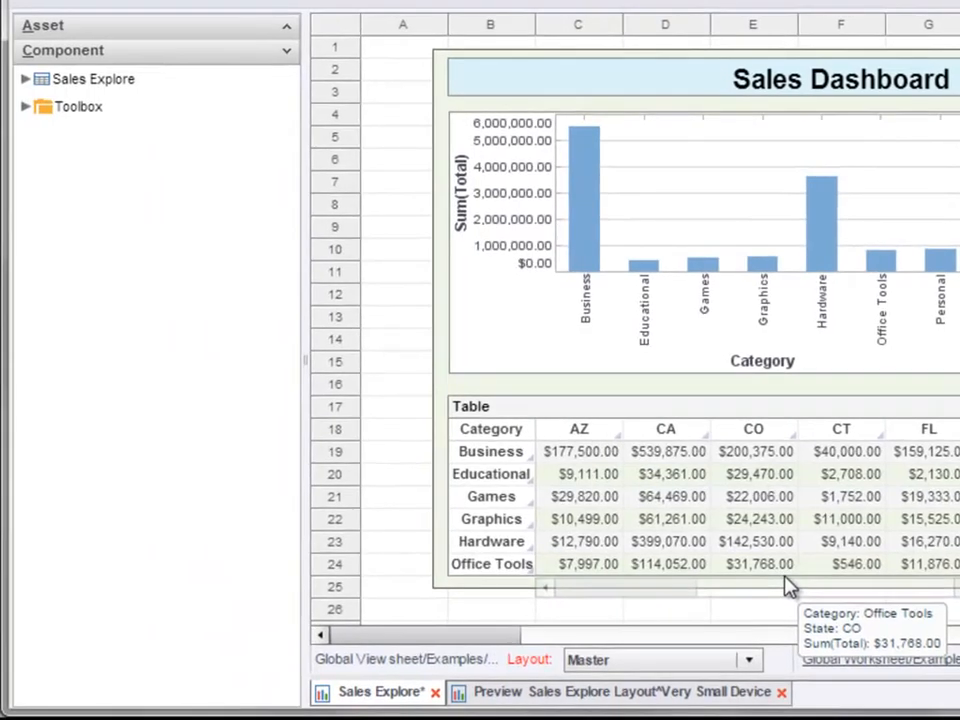
# Step: Switch to the Print Layout and examine its header, content and footer sections
pyautogui.click(752, 661)
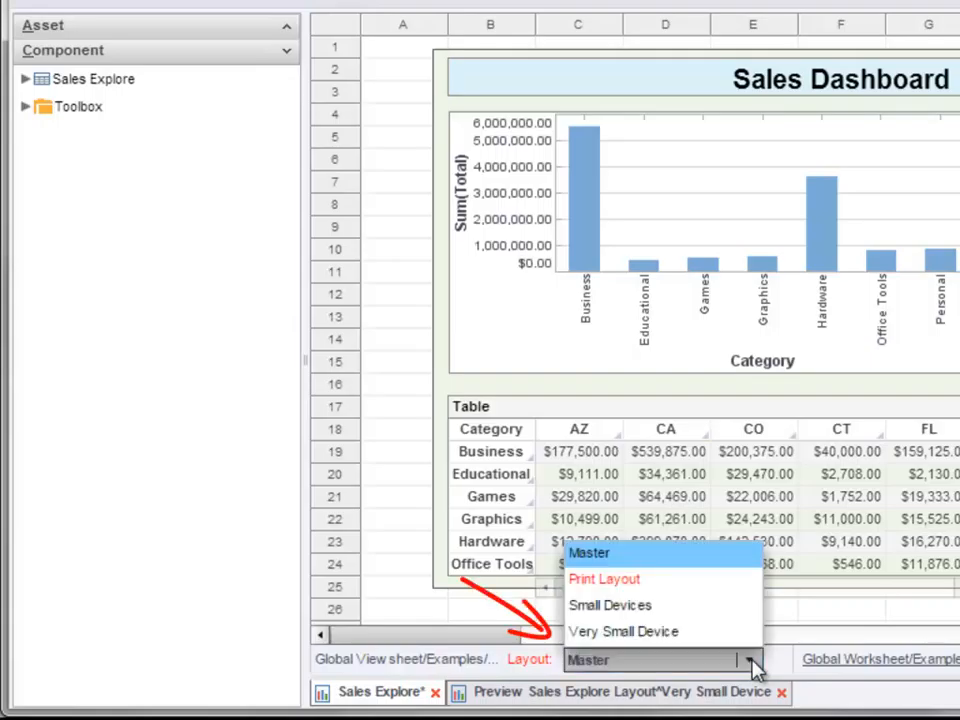
pyautogui.click(710, 579)
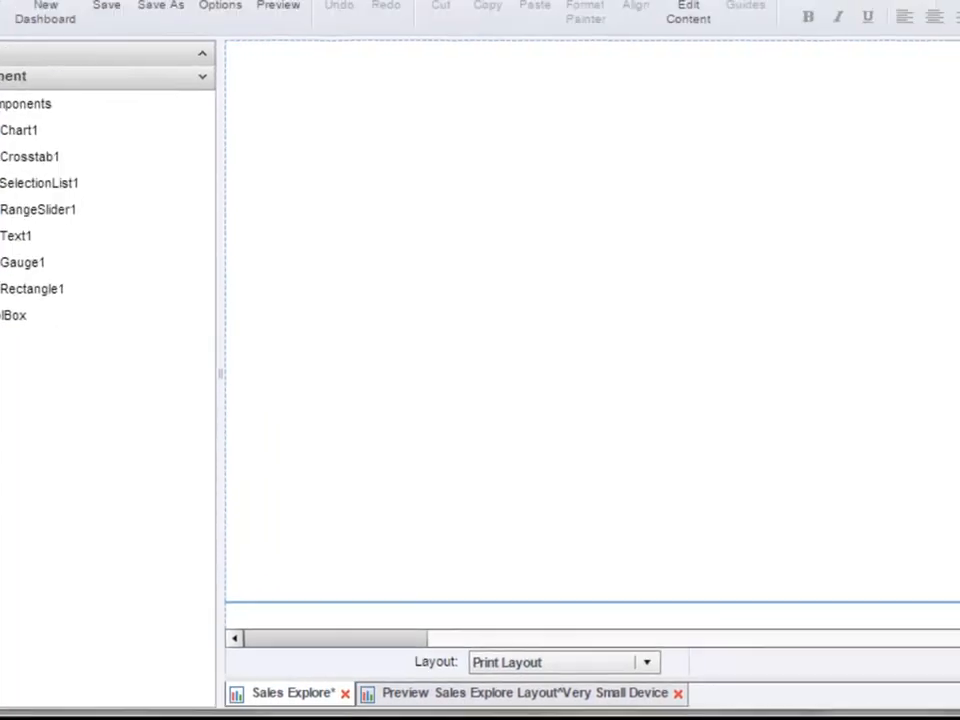
pyautogui.scroll(-5, 877, 195)
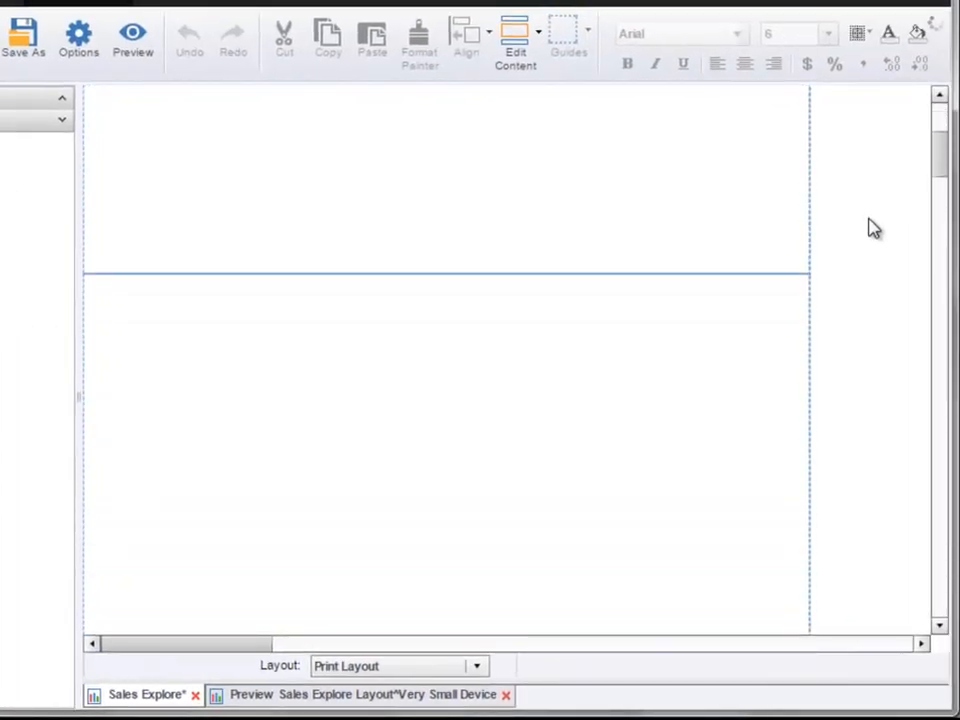
pyautogui.scroll(-2, 876, 250)
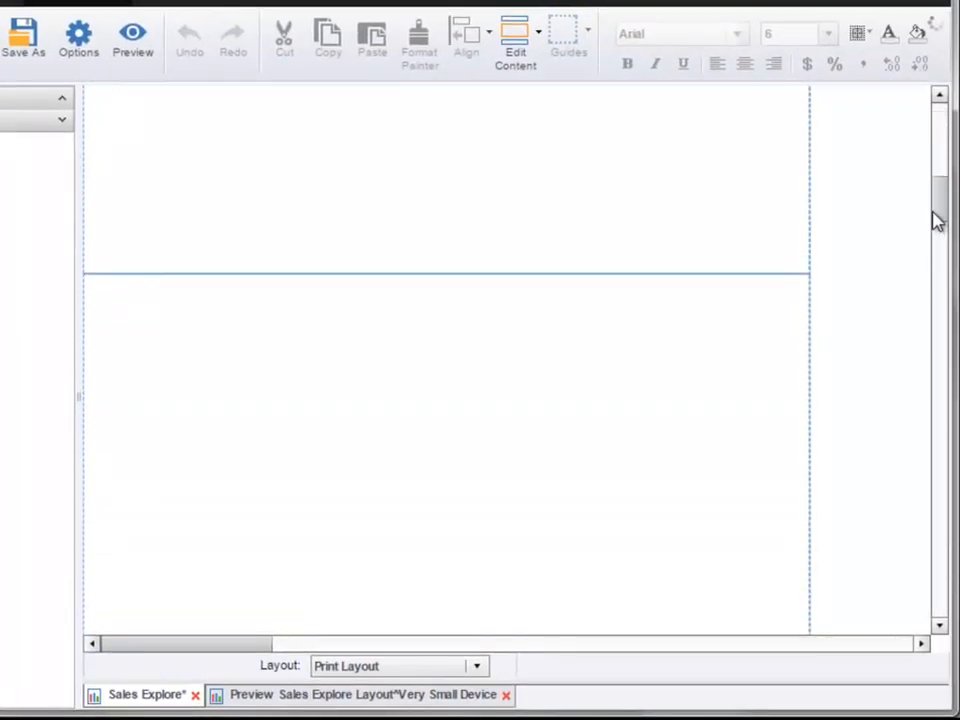
pyautogui.moveTo(943, 219); pyautogui.dragTo(936, 141)
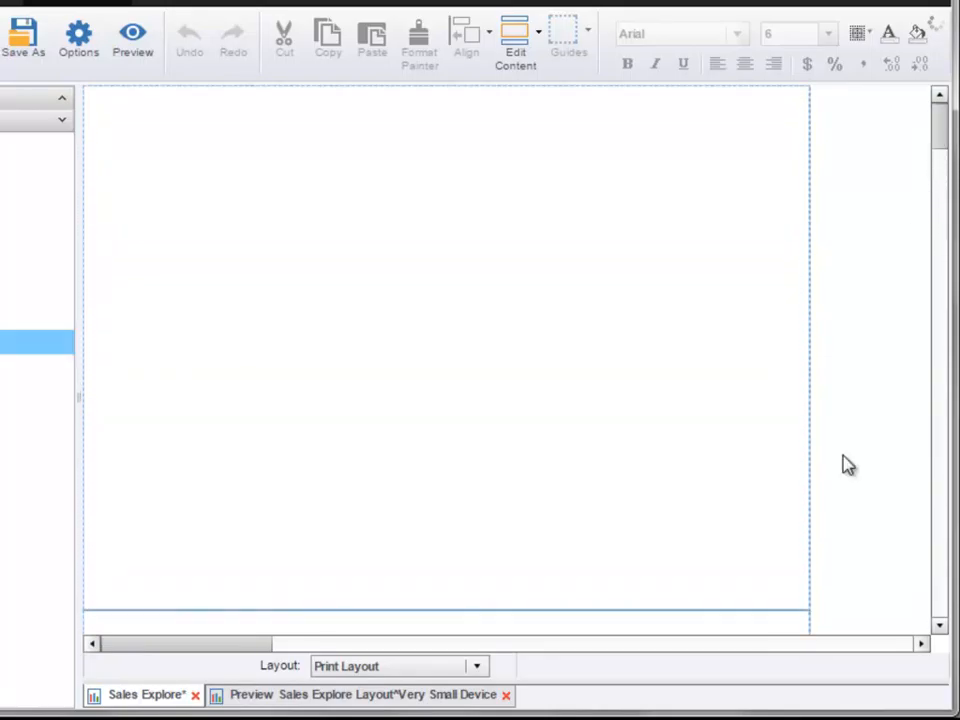
pyautogui.click(530, 64)
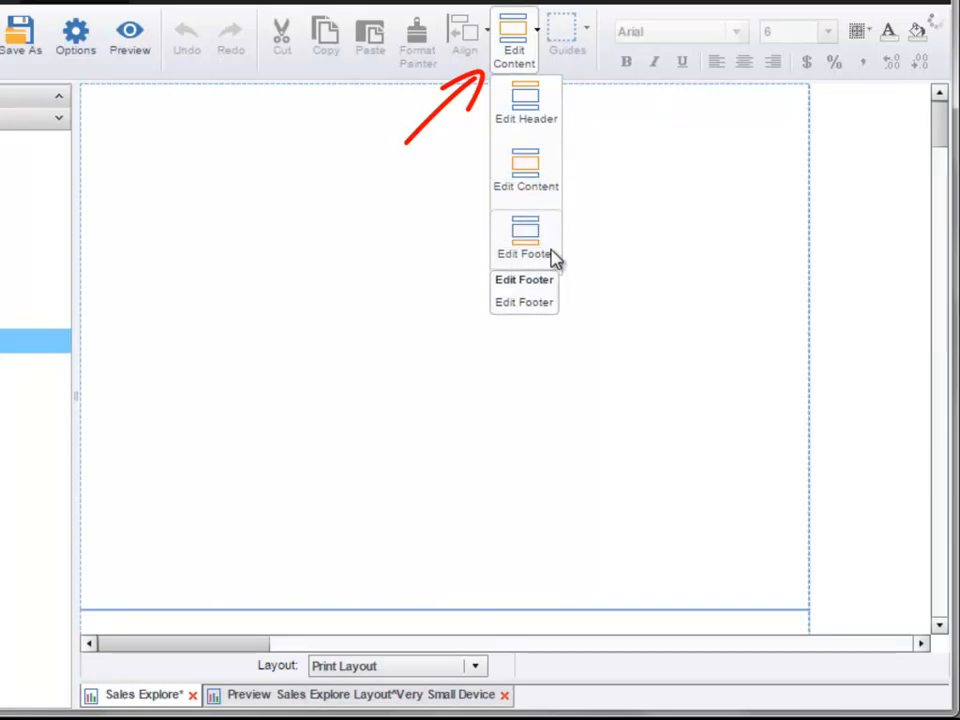
pyautogui.click(845, 224)
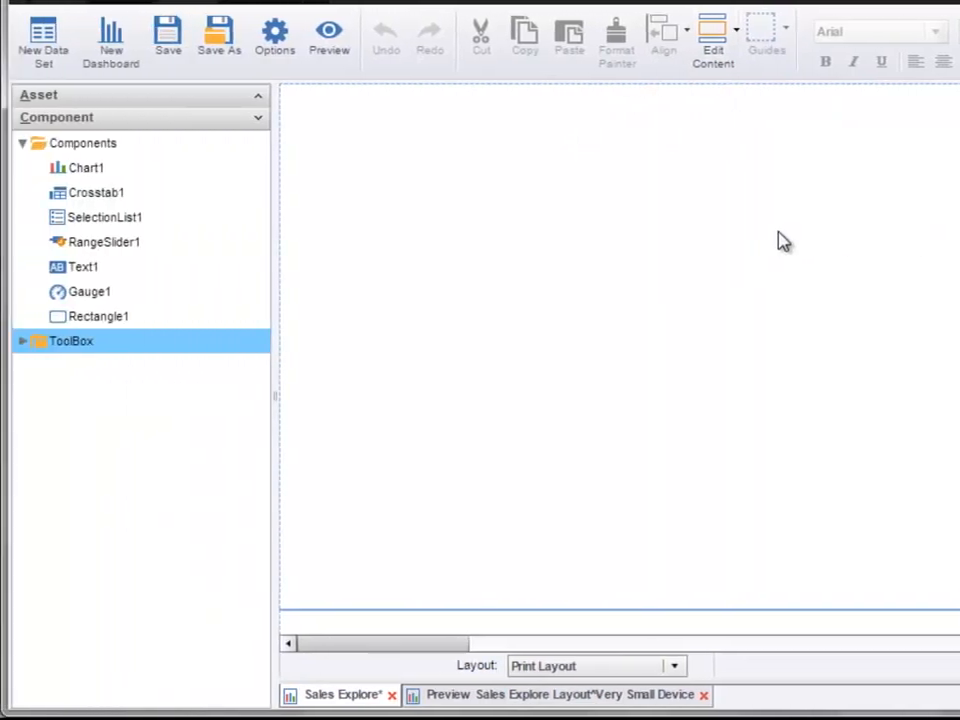
# Step: Place Chart1 in the print layout's content area and enlarge it to fill most of the page width
pyautogui.moveTo(146, 170); pyautogui.dragTo(352, 148)
pyautogui.click(700, 262)
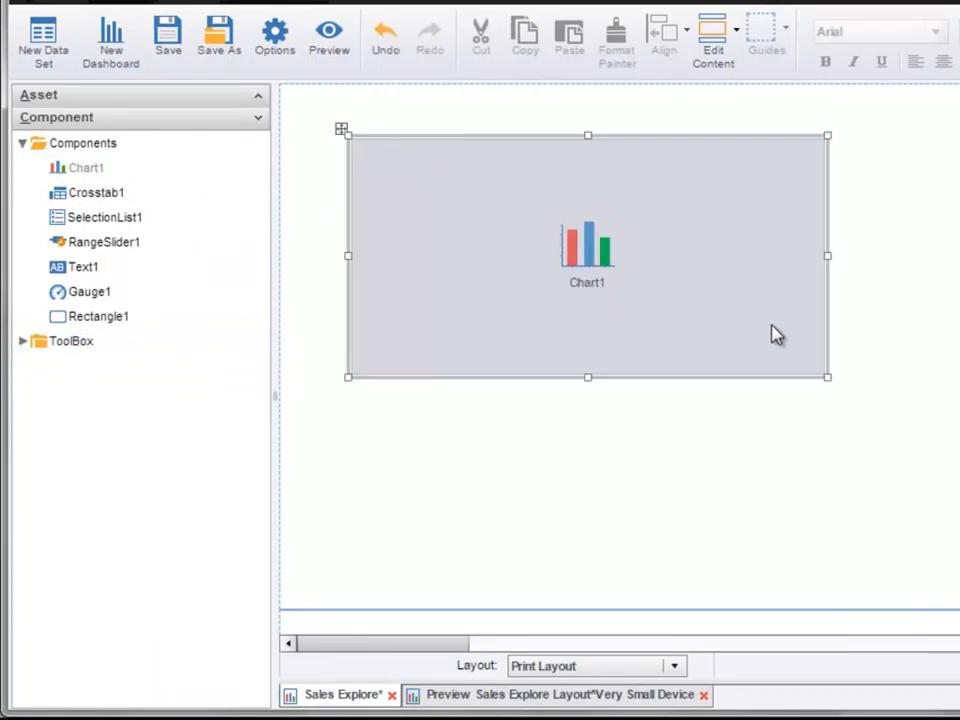
pyautogui.moveTo(826, 380); pyautogui.dragTo(770, 545)
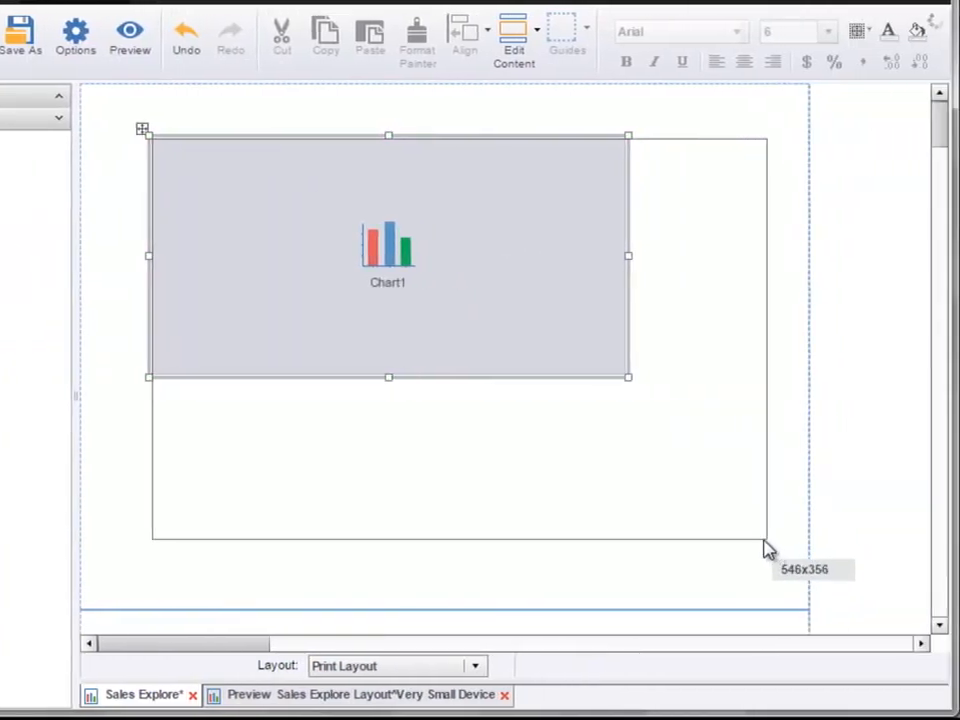
pyautogui.moveTo(645, 397)
pyautogui.mouseDown()
pyautogui.moveTo(621, 373)
pyautogui.moveTo(628, 386)
pyautogui.mouseUp()
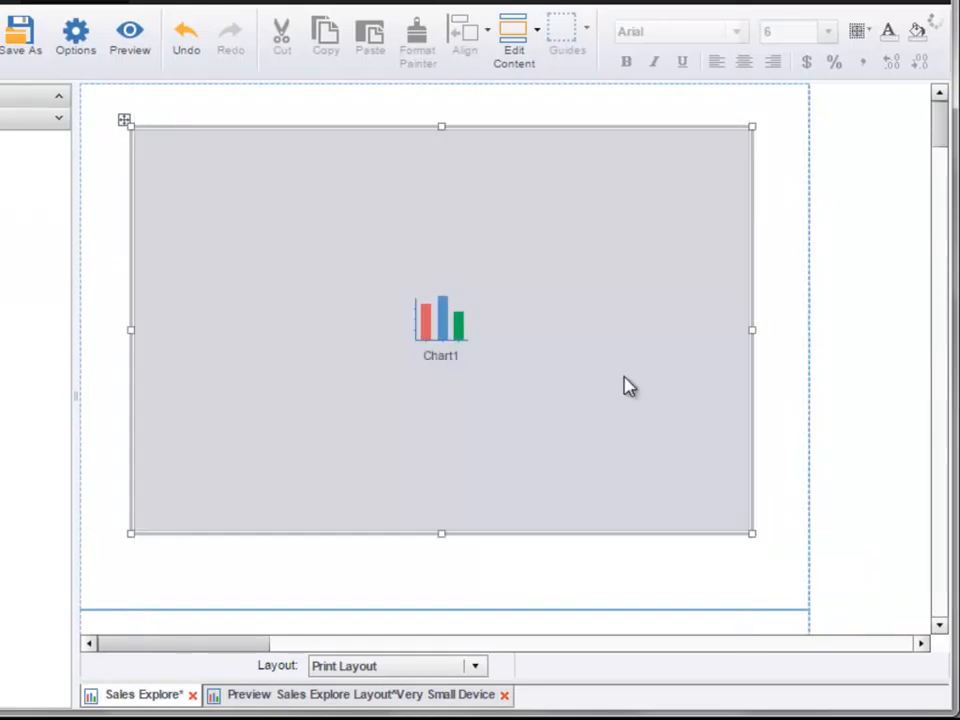
# Step: Add Crosstab1 to the print layout and enlarge it, then place RangeSlider1 below Chart1
pyautogui.moveTo(940, 135); pyautogui.dragTo(486, 272)
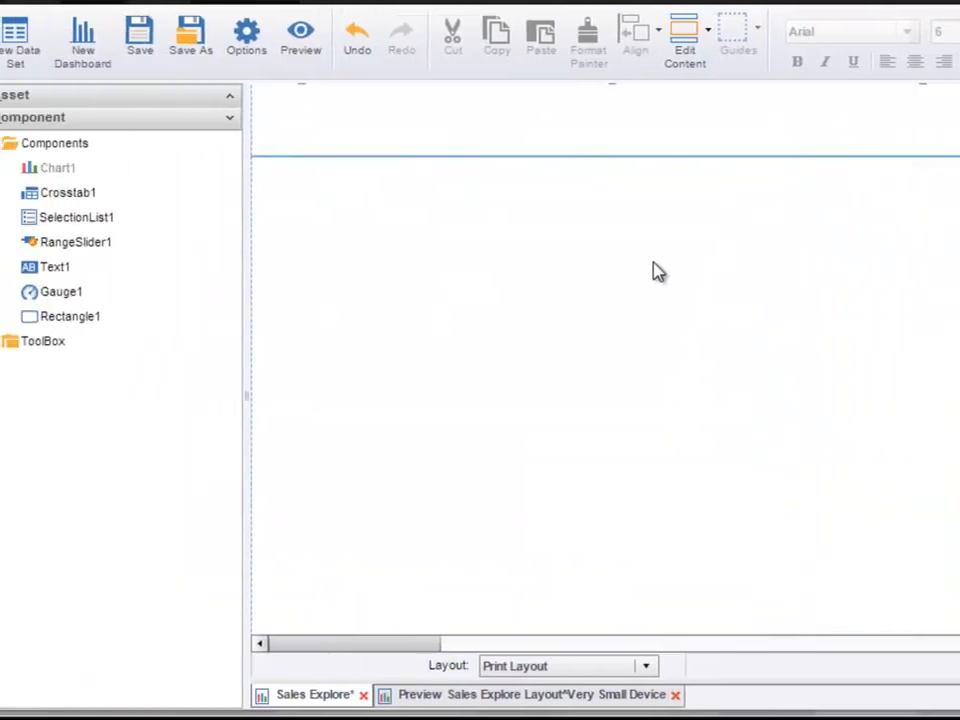
pyautogui.moveTo(70, 192); pyautogui.dragTo(336, 208)
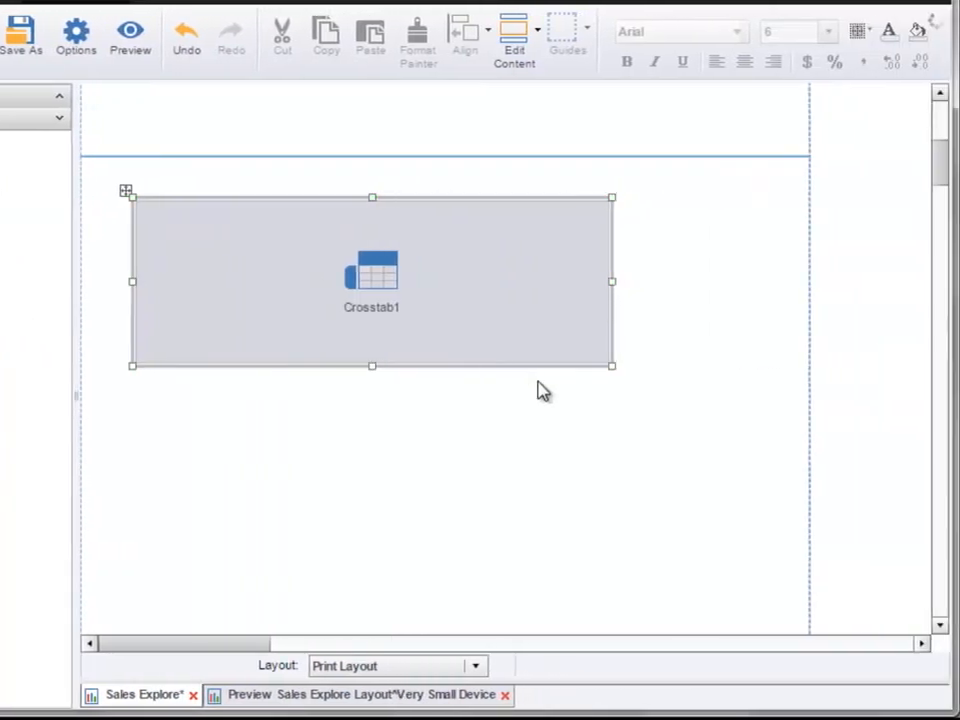
pyautogui.moveTo(614, 370); pyautogui.dragTo(767, 487)
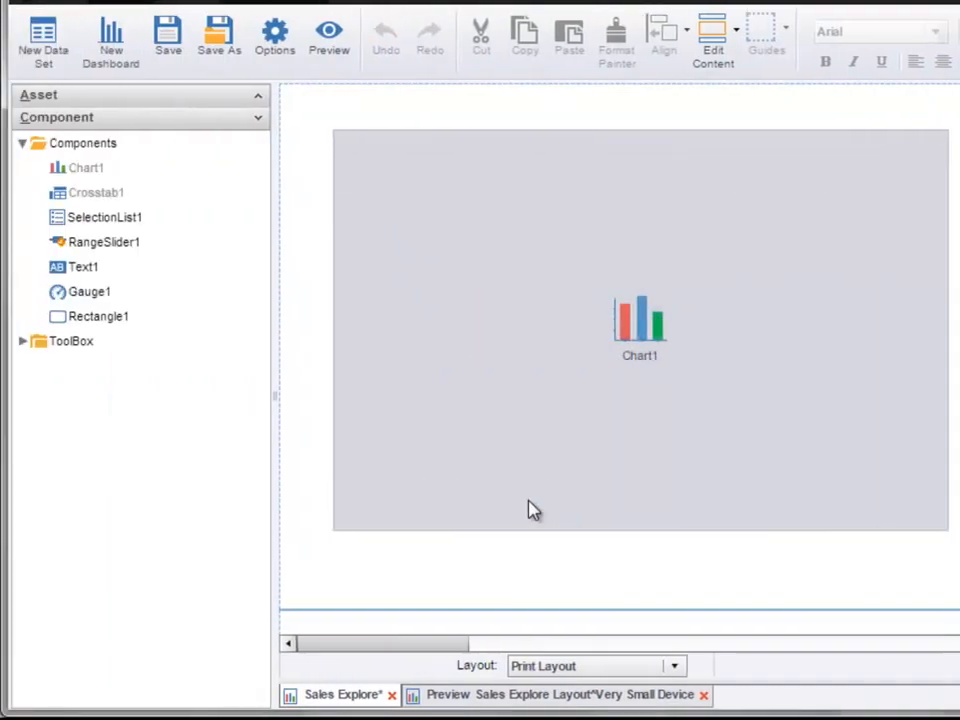
pyautogui.moveTo(155, 243); pyautogui.dragTo(474, 566)
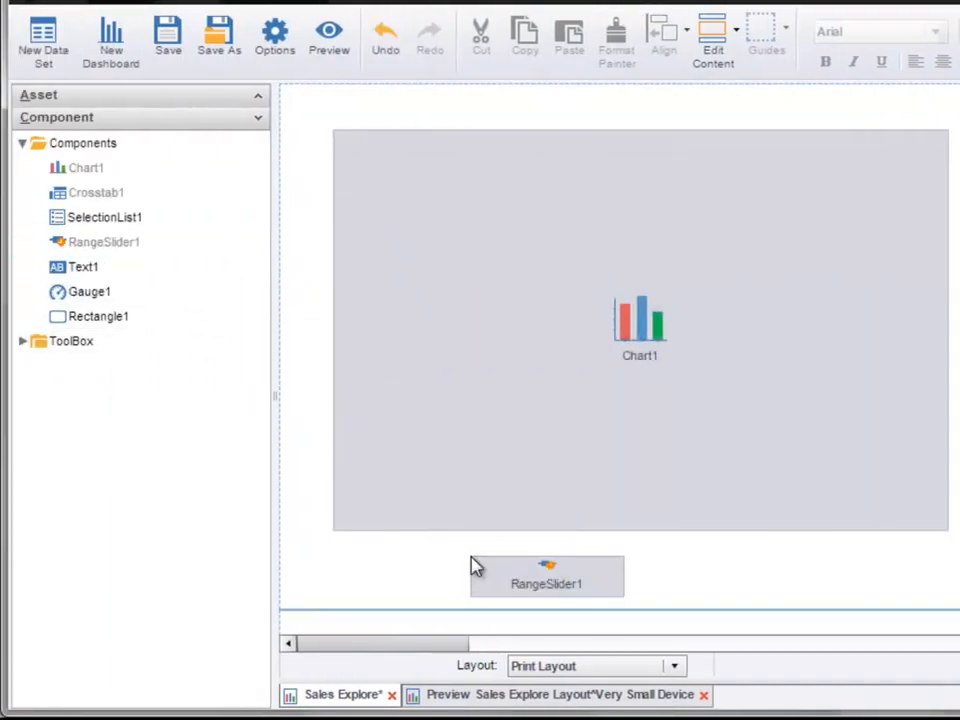
# Step: Widen RangeSlider1 below Chart1 so it spans most of the chart's width
pyautogui.click(525, 579)
pyautogui.moveTo(630, 574); pyautogui.dragTo(853, 558)
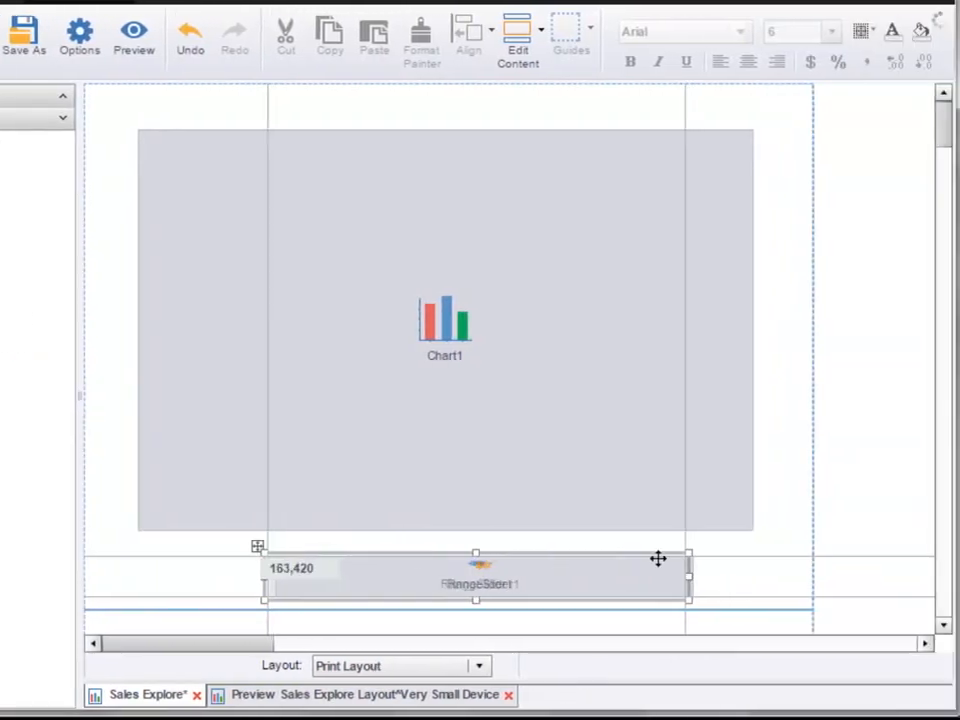
pyautogui.moveTo(658, 559)
pyautogui.mouseDown()
pyautogui.moveTo(643, 557)
pyautogui.moveTo(649, 568)
pyautogui.mouseUp()
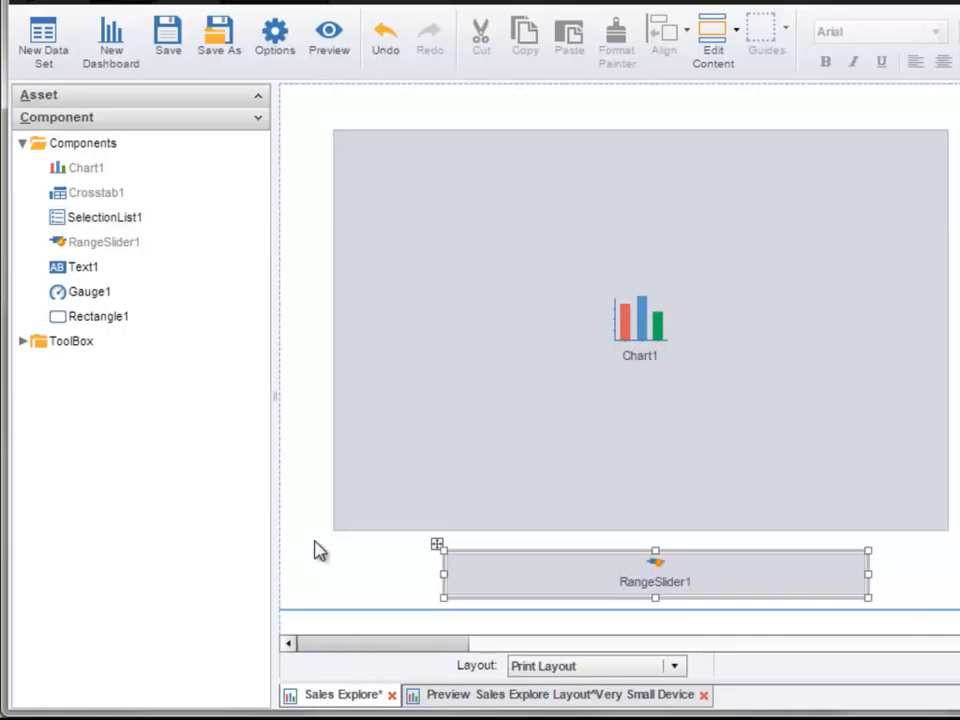
# Step: Switch to editing the print layout header, place Text1 in it and narrow it to leave room on its right
pyautogui.click(724, 47)
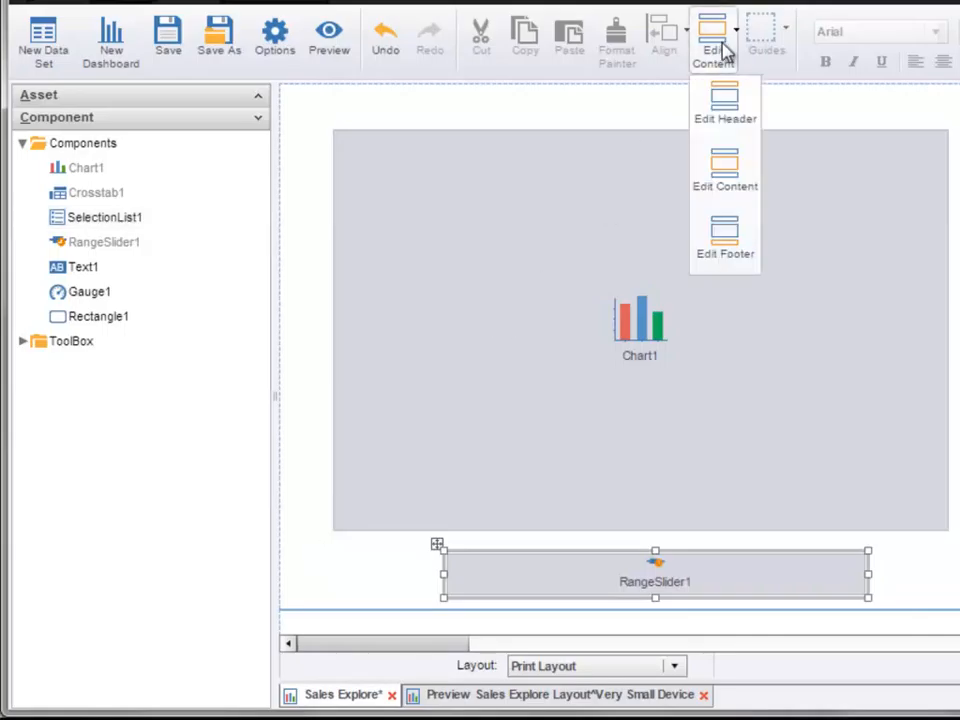
pyautogui.click(741, 114)
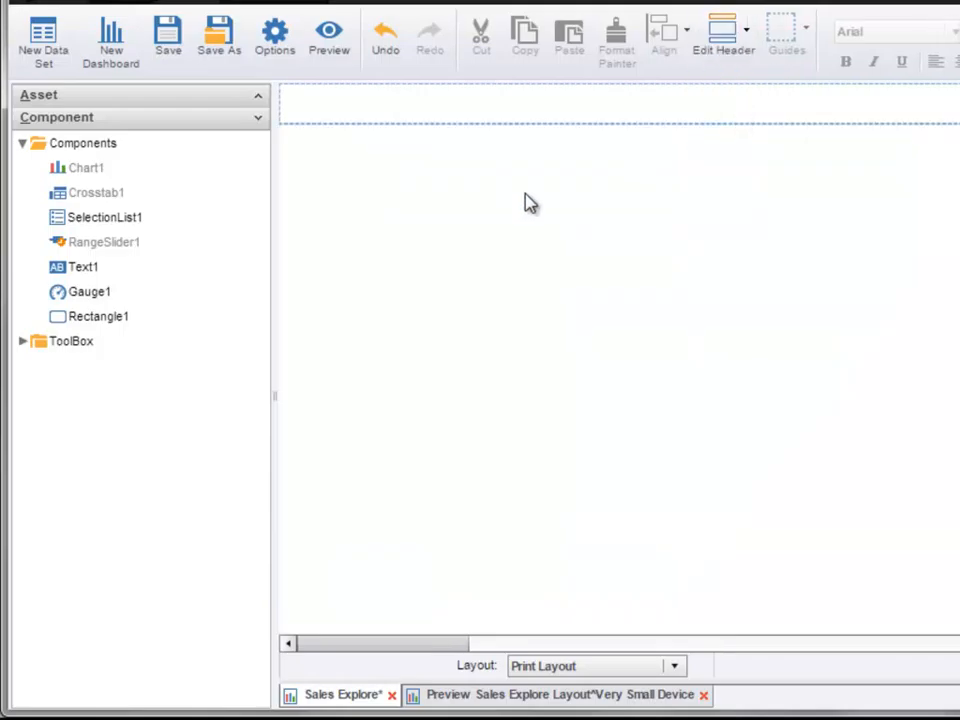
pyautogui.moveTo(83, 278); pyautogui.dragTo(452, 105)
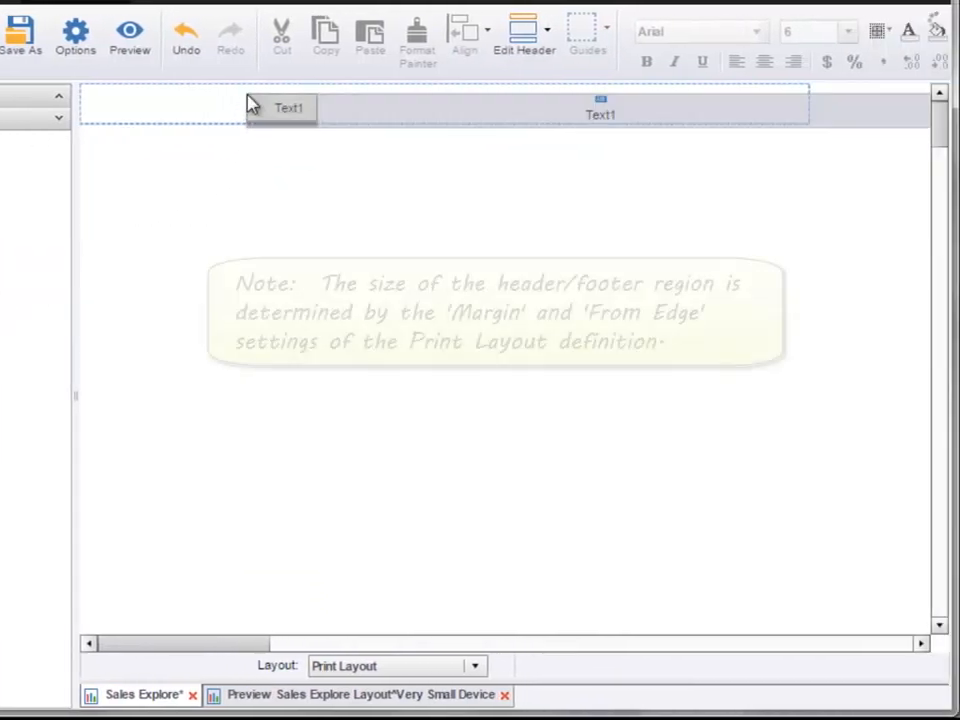
pyautogui.moveTo(332, 118); pyautogui.dragTo(244, 100)
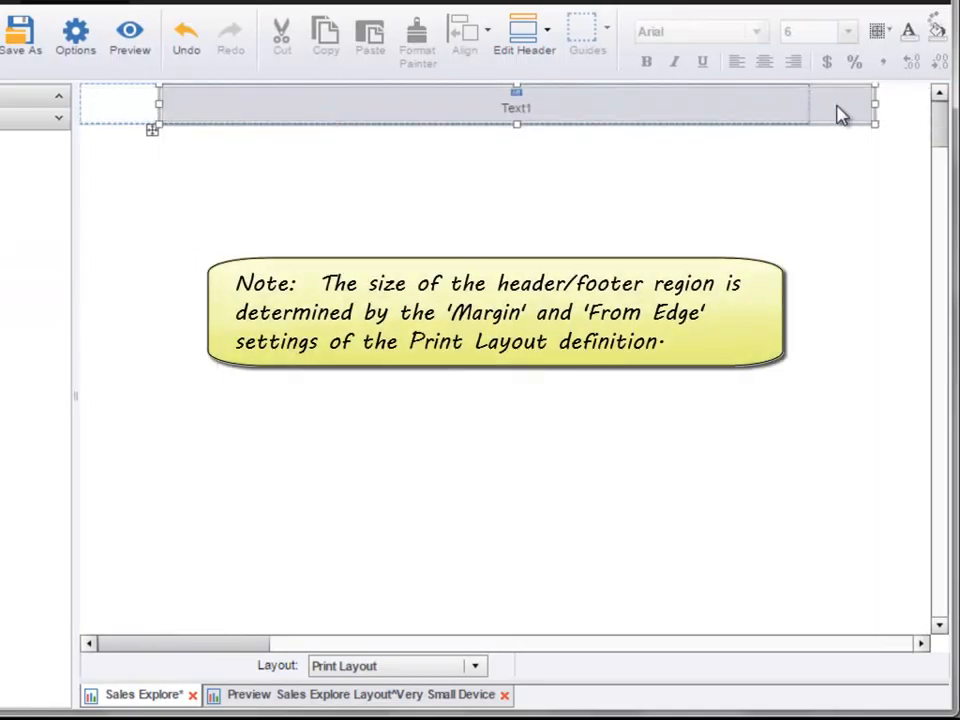
pyautogui.moveTo(874, 102); pyautogui.dragTo(578, 102)
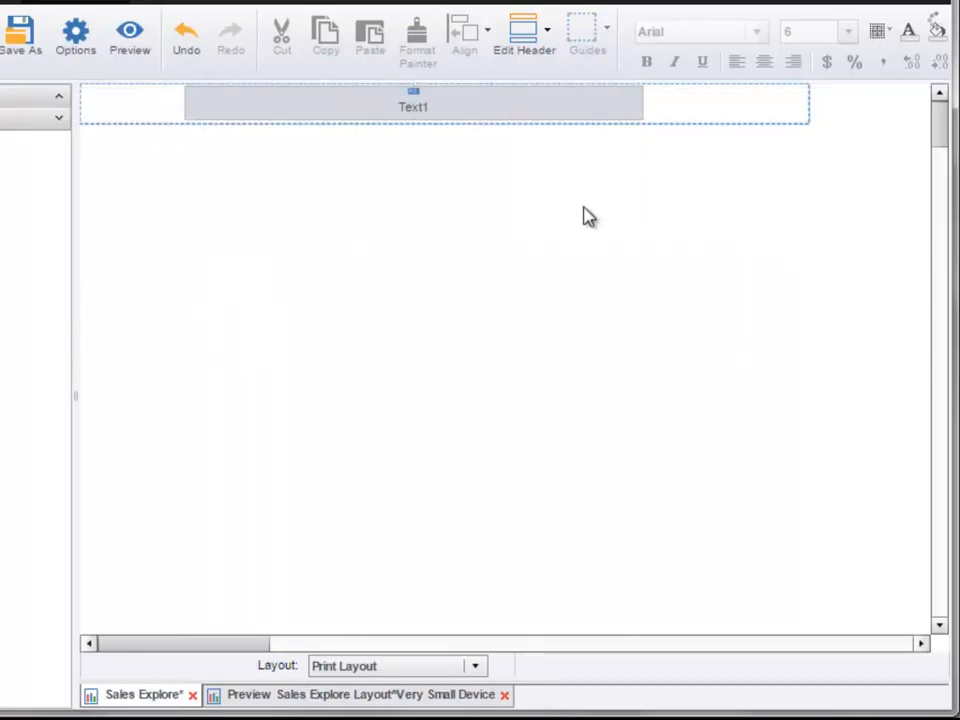
# Step: Add a toolbox Text component at the right end of the header
pyautogui.click(26, 341)
pyautogui.moveTo(100, 375); pyautogui.dragTo(919, 95)
pyautogui.moveTo(785, 95); pyautogui.dragTo(727, 100)
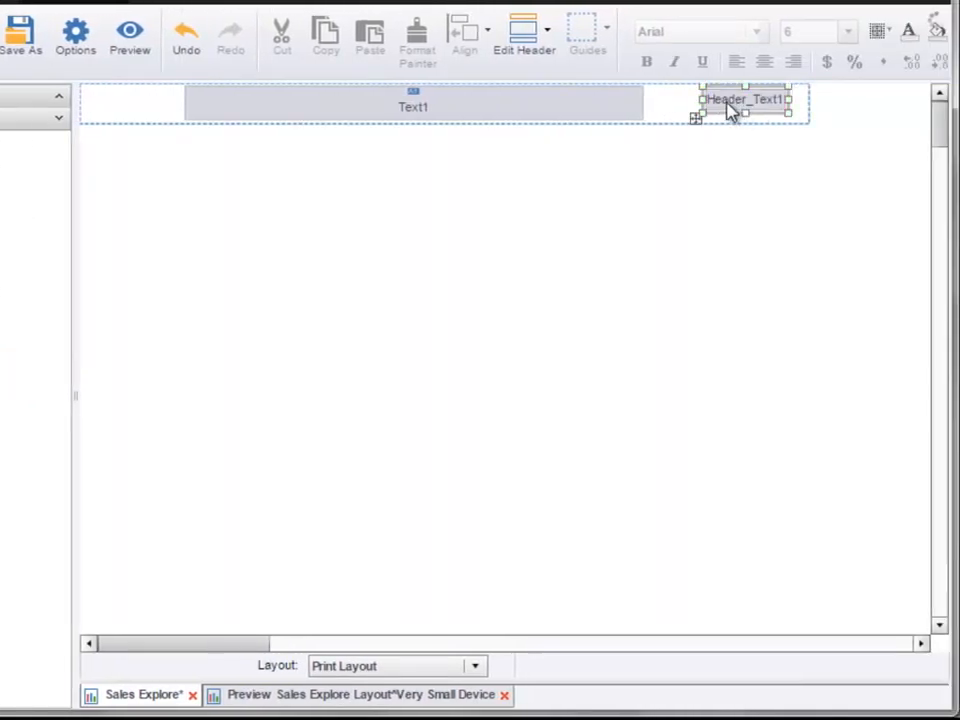
# Step: Set the header text component's text to 'Printed on: {D,MMM-dd-yyyy}'
pyautogui.rightClick(729, 111)
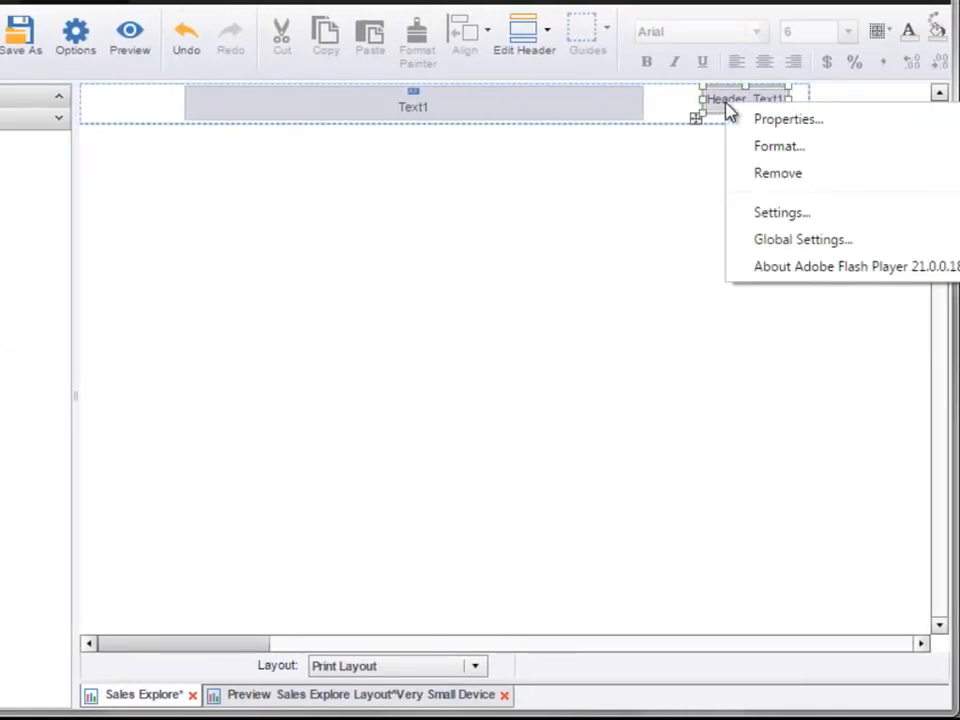
pyautogui.click(849, 120)
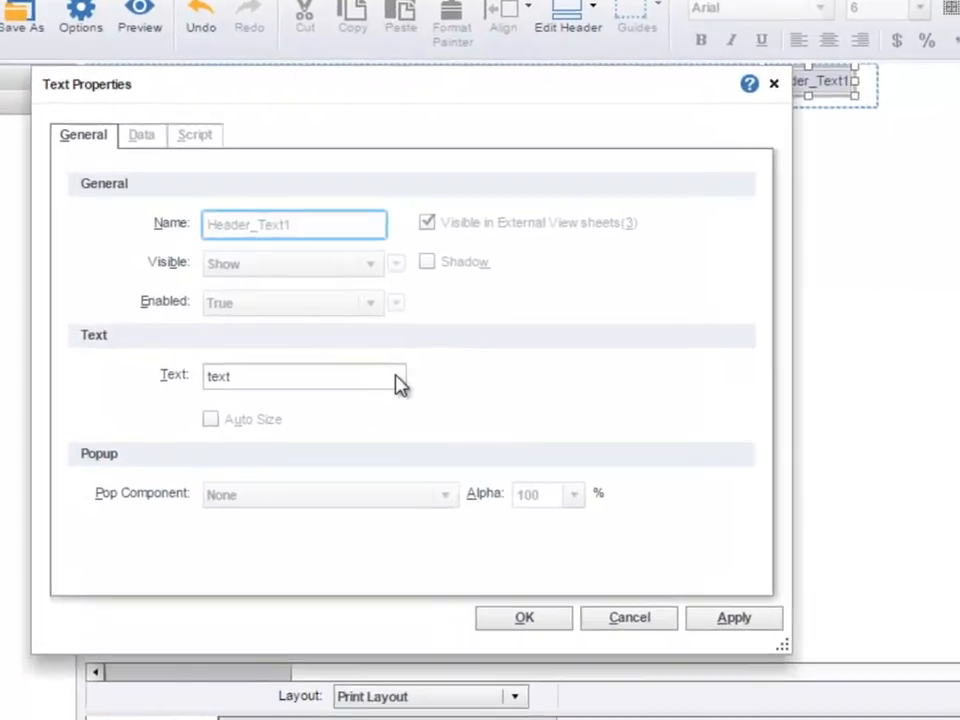
pyautogui.click(269, 383)
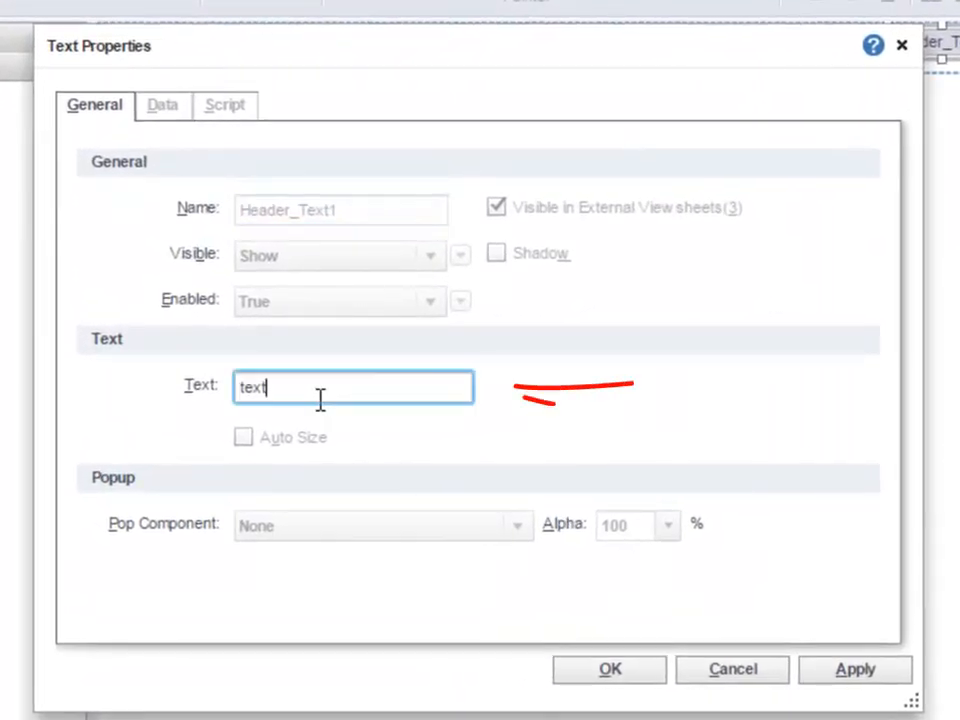
pyautogui.doubleClick(254, 388)
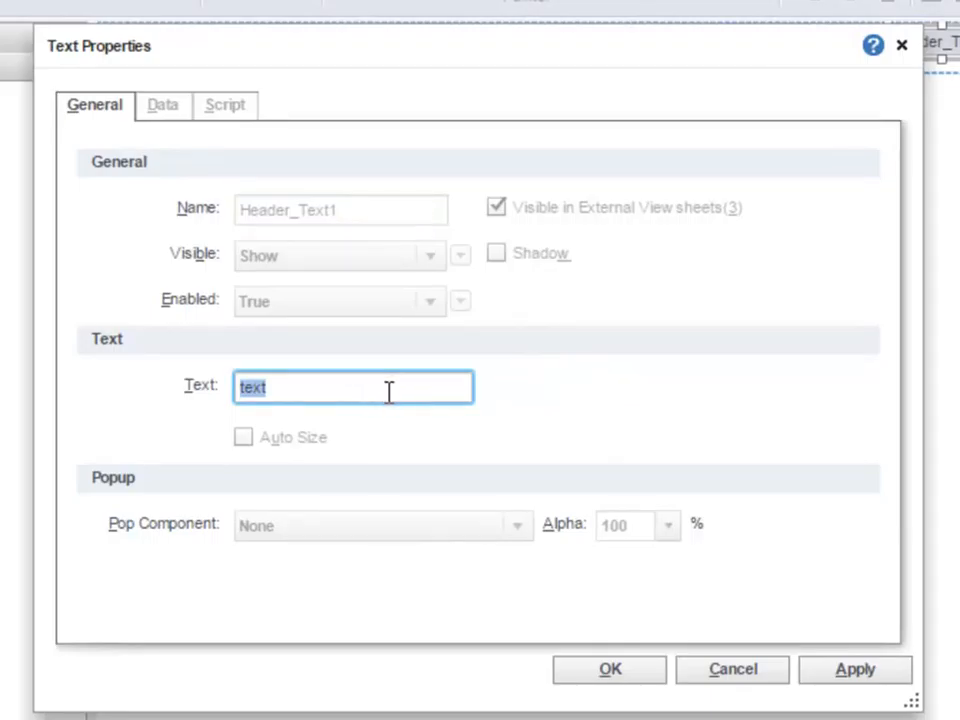
pyautogui.write('{D')
pyautogui.write(',MMM')
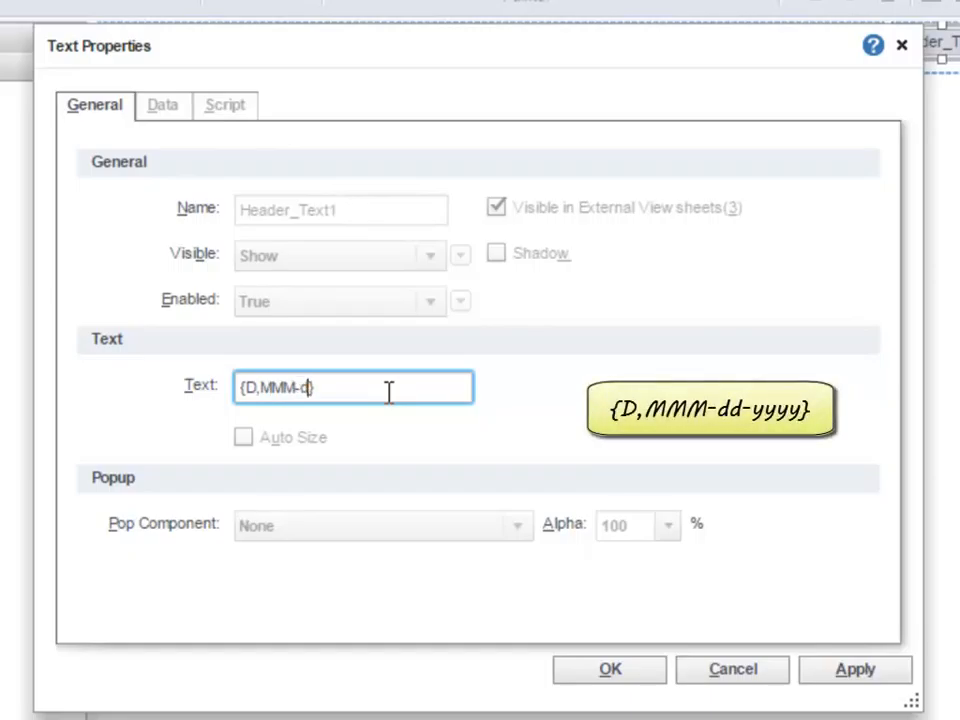
pyautogui.write('-dd-yyyy')
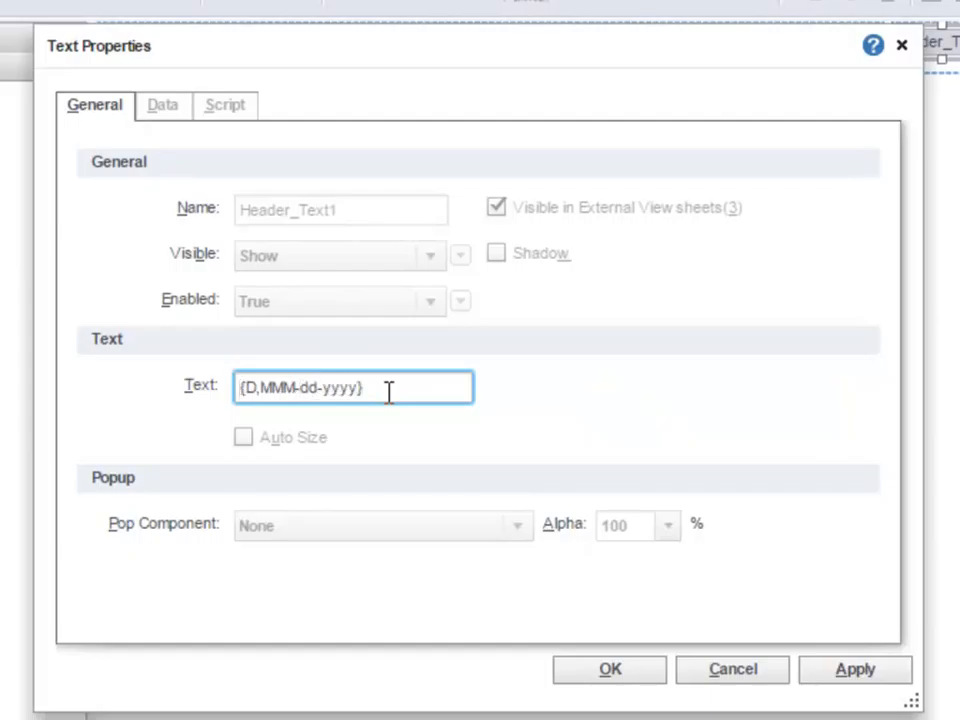
pyautogui.press('Home')
pyautogui.write('Printed on')
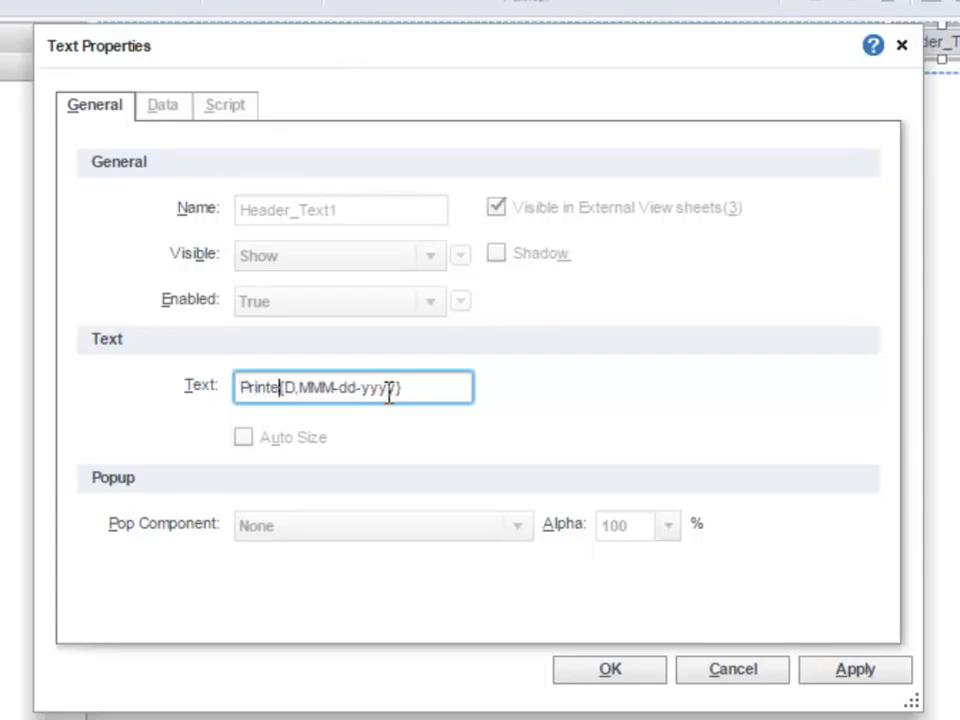
pyautogui.write(':')
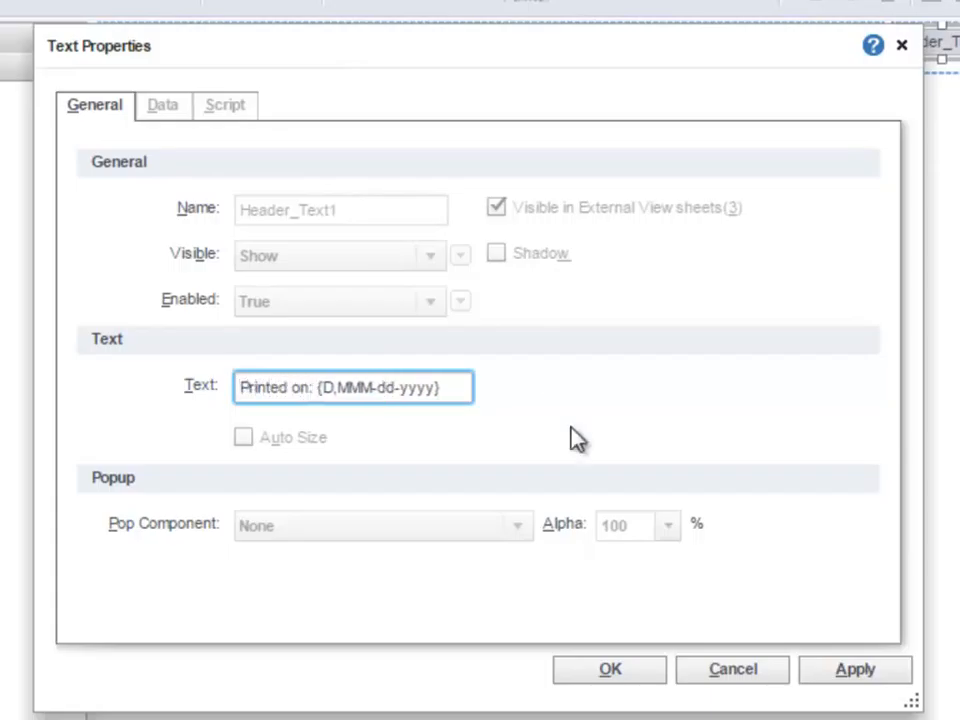
pyautogui.click(648, 680)
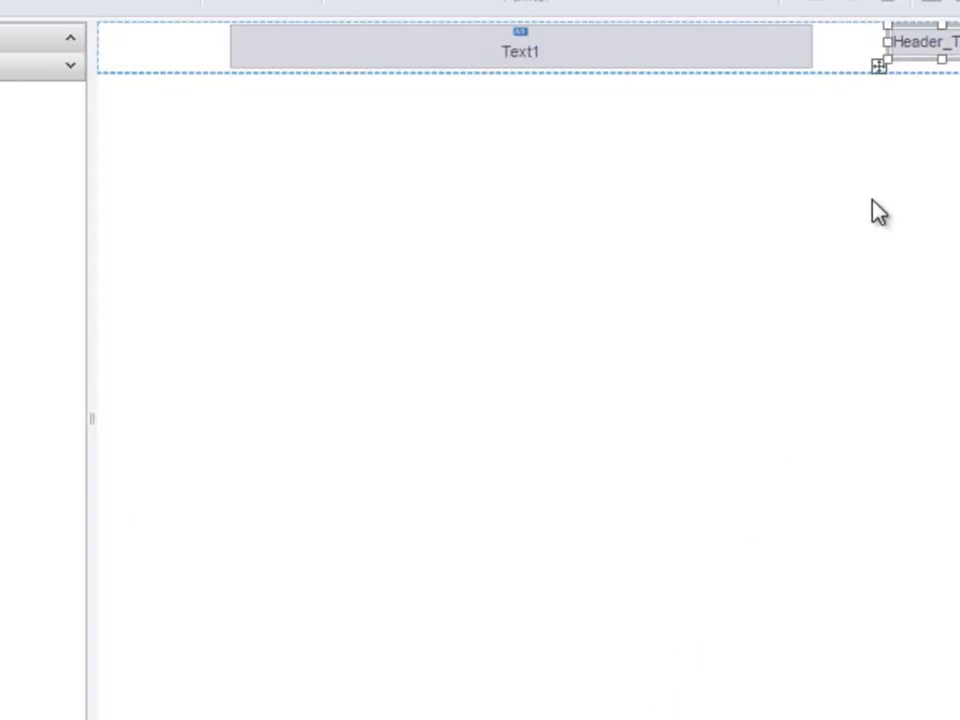
# Step: Widen the header text component and position it at the header's right side
pyautogui.moveTo(887, 43); pyautogui.dragTo(850, 48)
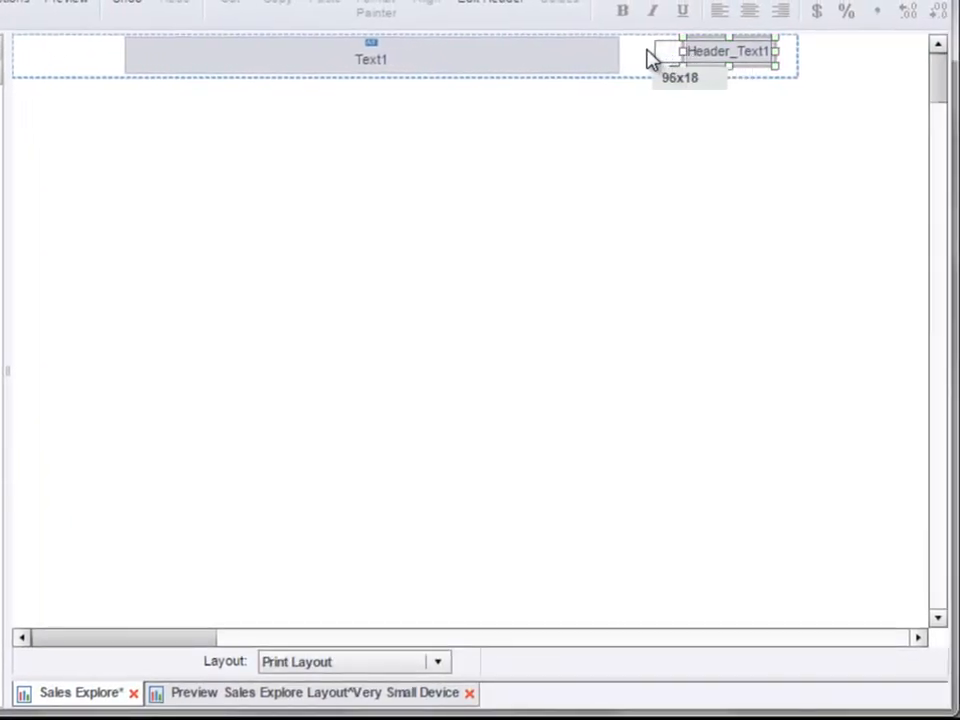
pyautogui.moveTo(652, 58); pyautogui.dragTo(648, 56)
pyautogui.moveTo(731, 60)
pyautogui.mouseDown()
pyautogui.moveTo(735, 47)
pyautogui.moveTo(745, 60)
pyautogui.mouseUp()
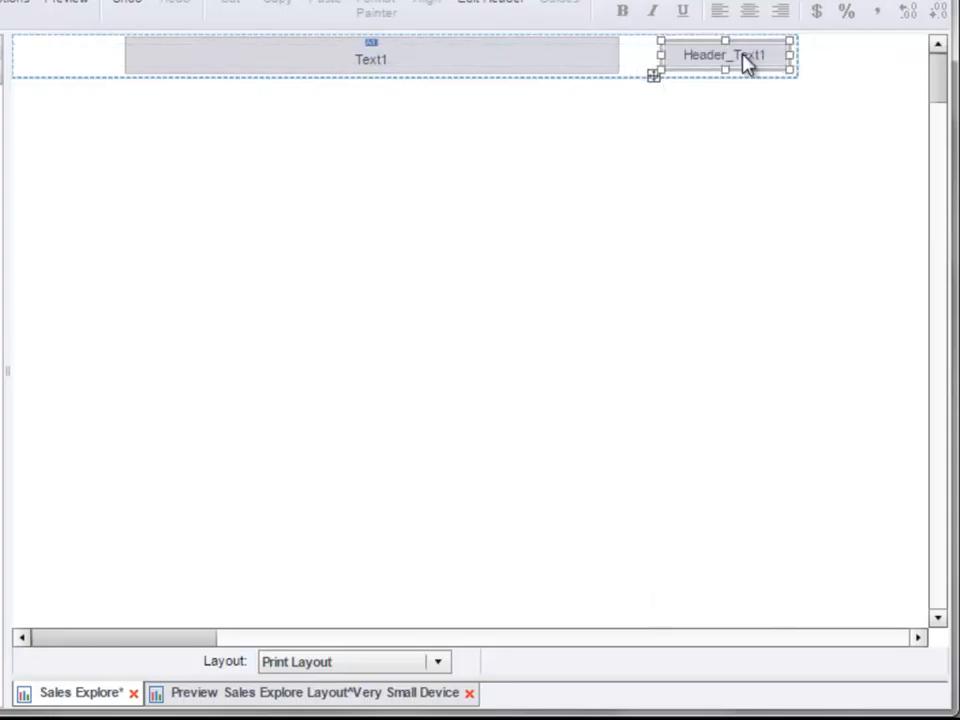
# Step: Set the header text component's font size to 10
pyautogui.rightClick(677, 63)
pyautogui.click(732, 102)
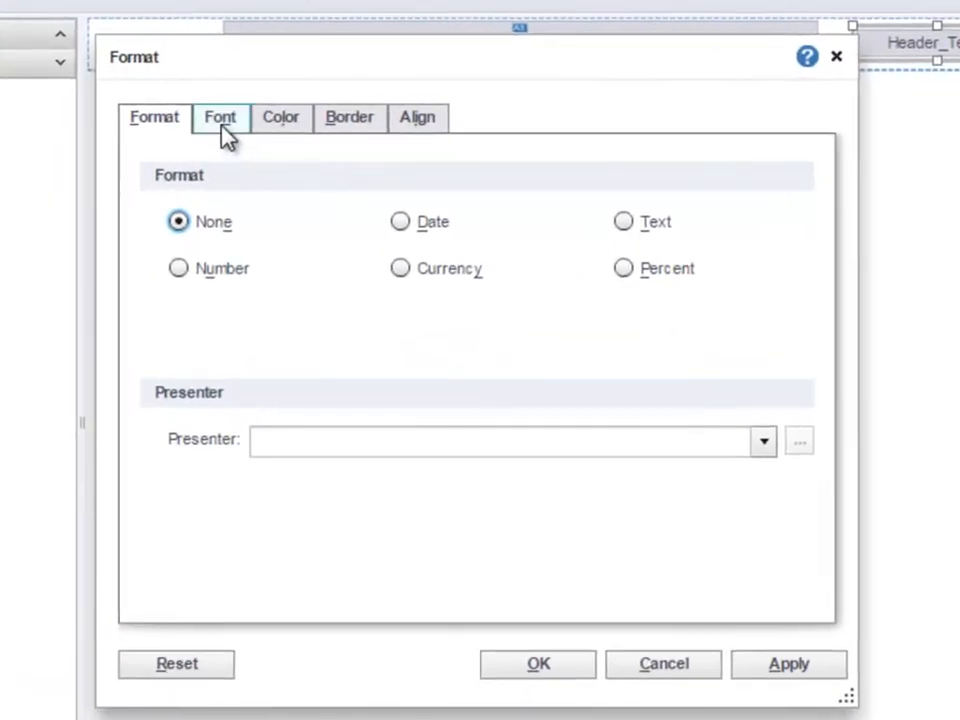
pyautogui.click(123, 122)
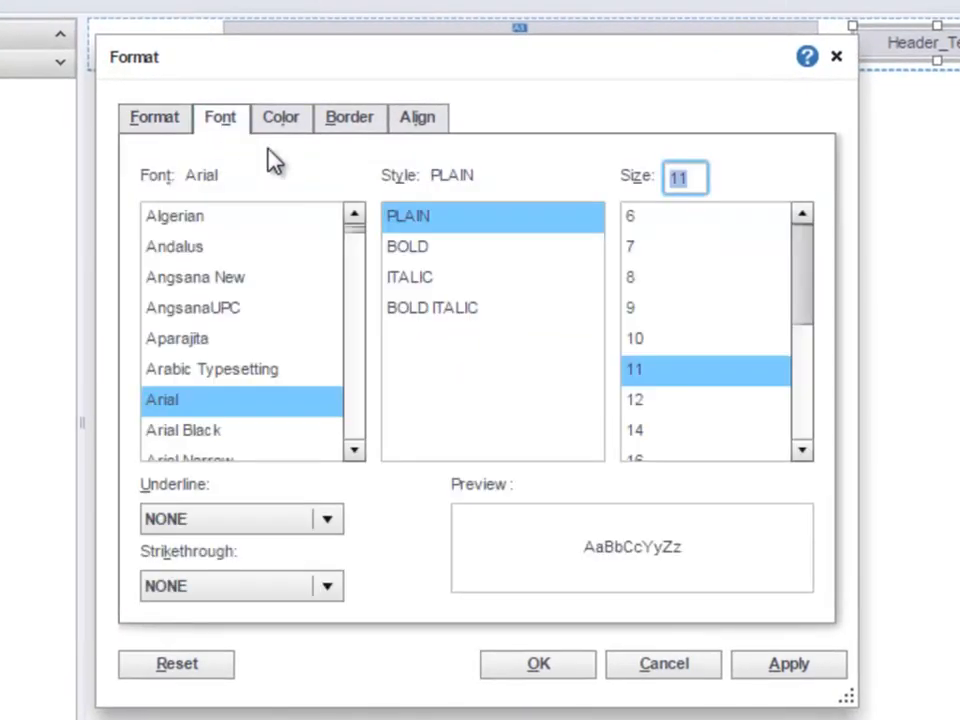
pyautogui.click(672, 341)
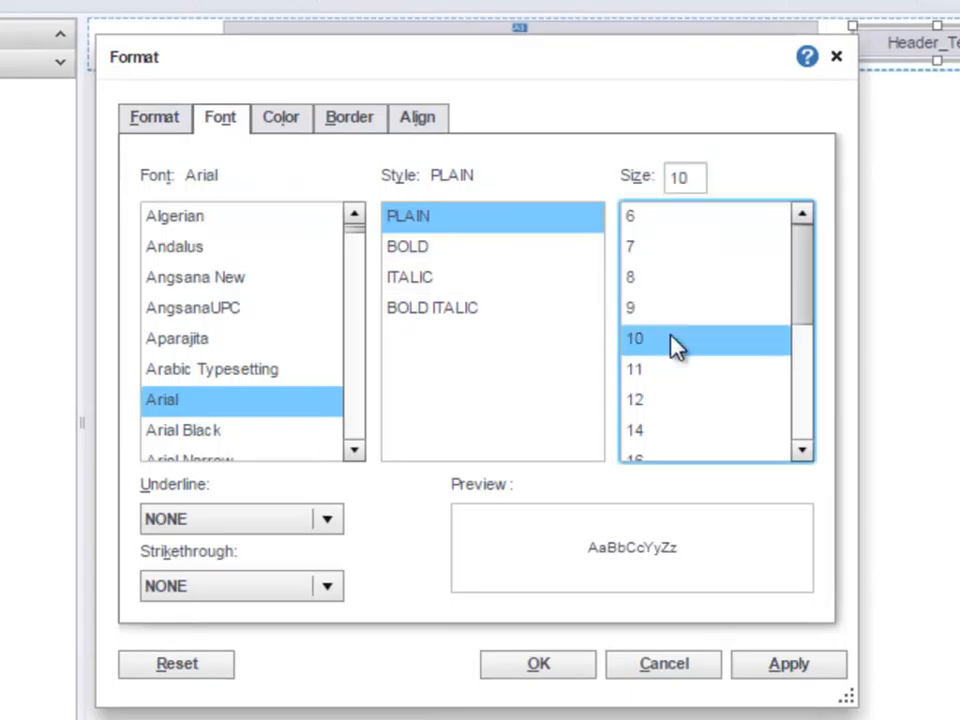
pyautogui.click(547, 670)
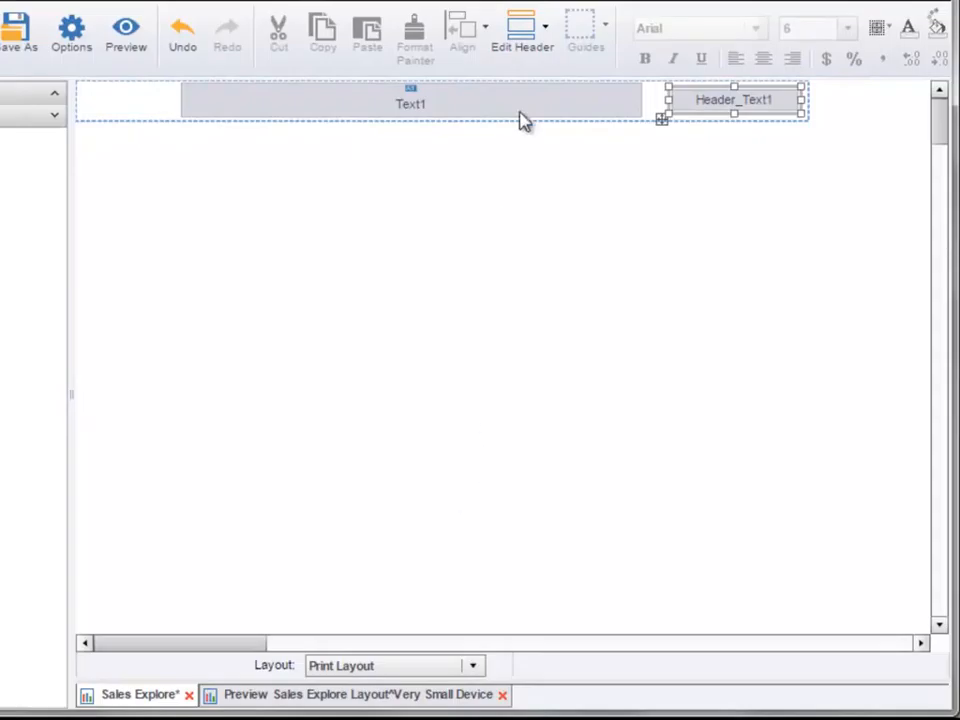
# Step: Switch to editing the footer and add a Text component near its centre
pyautogui.click(531, 50)
pyautogui.click(545, 227)
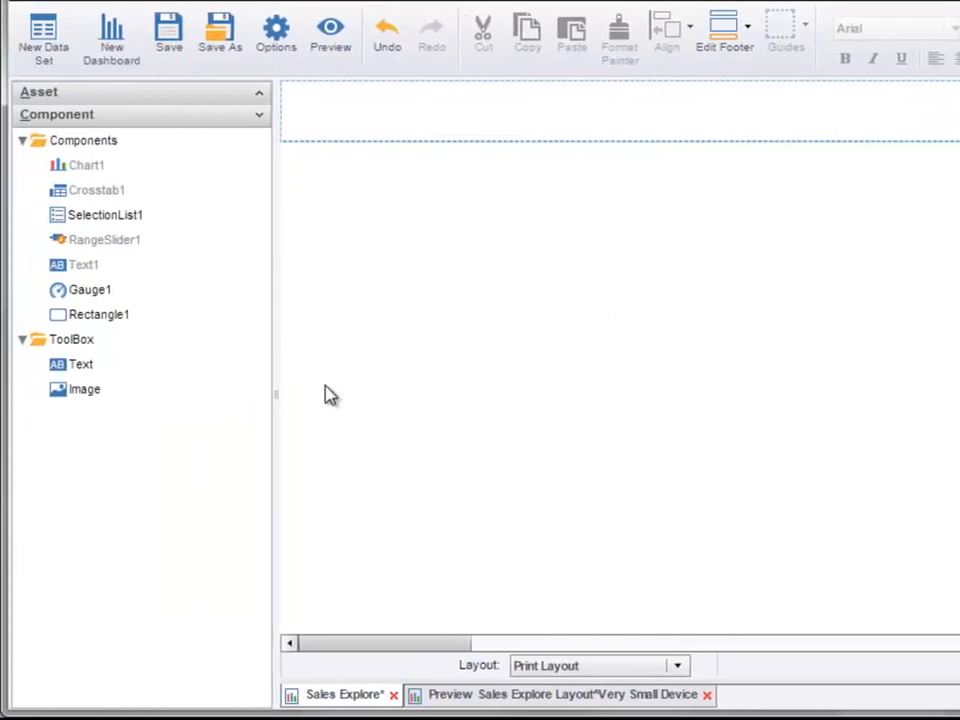
pyautogui.moveTo(84, 368); pyautogui.dragTo(536, 107)
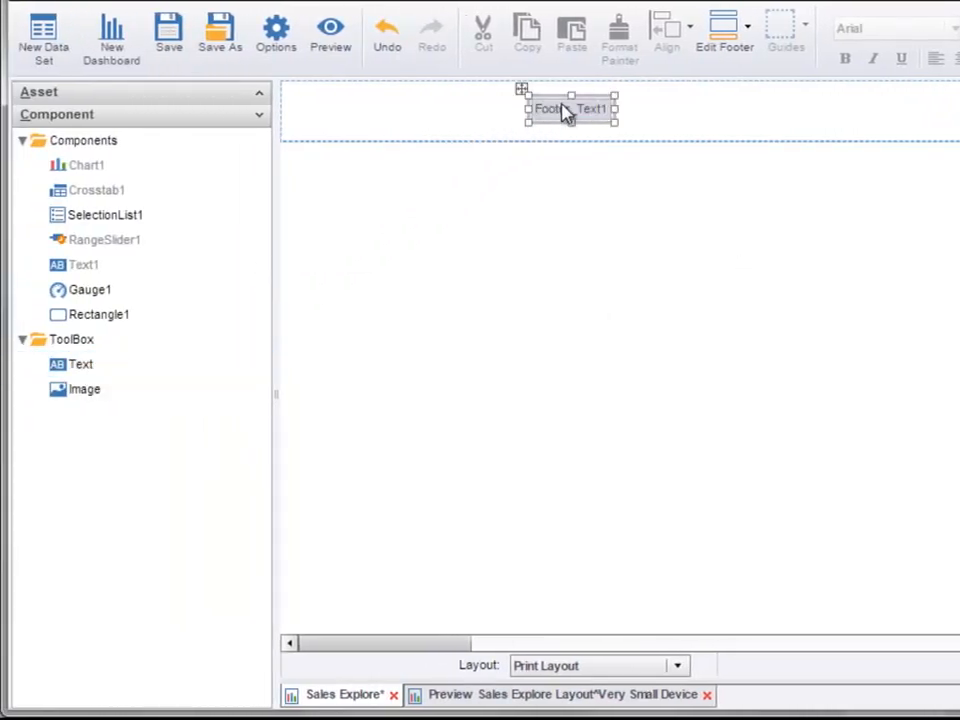
# Step: Set the footer text component's text to 'Page {P} of {N}'
pyautogui.rightClick(572, 114)
pyautogui.click(634, 123)
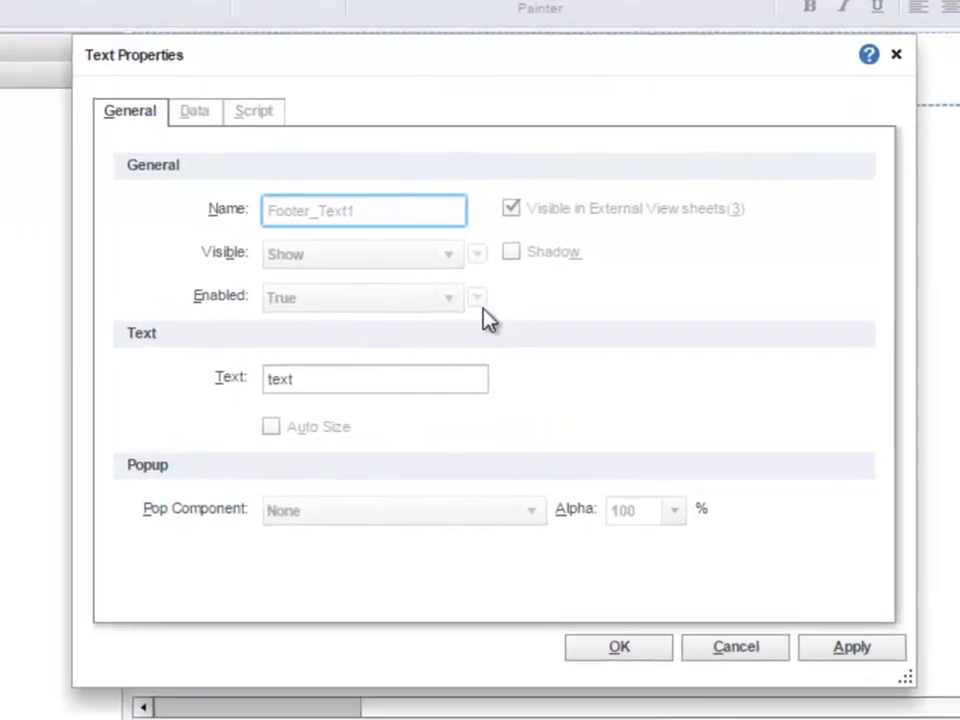
pyautogui.click(264, 380)
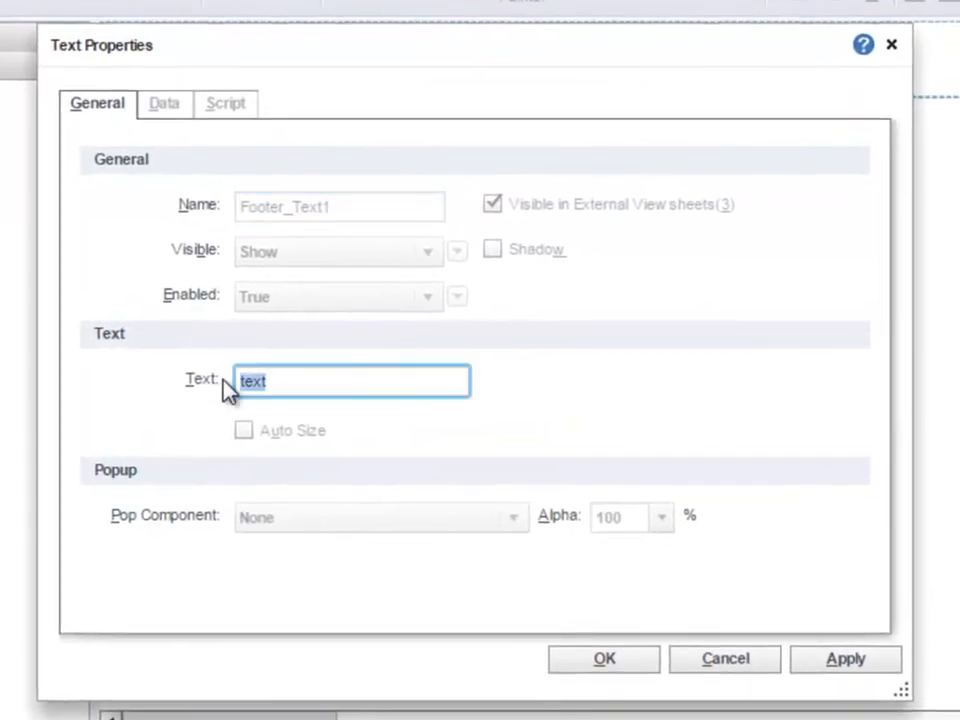
pyautogui.write('Page (')
pyautogui.write('P} of {N}')
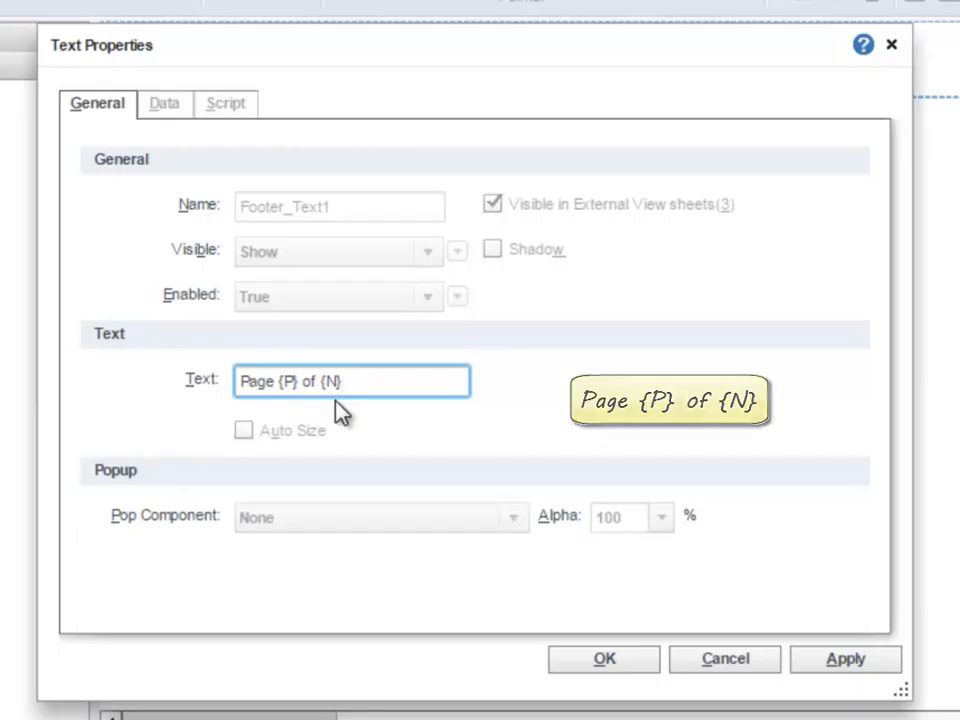
pyautogui.click(622, 665)
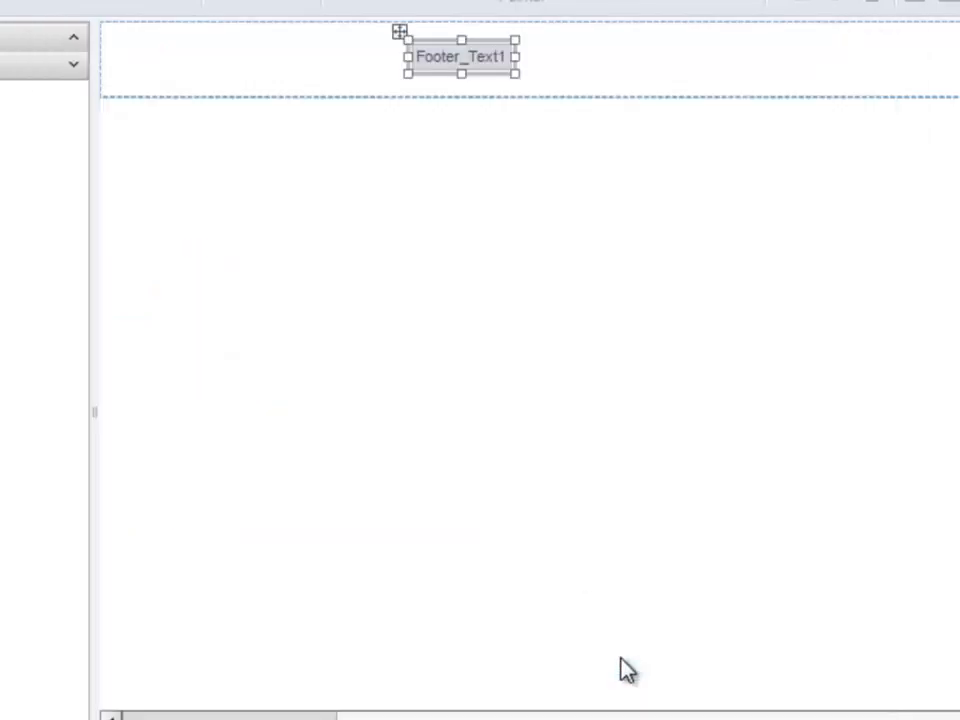
# Step: Widen the footer text component and change its horizontal text alignment
pyautogui.moveTo(515, 57); pyautogui.dragTo(583, 56)
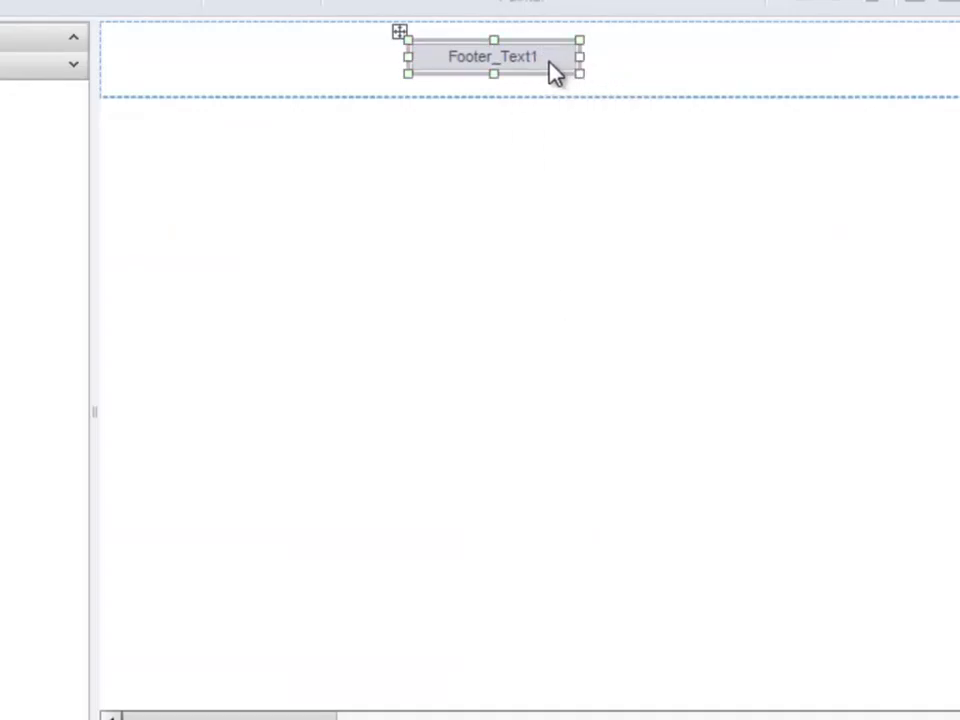
pyautogui.rightClick(551, 72)
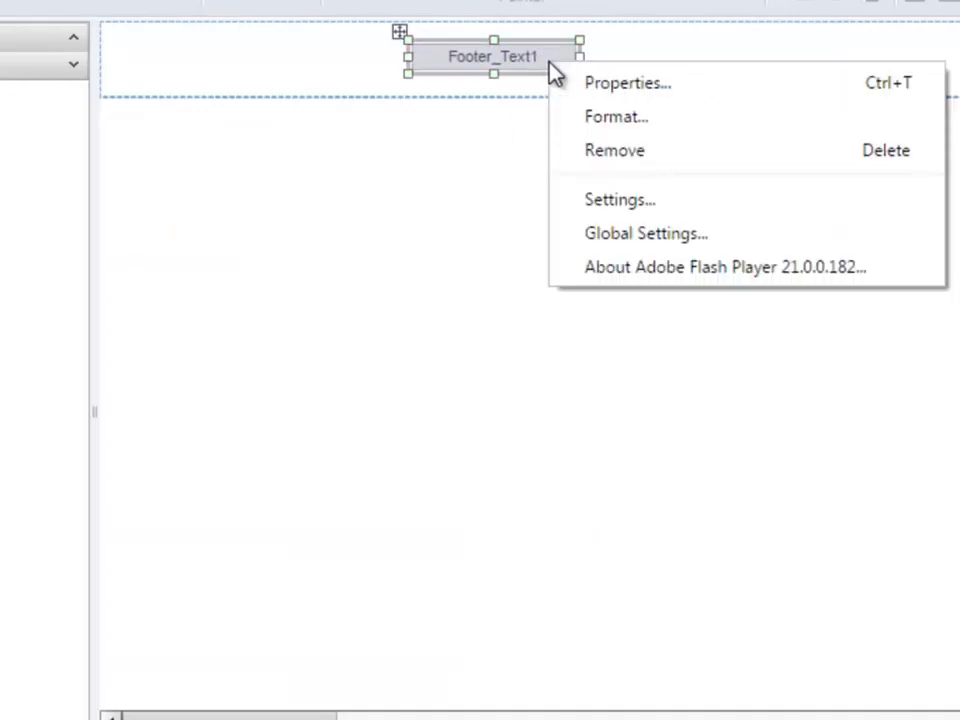
pyautogui.click(606, 117)
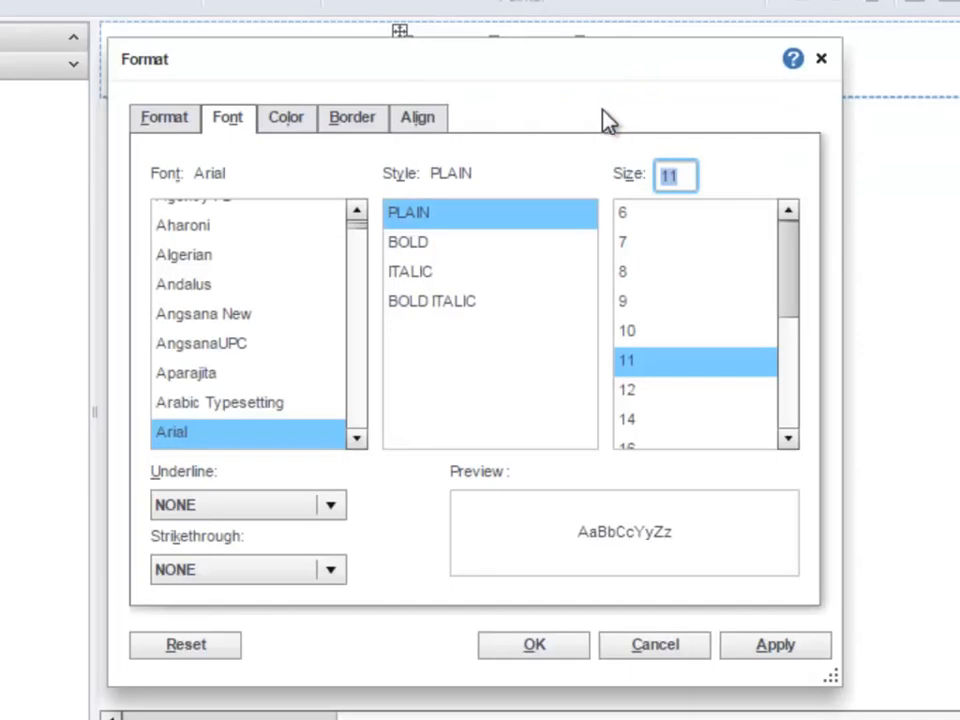
pyautogui.click(432, 122)
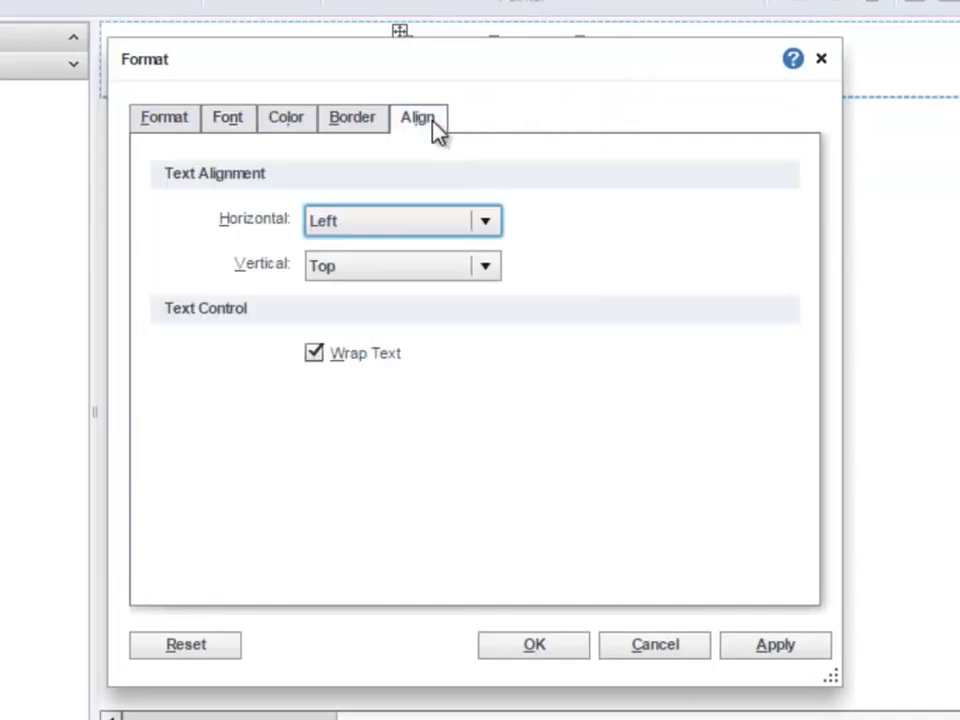
pyautogui.click(438, 230)
pyautogui.click(433, 316)
pyautogui.click(532, 646)
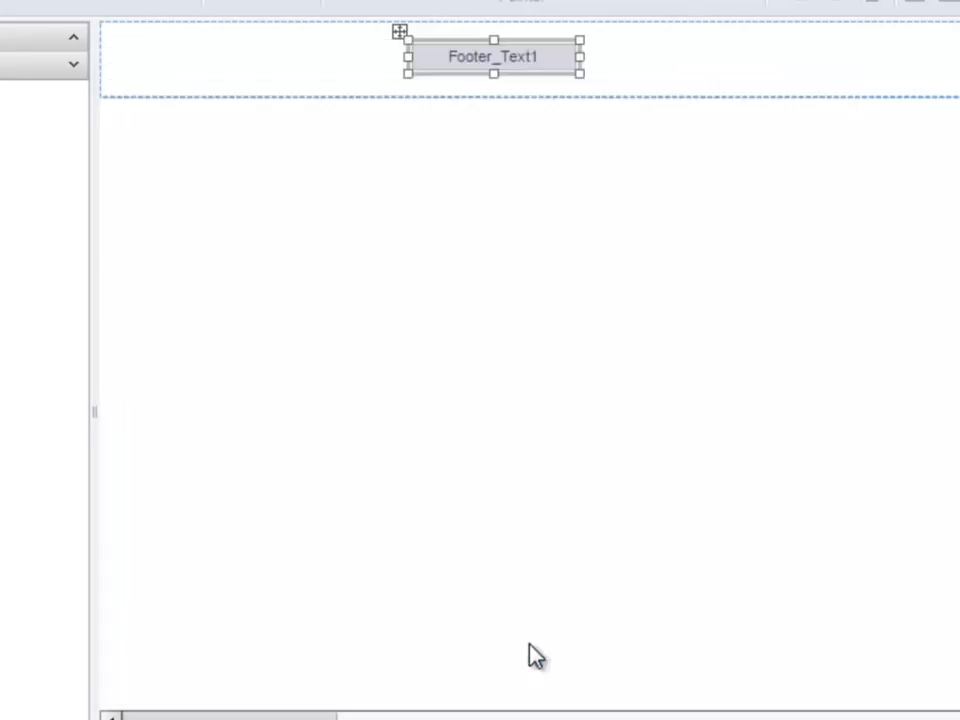
# Step: Save the dashboard and preview the print layout, scrolling through its first page and footer
pyautogui.click(167, 37)
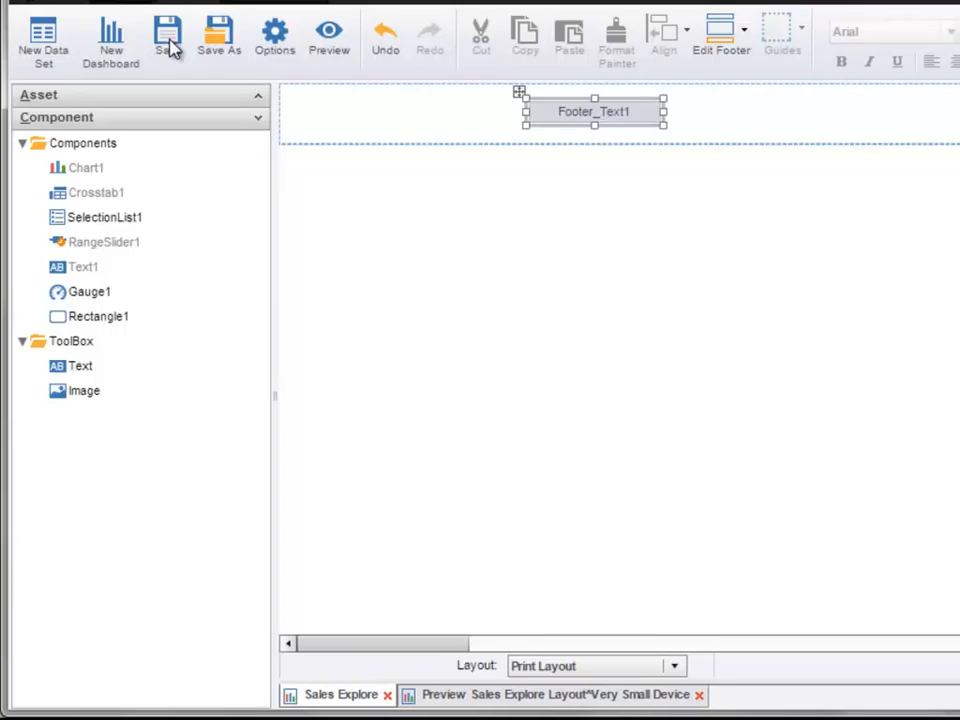
pyautogui.click(336, 52)
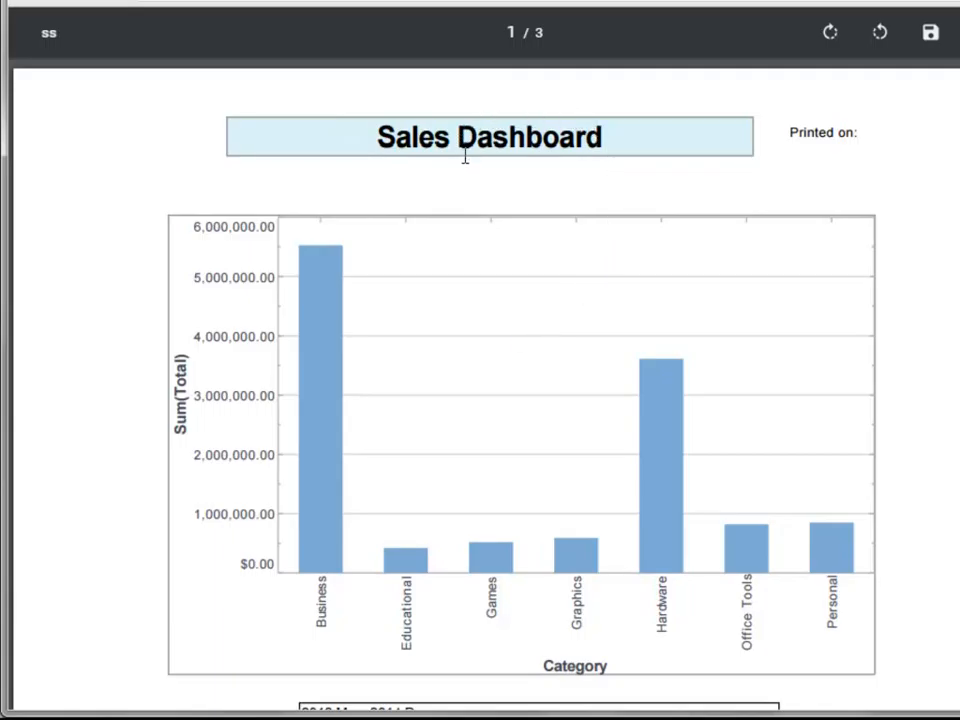
pyautogui.scroll(-3, 466, 160)
pyautogui.scroll(-1, 467, 176)
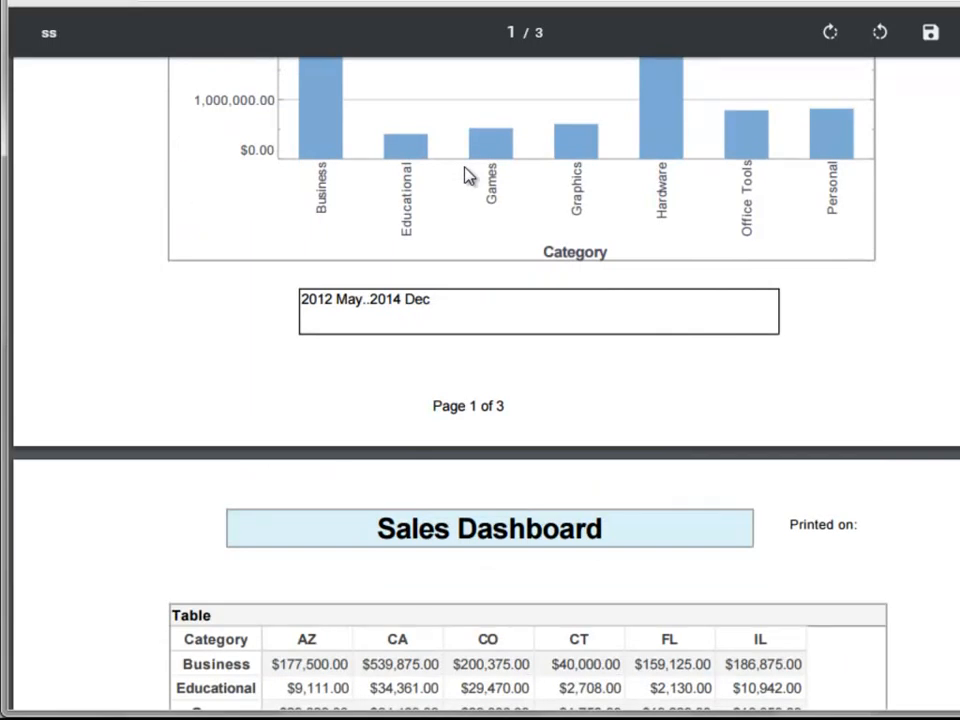
pyautogui.scroll(3, 467, 176)
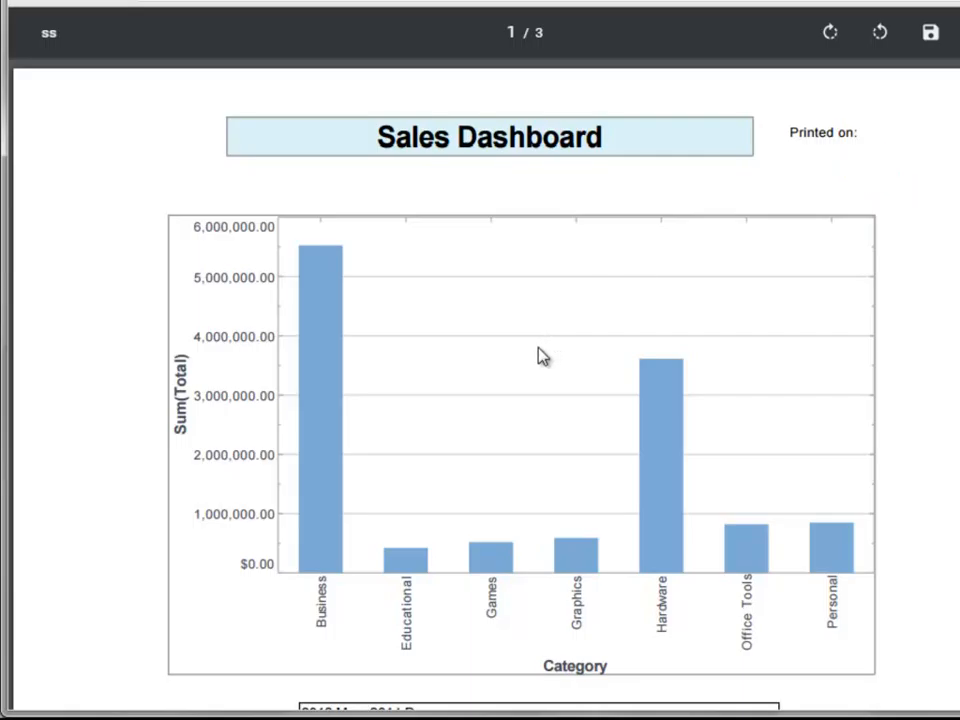
# Step: Scroll through the remaining preview pages to check the page numbering in each footer
pyautogui.scroll(-10, 540, 357)
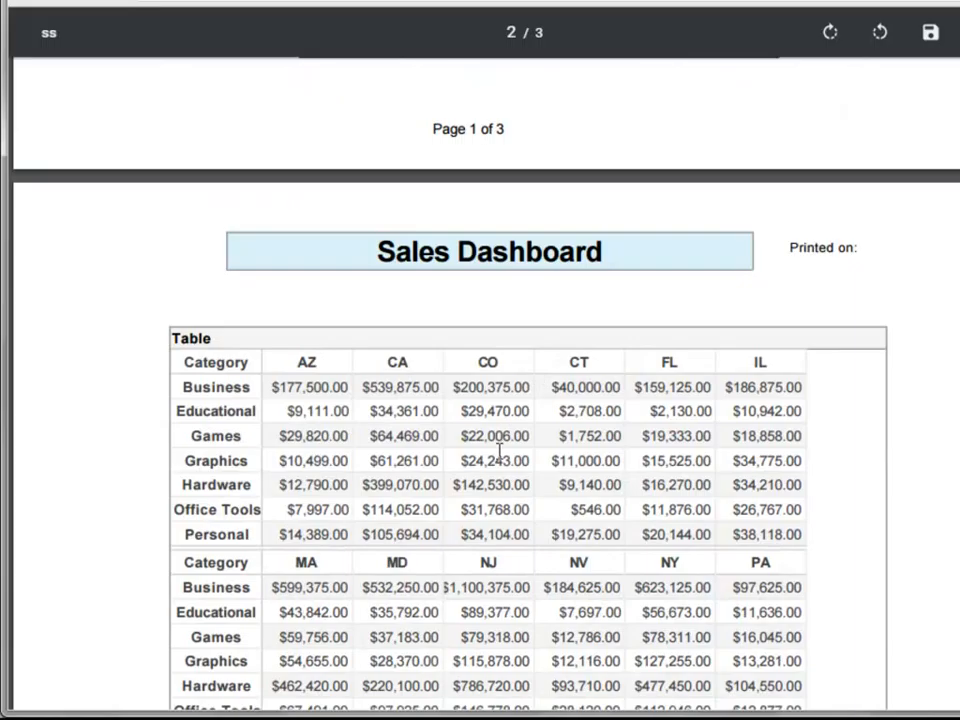
pyautogui.scroll(-6, 500, 455)
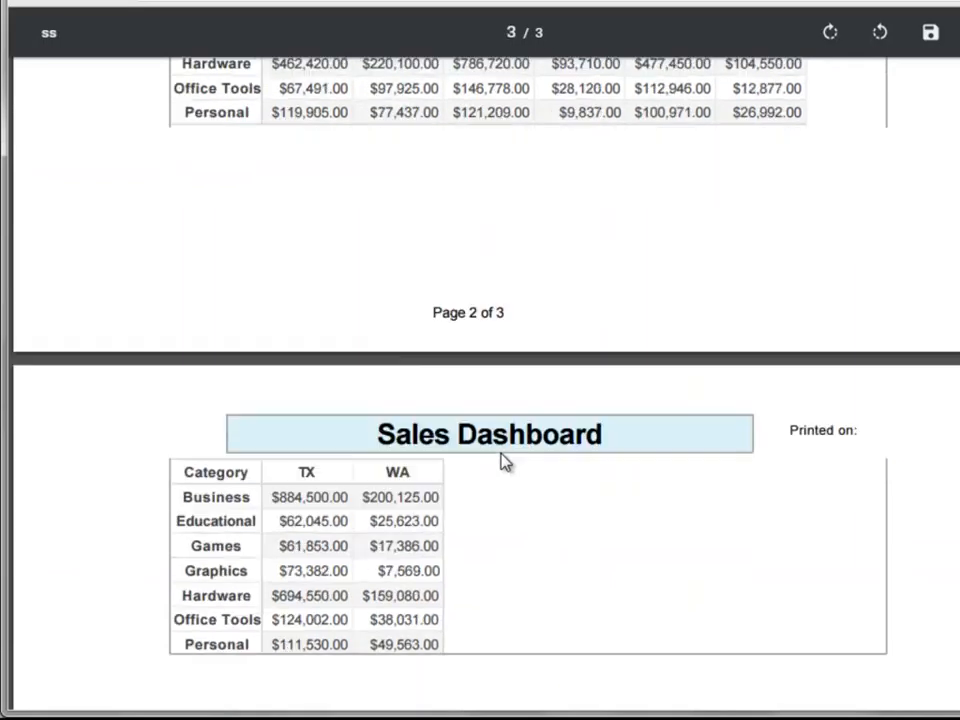
pyautogui.scroll(-3, 505, 461)
pyautogui.scroll(10, 510, 428)
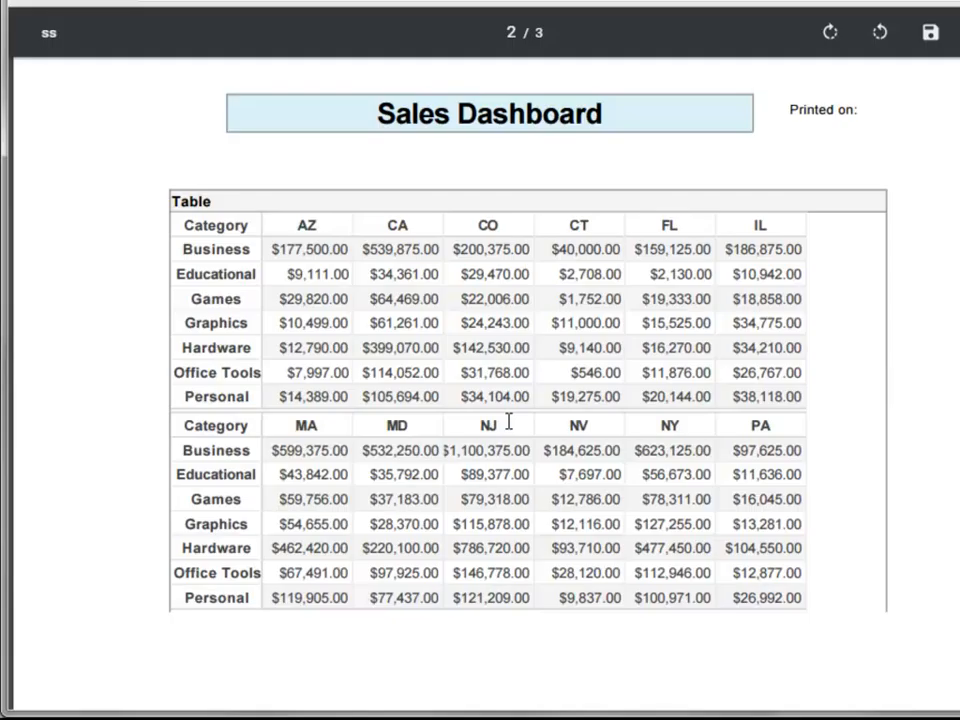
pyautogui.scroll(-2, 509, 422)
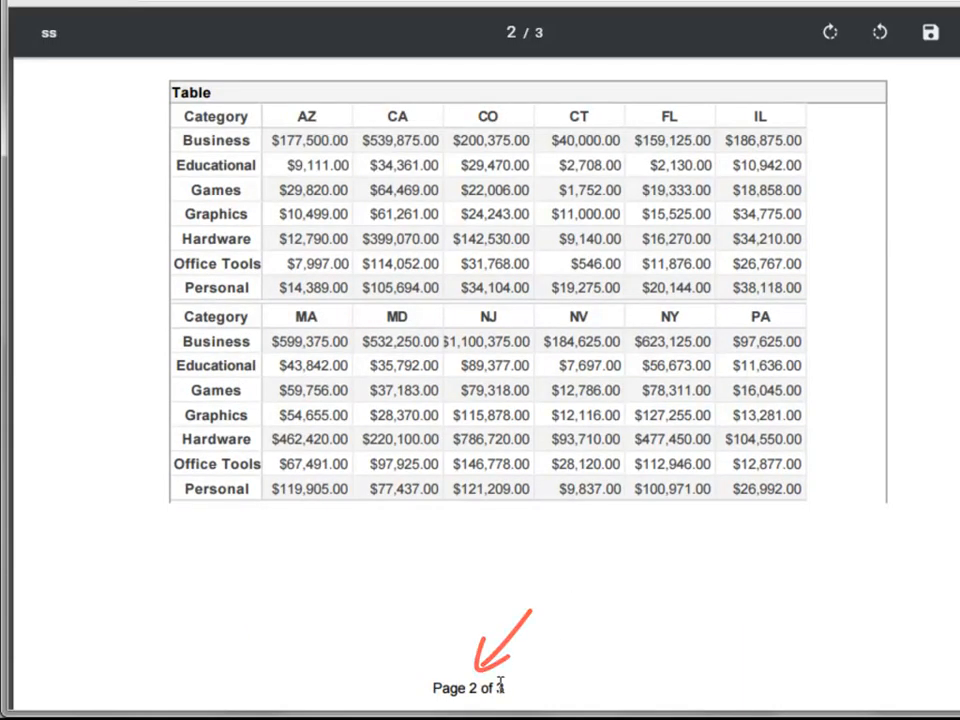
pyautogui.scroll(7, 619, 500)
pyautogui.scroll(2, 619, 500)
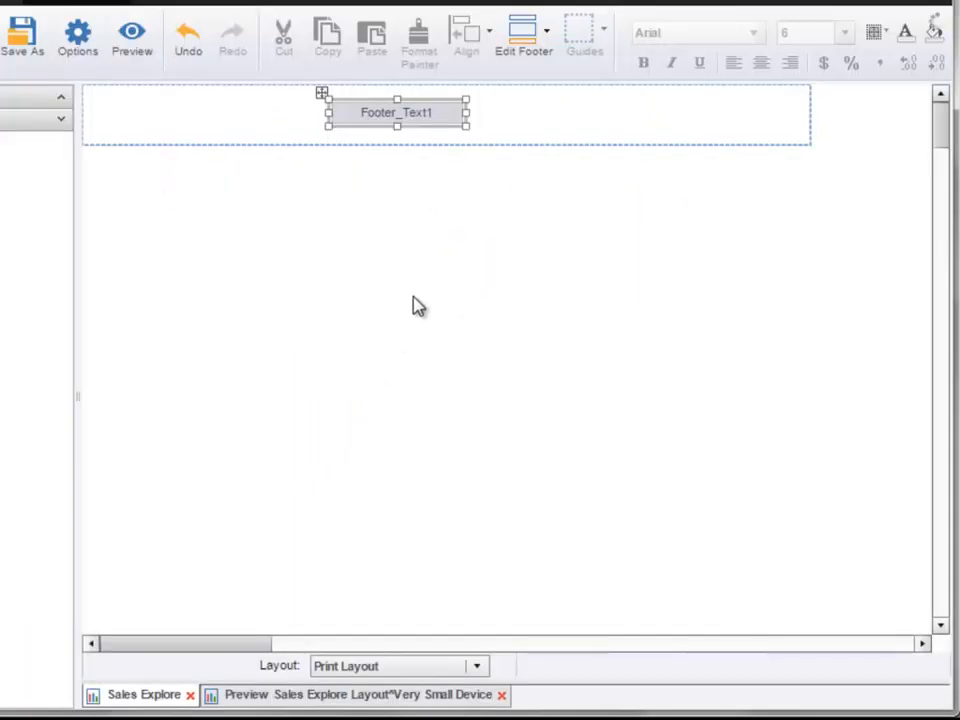
# Step: Switch from footer editing to editing the print layout's header
pyautogui.click(535, 57)
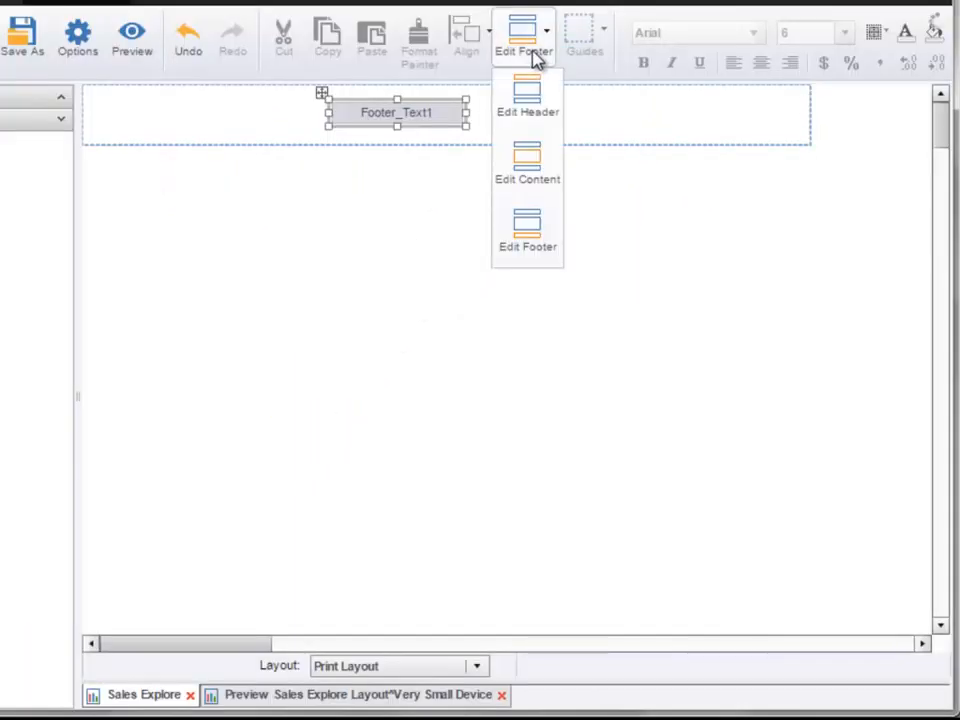
pyautogui.click(536, 103)
pyautogui.click(537, 105)
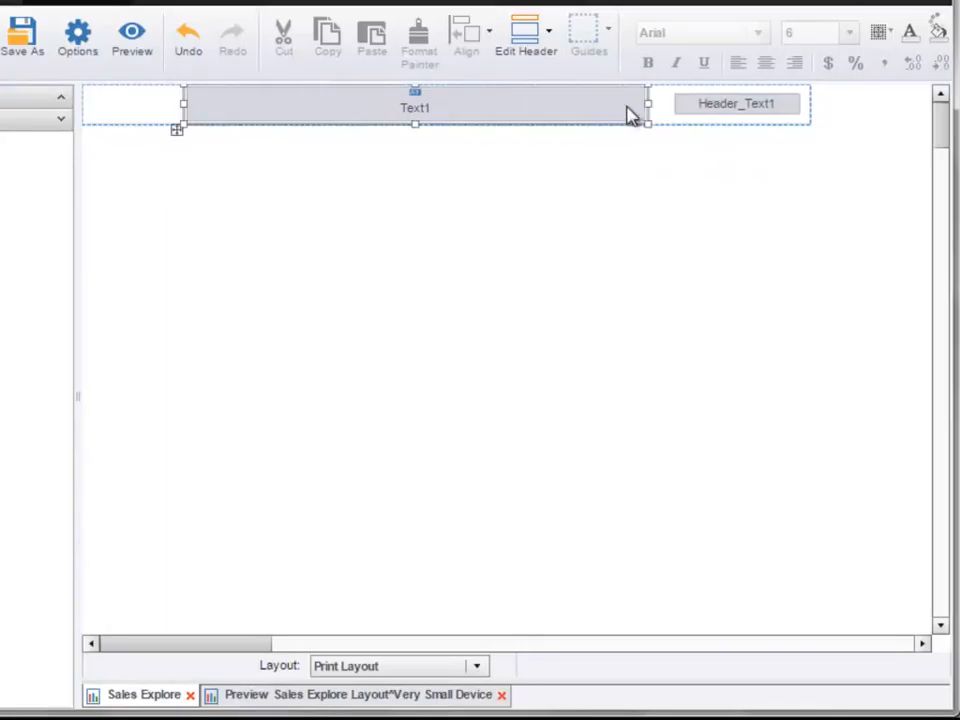
# Step: Narrow the header's title text component to about 343x30 and move Header_Text1 left beside it
pyautogui.moveTo(645, 105)
pyautogui.mouseDown()
pyautogui.moveTo(630, 114)
pyautogui.moveTo(574, 111)
pyautogui.mouseUp()
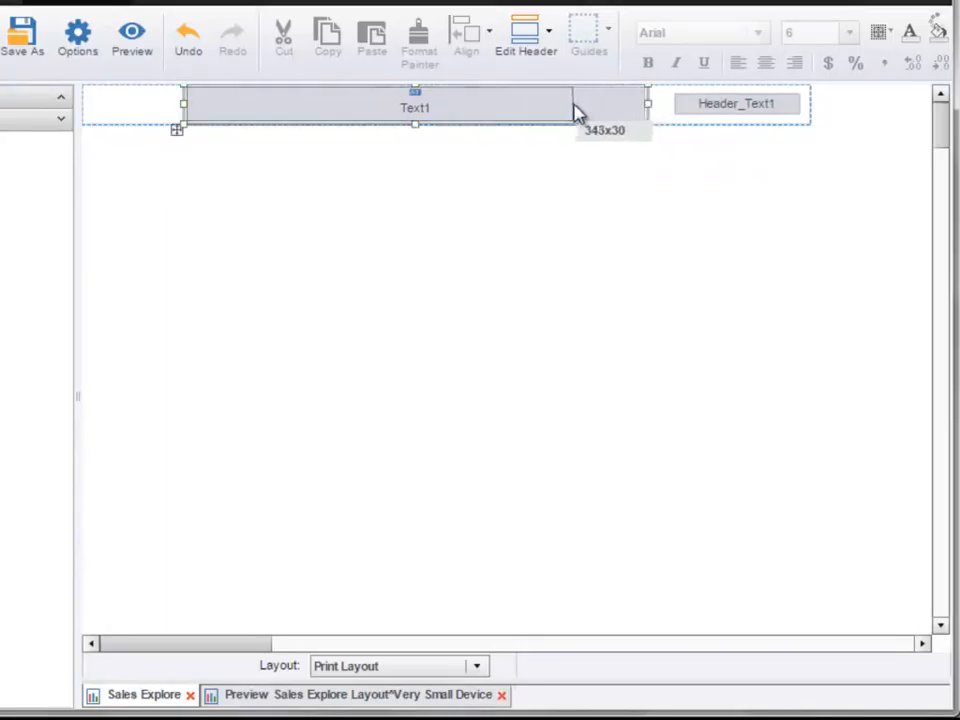
pyautogui.click(679, 108)
pyautogui.moveTo(675, 110); pyautogui.dragTo(613, 111)
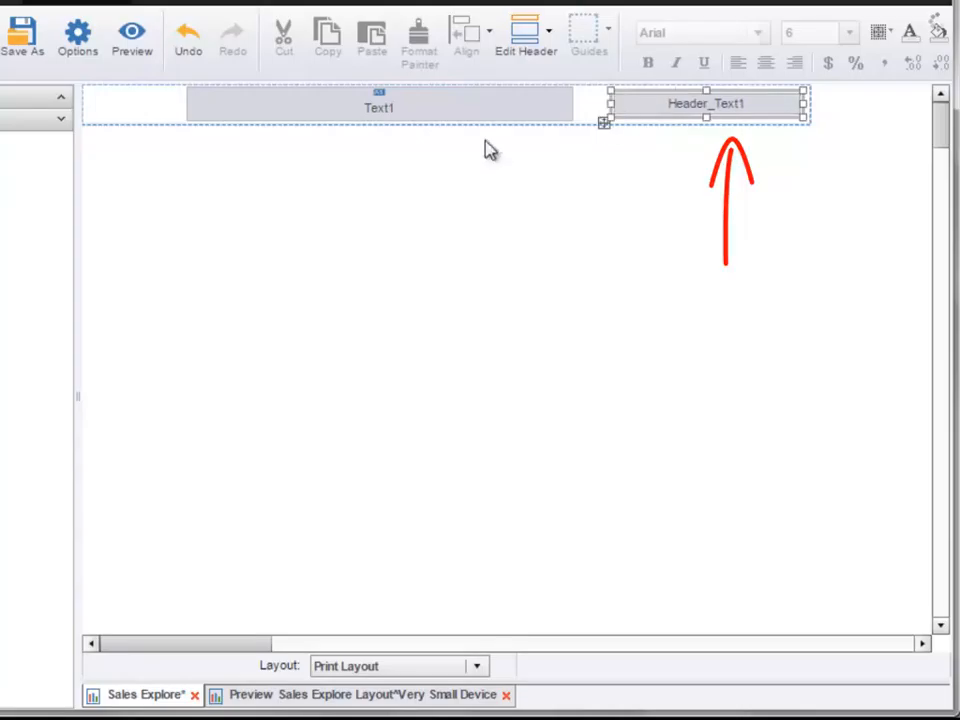
# Step: Preview the dashboard and switch back to editing the print layout's main content
pyautogui.click(130, 46)
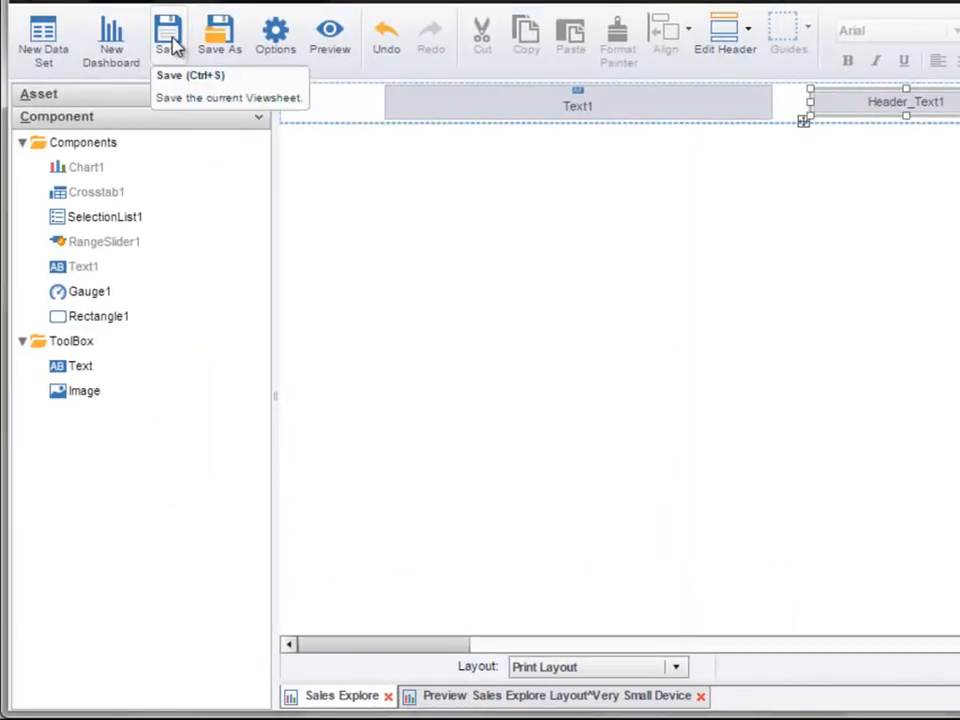
pyautogui.click(720, 38)
pyautogui.click(734, 157)
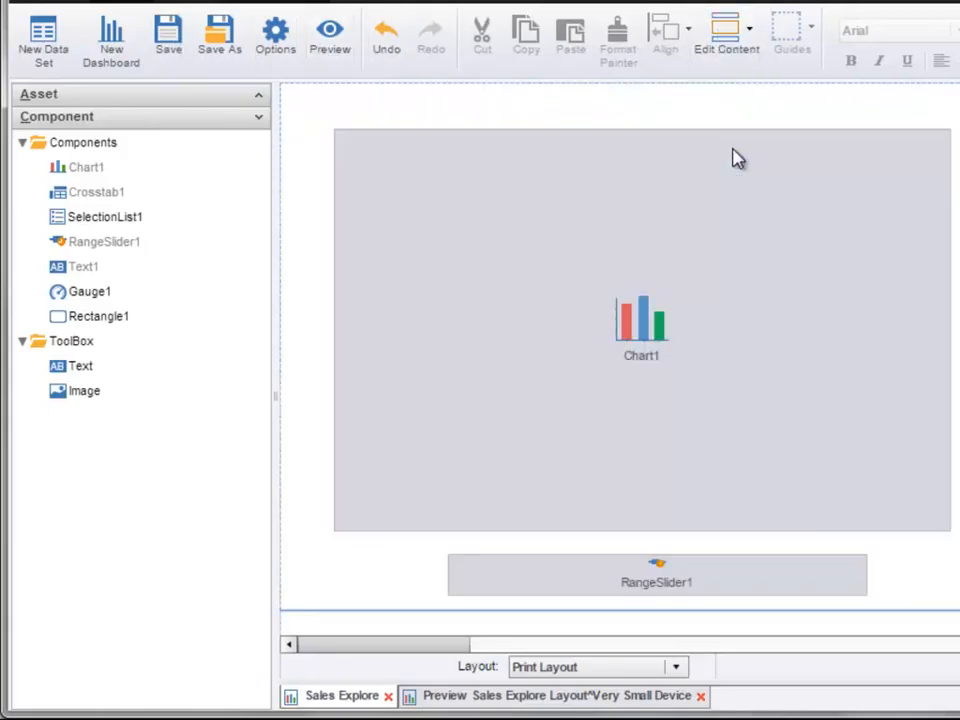